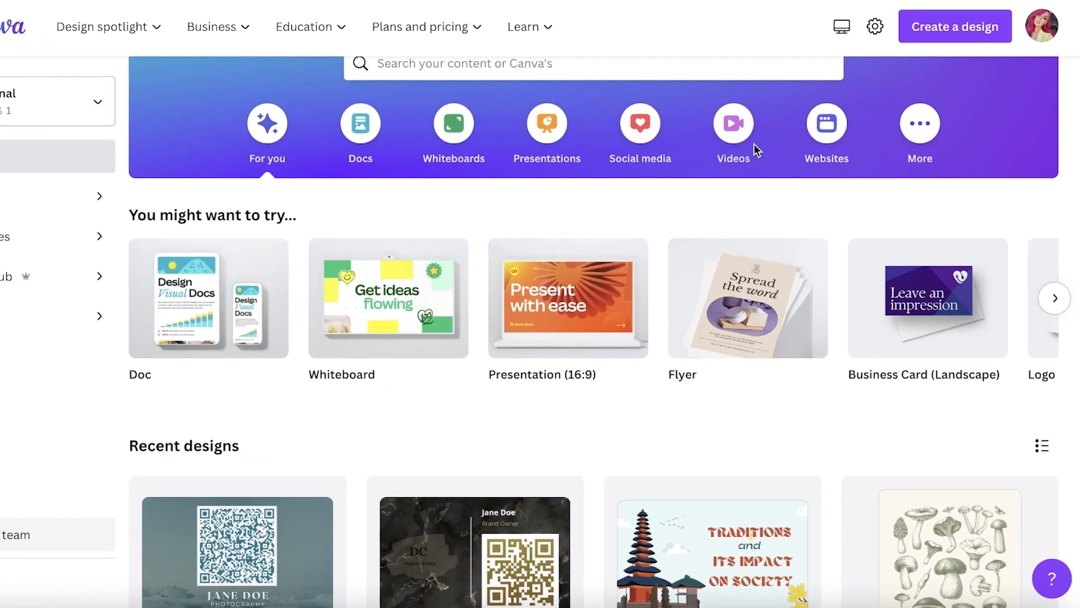
scroll(754, 143, "down", 1)
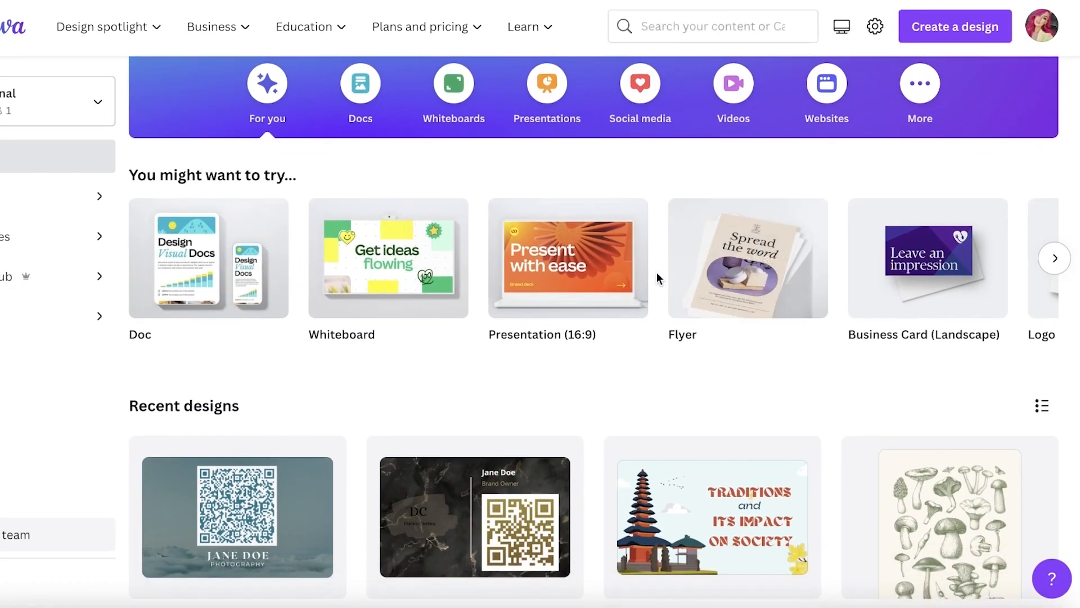
scroll(268, 492, "down", 1)
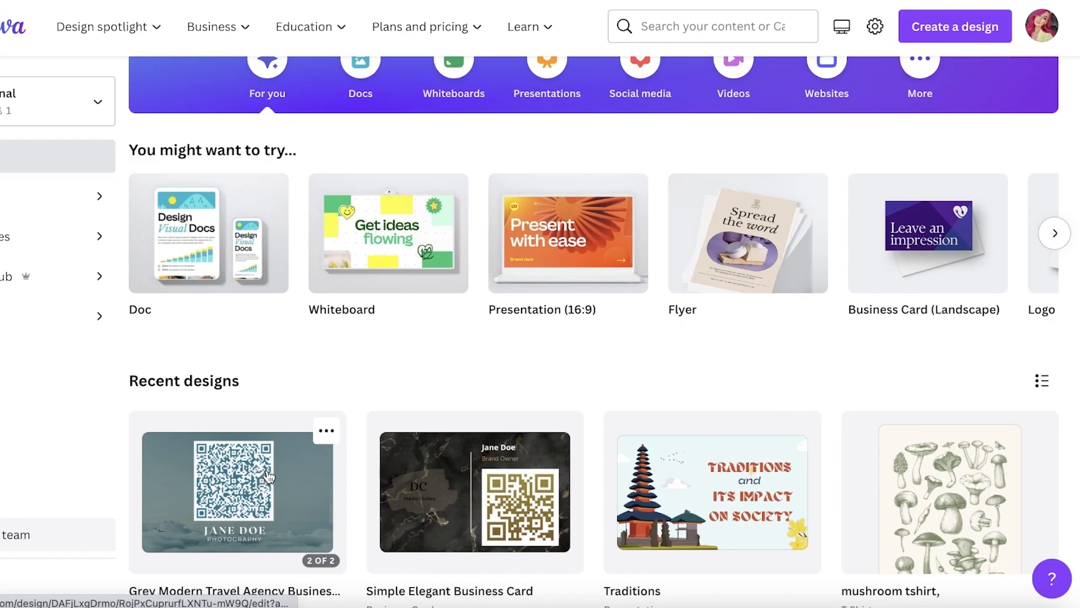
scroll(380, 476, "up", 3)
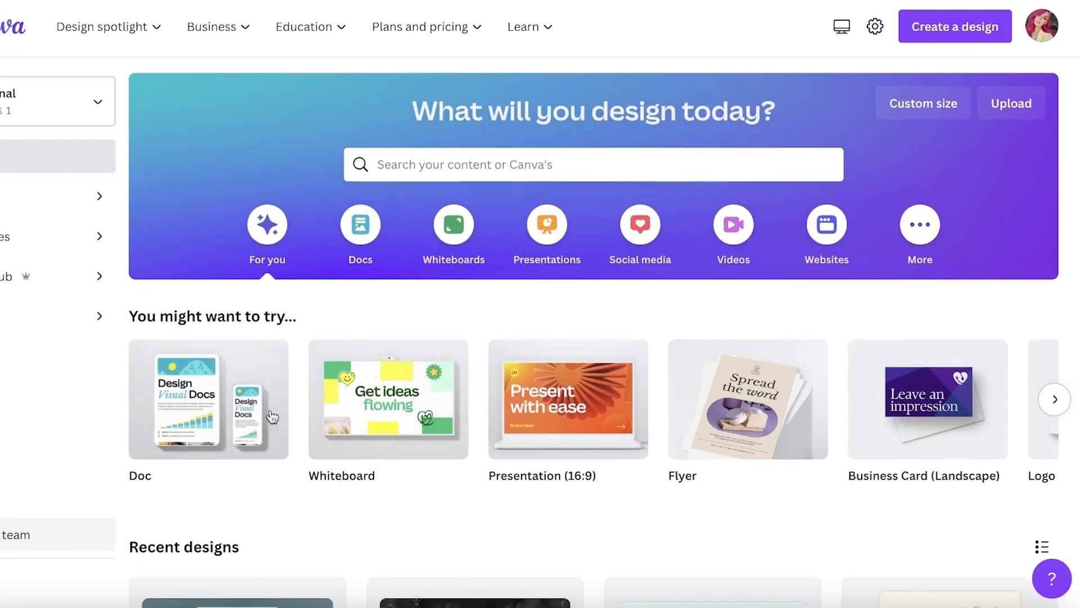
scroll(289, 415, "down", 1)
left_click(1053, 375)
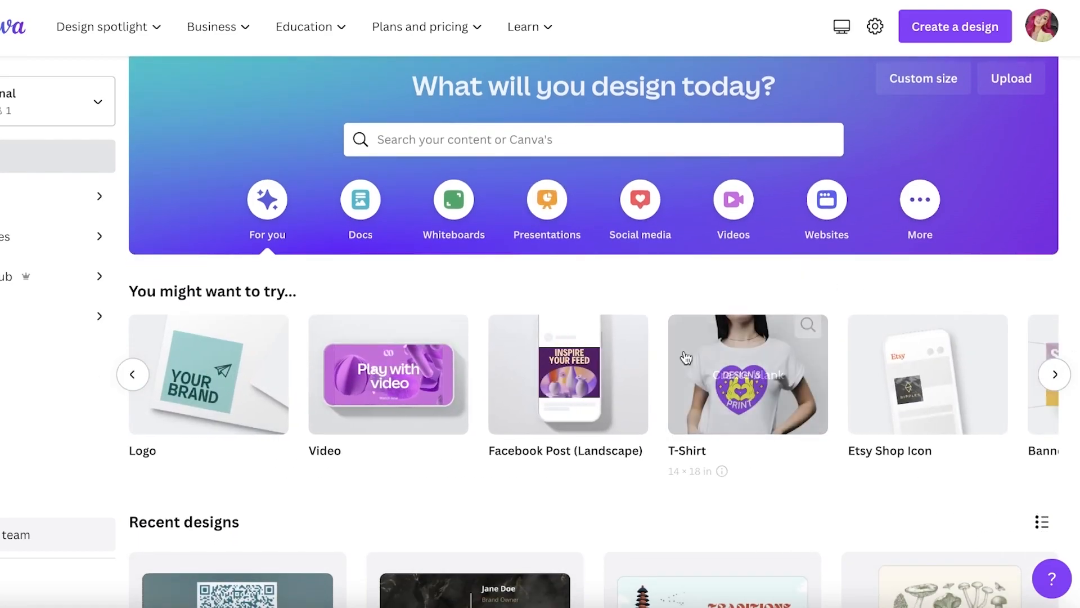
Search the templates for "video", open the 1920 × 1080 px Video type and create a blank video design
left_click(488, 139)
type("video")
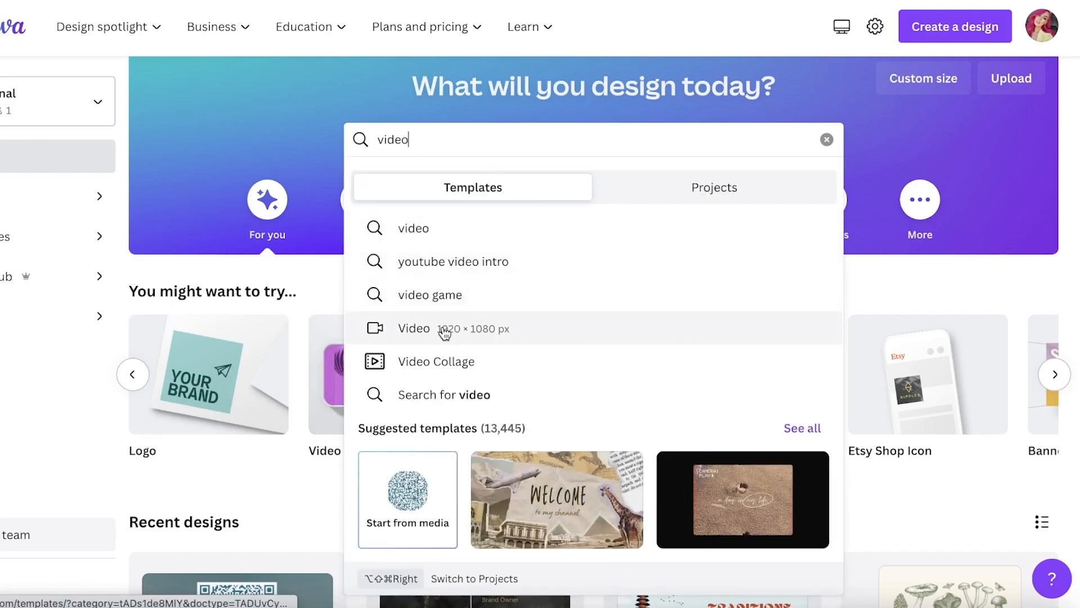
left_click(442, 328)
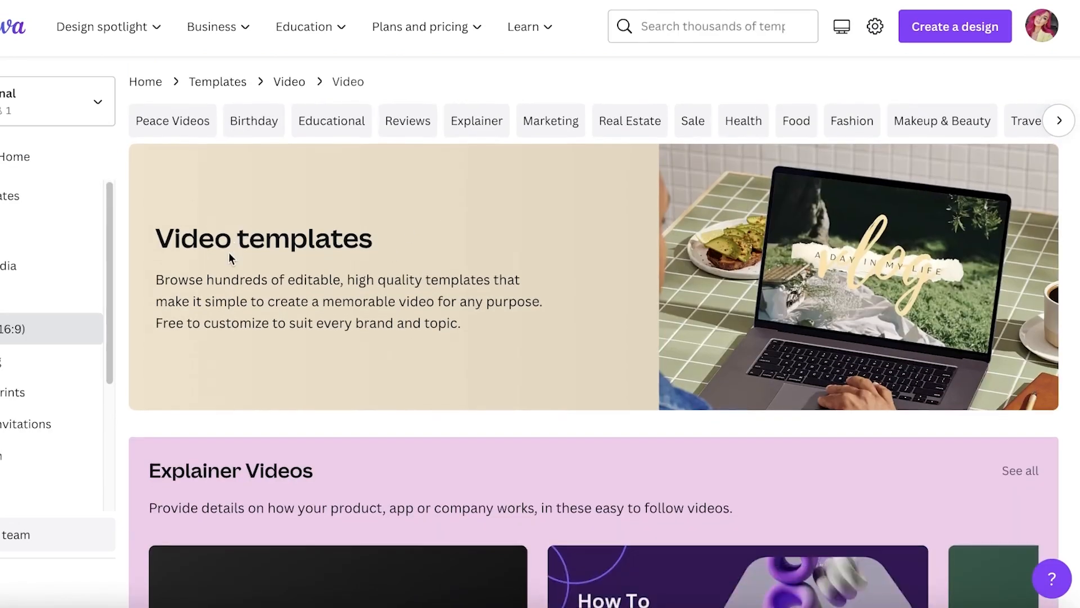
scroll(212, 290, "down", 6)
scroll(213, 290, "down", 4)
left_click(218, 339)
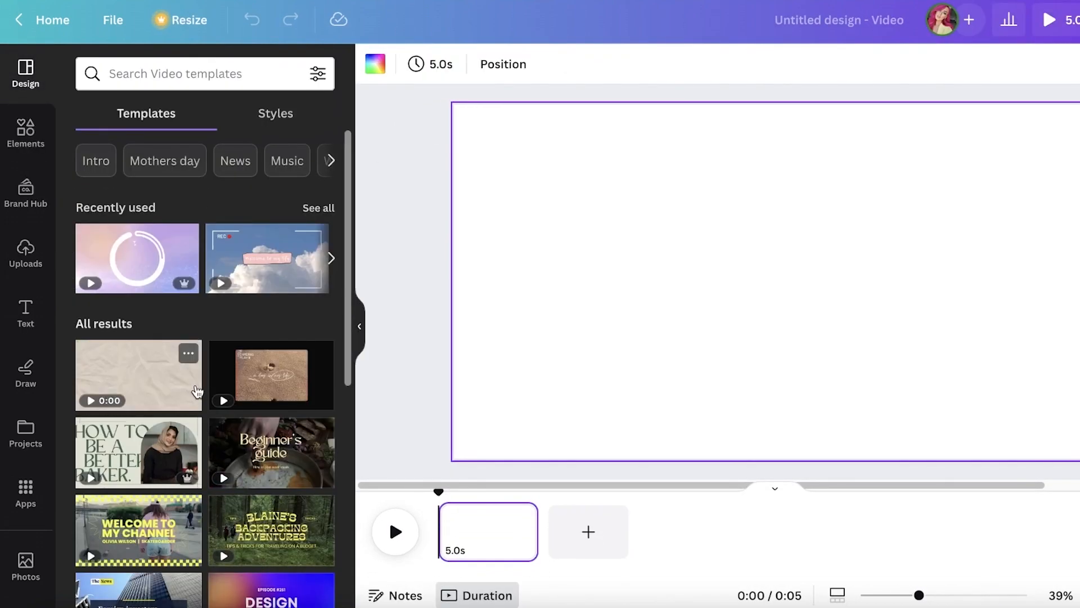
Look past the suggested video templates and show the previously uploaded videos
scroll(96, 394, "down", 4)
scroll(95, 393, "down", 3)
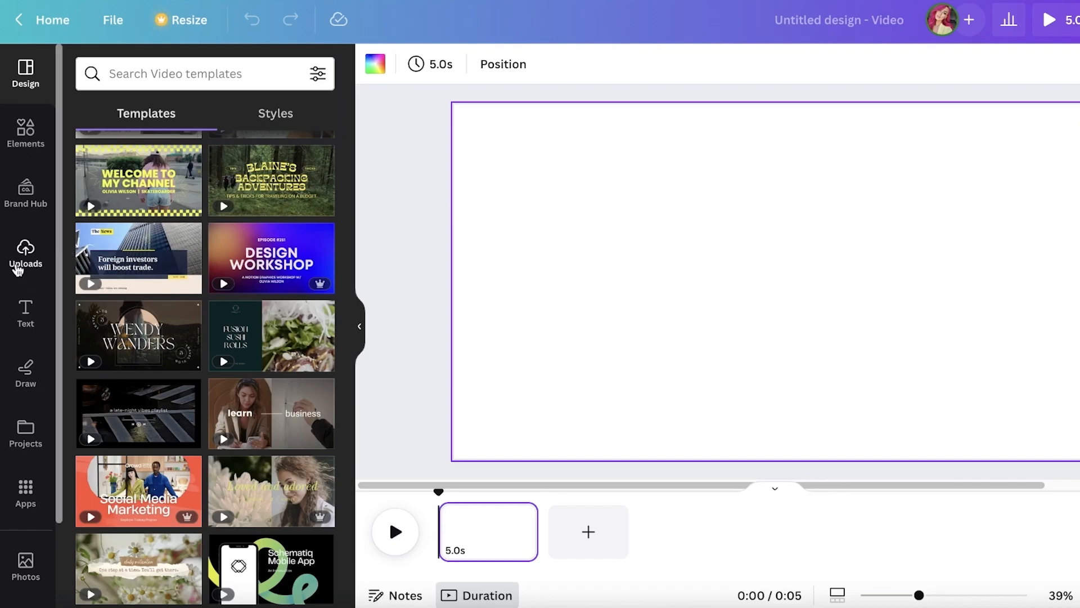
left_click(17, 269)
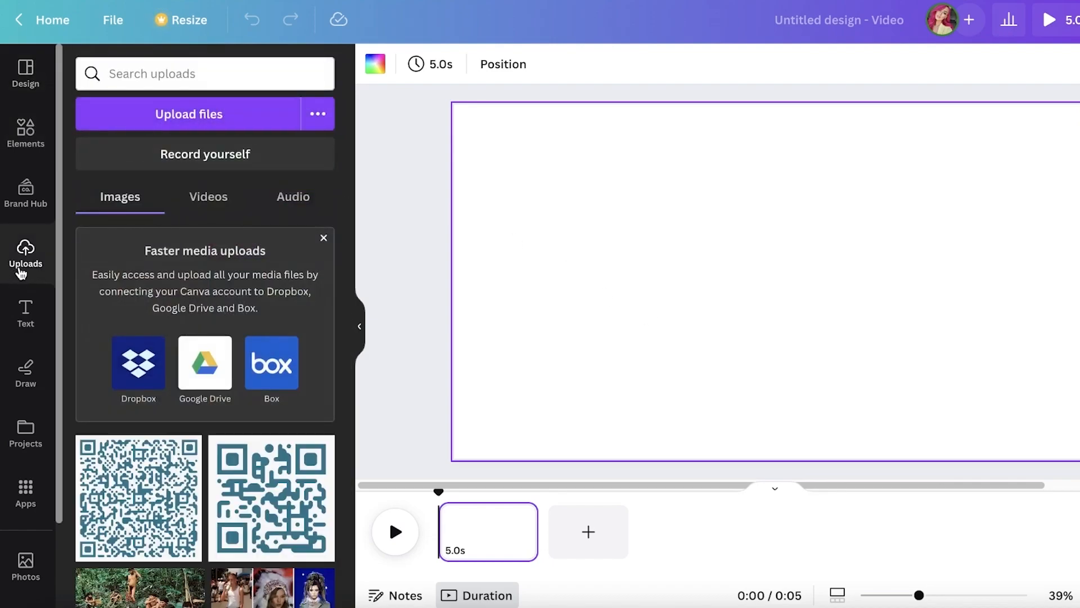
left_click(215, 208)
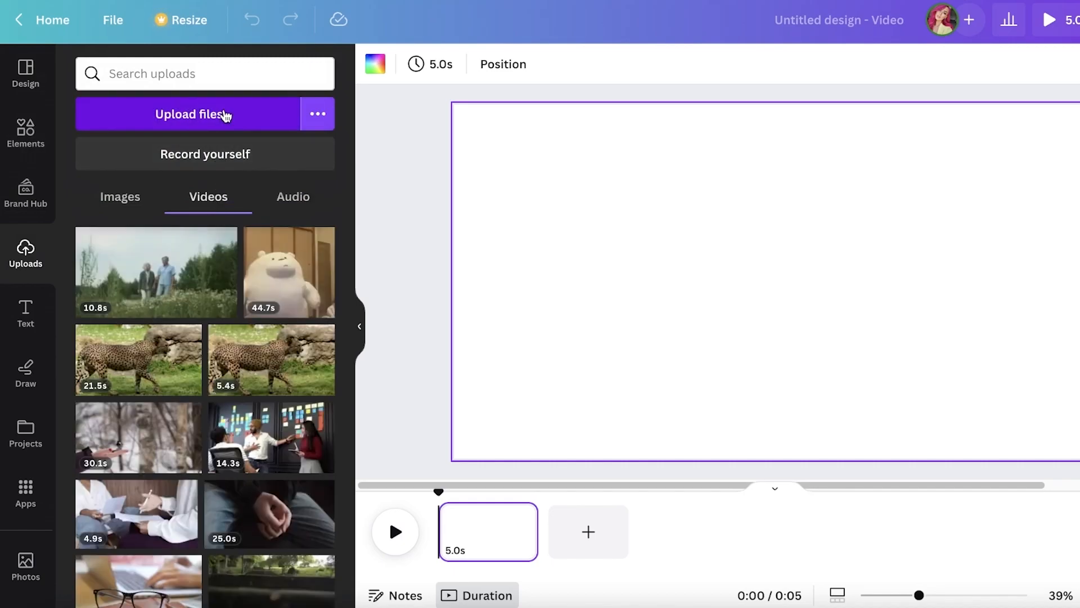
left_click(224, 113)
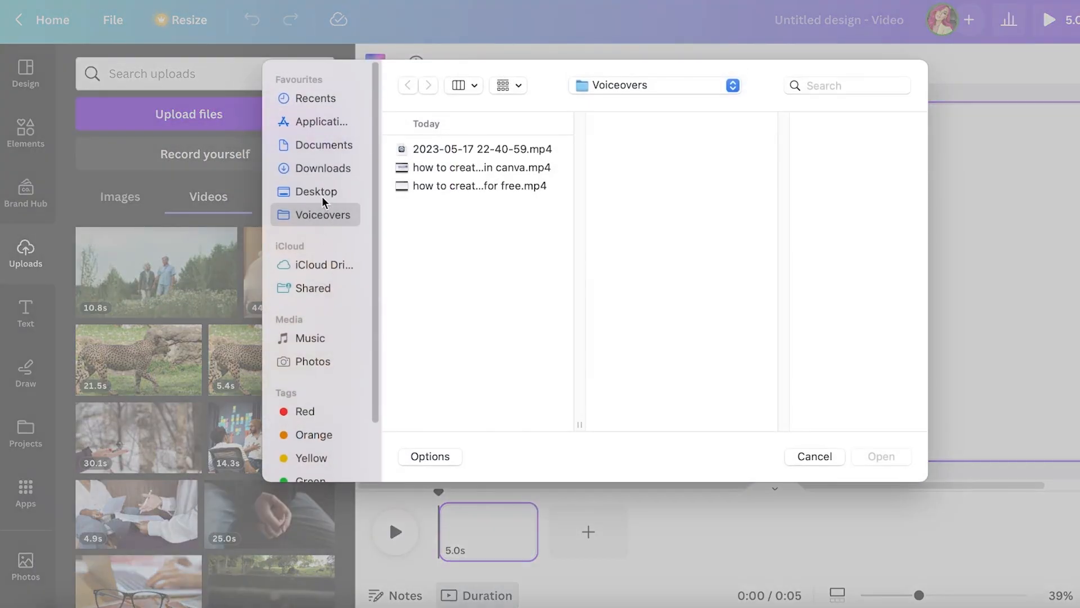
left_click(321, 193)
left_click(320, 165)
scroll(436, 207, "down", 5)
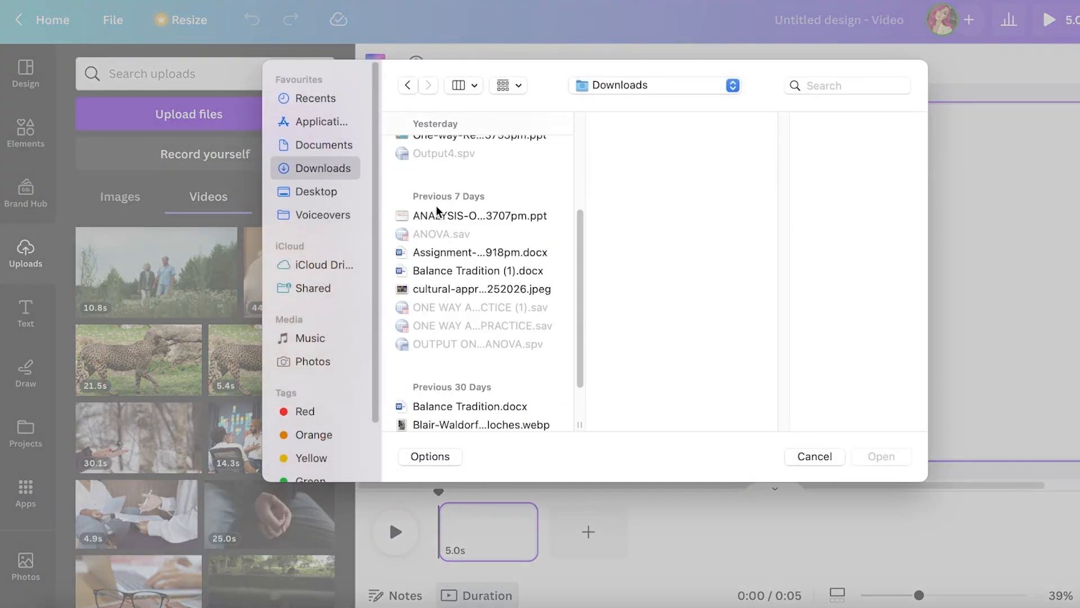
scroll(450, 248, "down", 3)
left_click(481, 356)
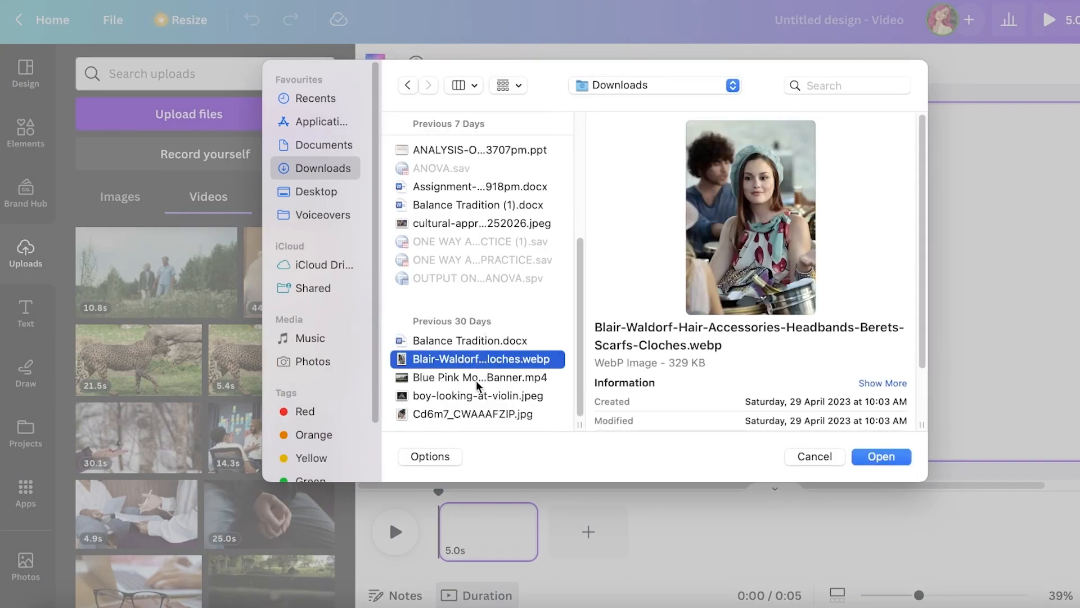
left_click(485, 377)
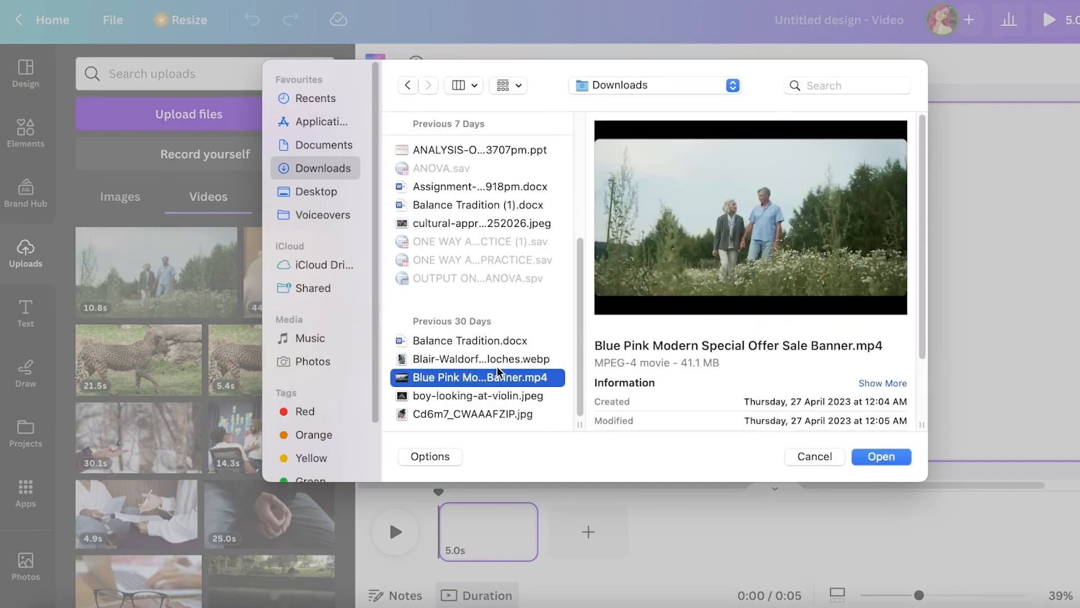
left_click(496, 366)
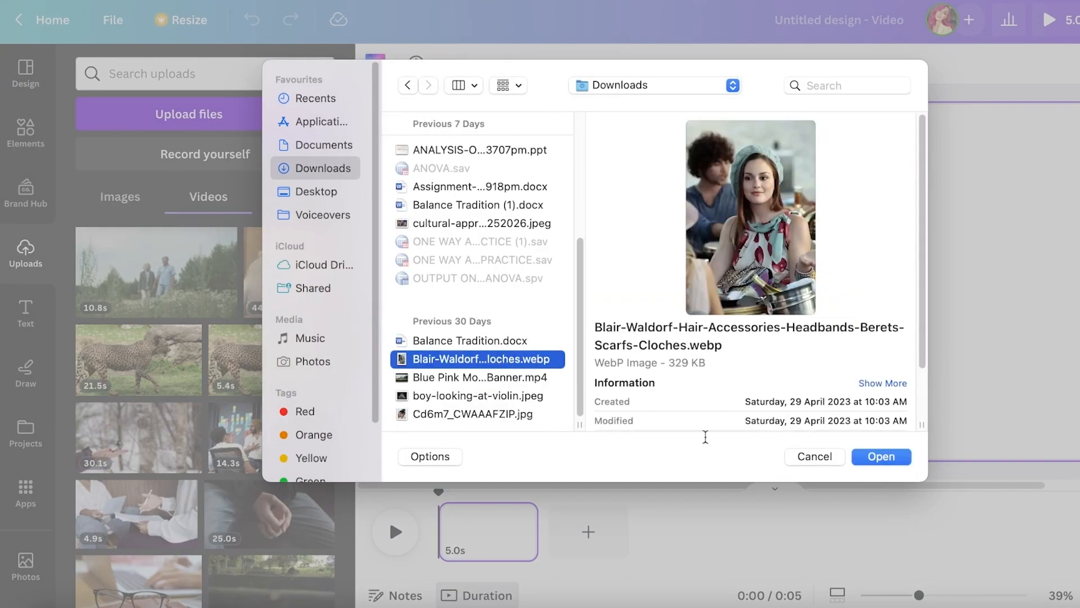
left_click(816, 457)
Add the uploaded 10.8 s video of the couple walking to the page and enlarge it to fill the page
left_click(204, 283)
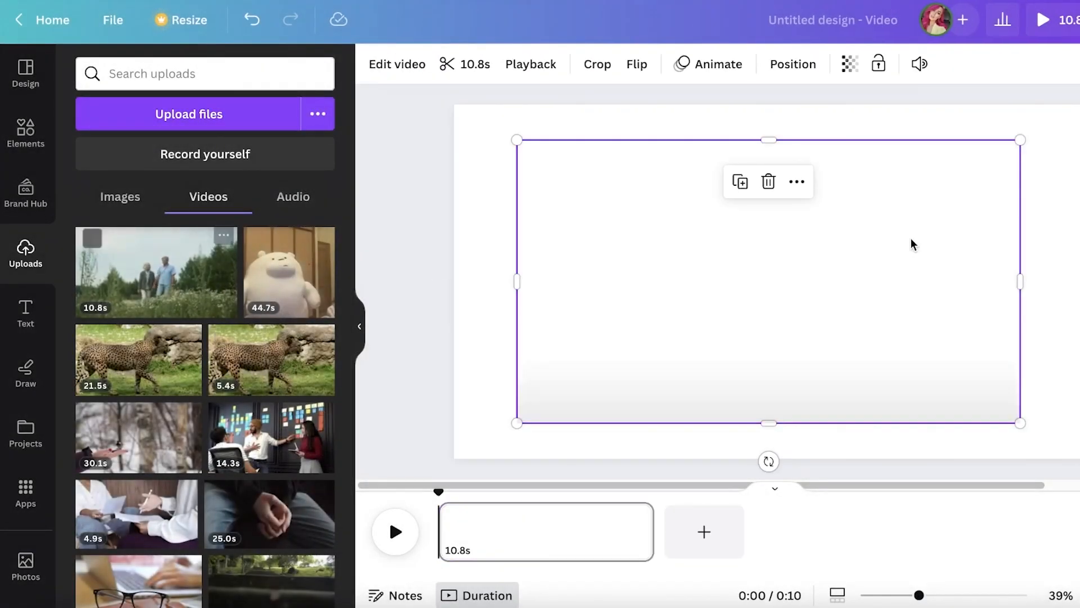
left_click_drag(912, 243, 847, 223)
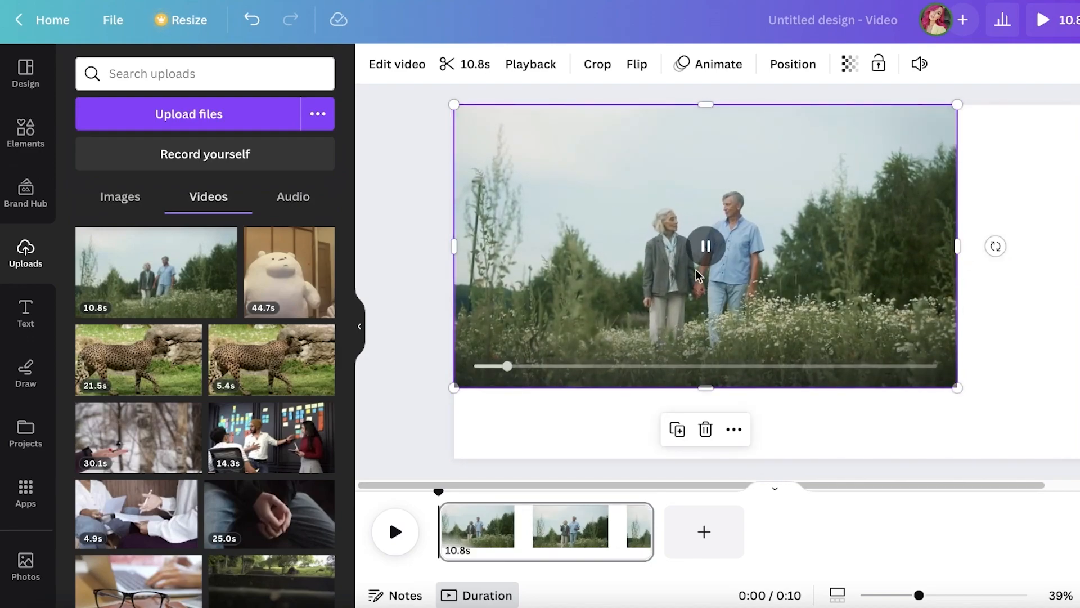
left_click_drag(957, 387, 1079, 459)
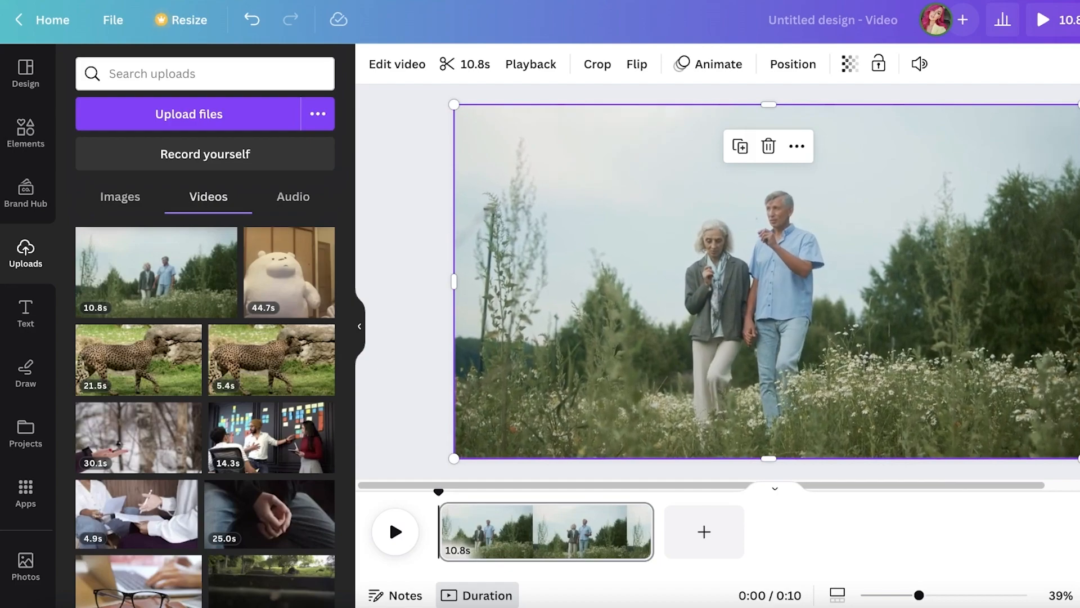
left_click(1079, 327)
left_click(700, 291)
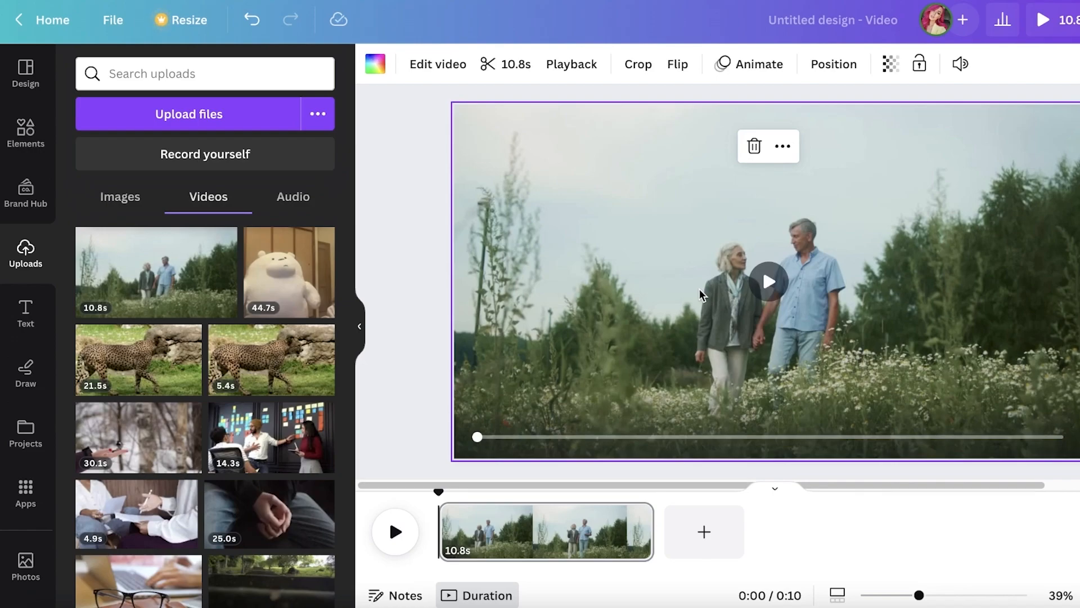
Preview the couple video with the sound volume raised, and delete it from the page
key("XF86AudioRaiseVolume")
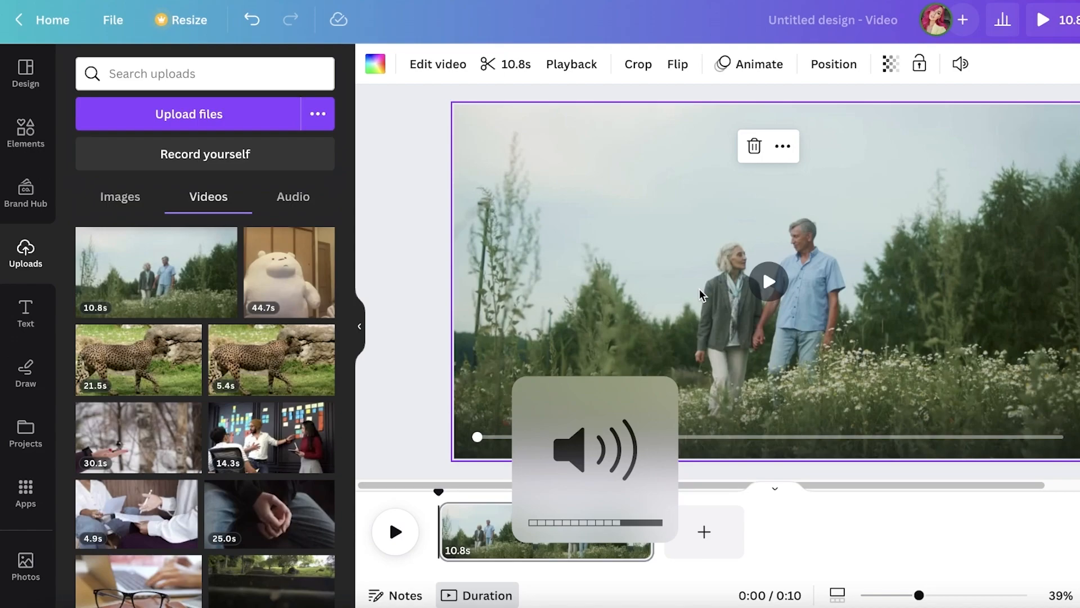
left_click(770, 284)
left_click(773, 297)
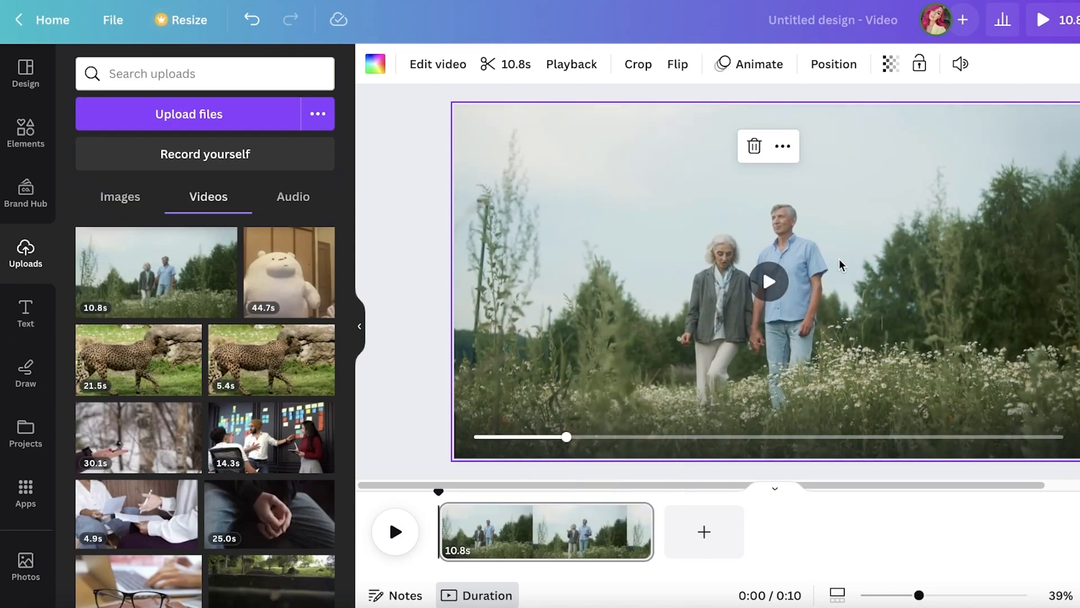
key("XF86AudioRaiseVolume")
key("XF86AudioRaiseVolume")
key("Delete")
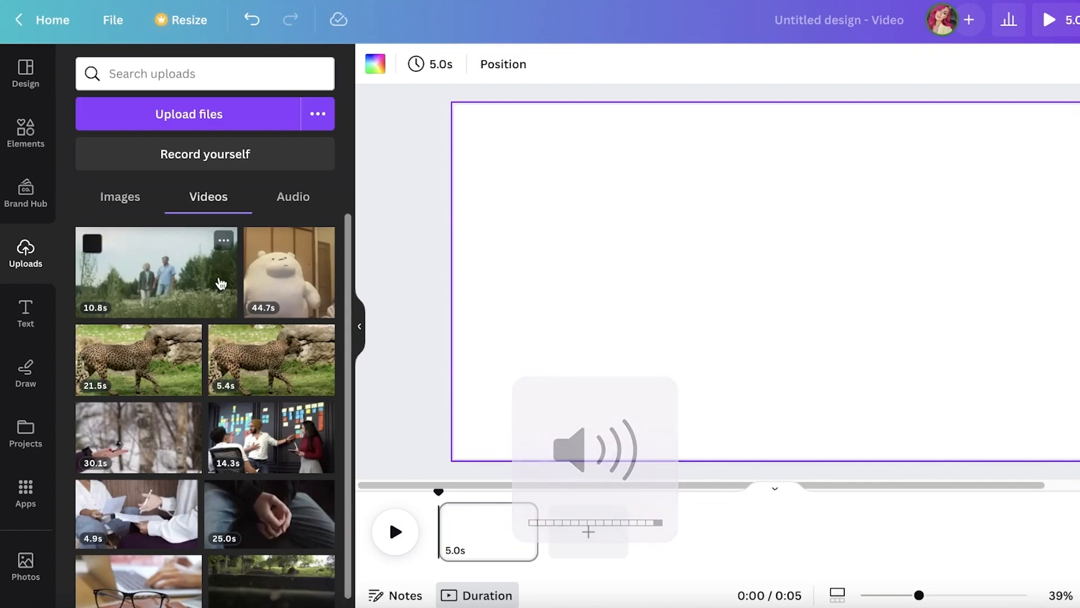
Try placing and repositioning the uploaded 44.7 s bear video on the page, and delete it
left_click(284, 273)
left_click_drag(736, 272, 675, 262)
left_click_drag(774, 404, 784, 442)
key("Delete")
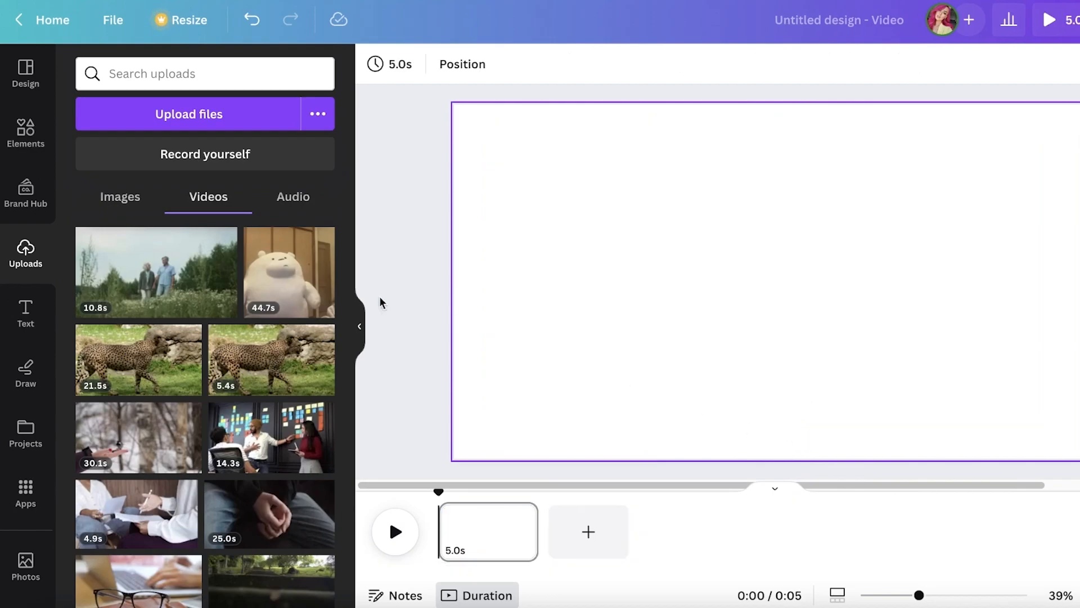
Try the uploaded 30.1 s video of the bird on a hand by playing and moving it, and delete it
left_click(139, 439)
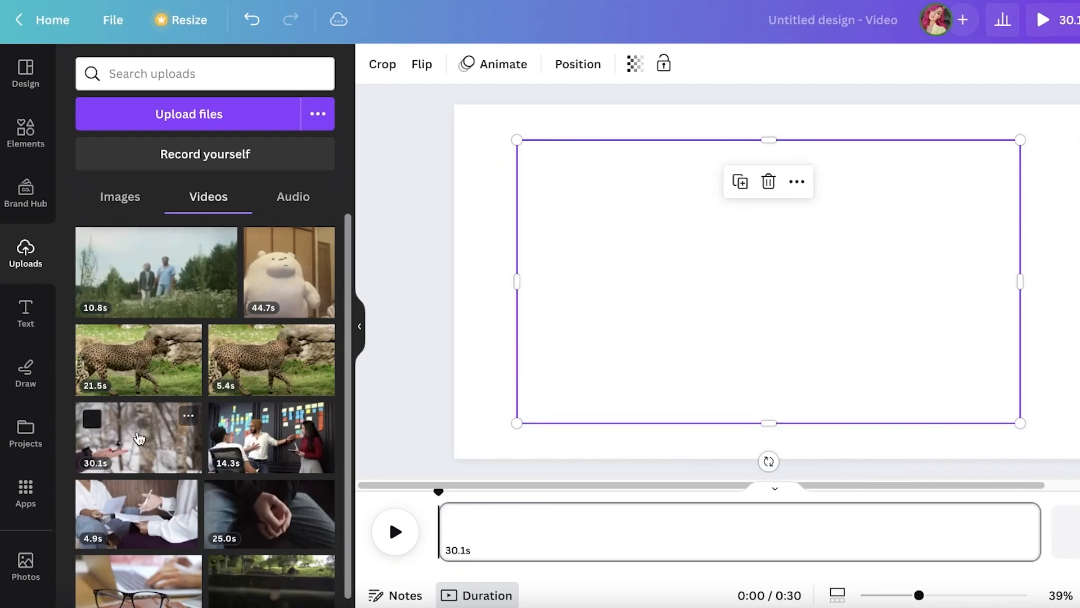
left_click(741, 298)
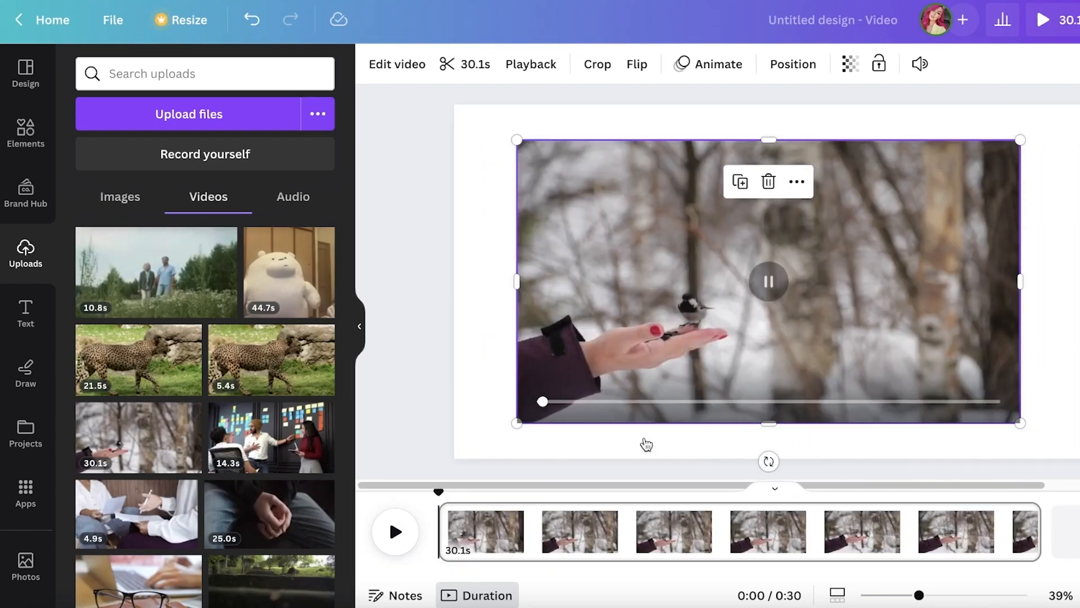
left_click(395, 531)
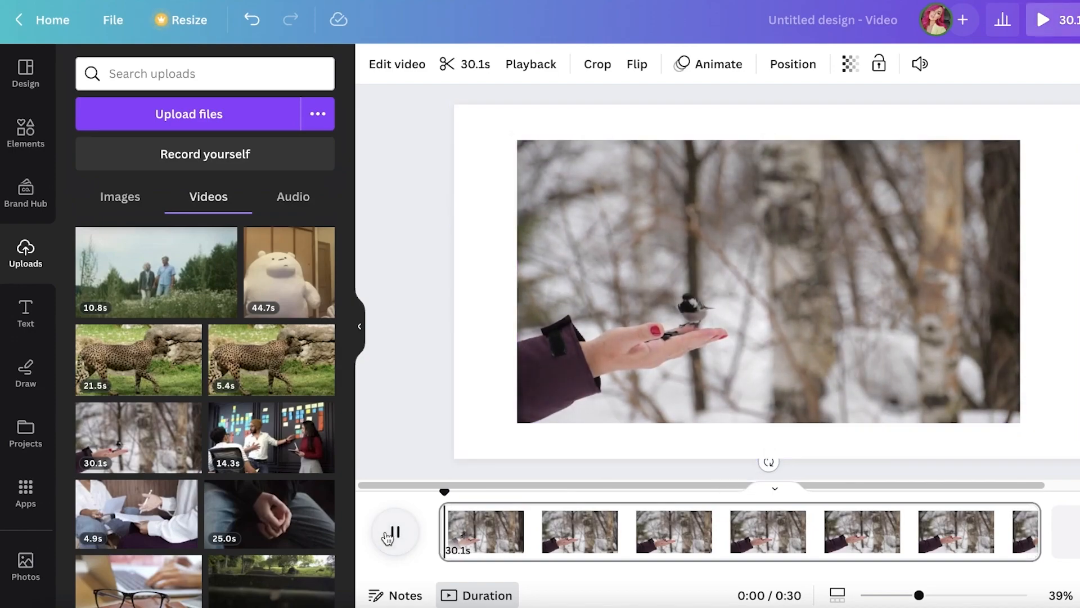
left_click(666, 306)
left_click_drag(666, 306, 603, 276)
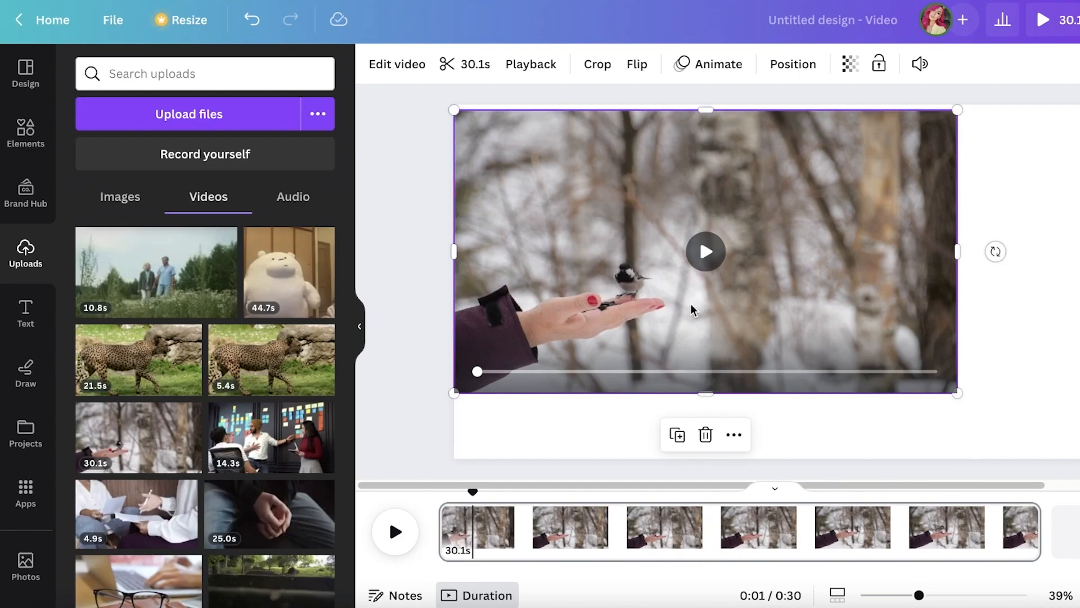
key("Delete")
Place the uploaded 10.8 s video of the walking couple on the blank page again and scale it to cover the whole page
left_click(188, 274)
left_click_drag(836, 238, 772, 204)
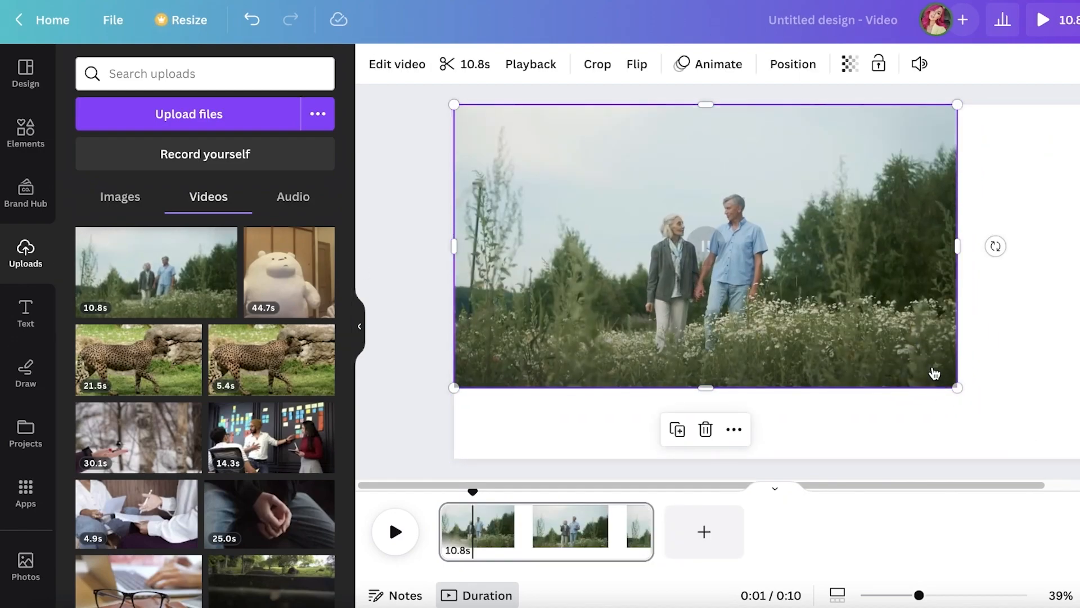
left_click_drag(957, 387, 1078, 481)
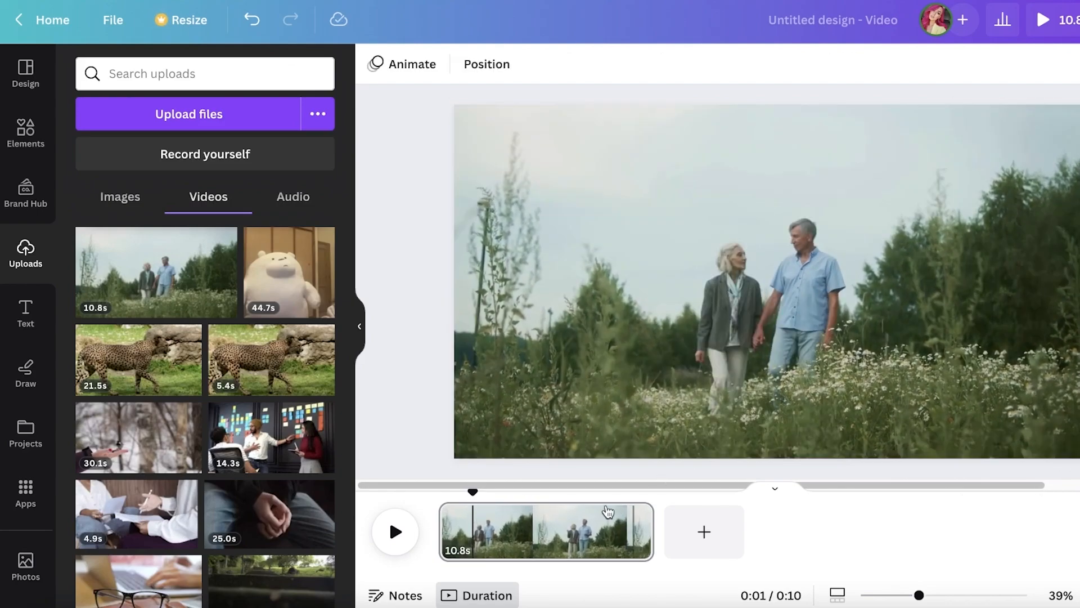
Select the couple clip in the timeline and scrub through it, stopping the playhead at about 5 seconds
left_click(603, 529)
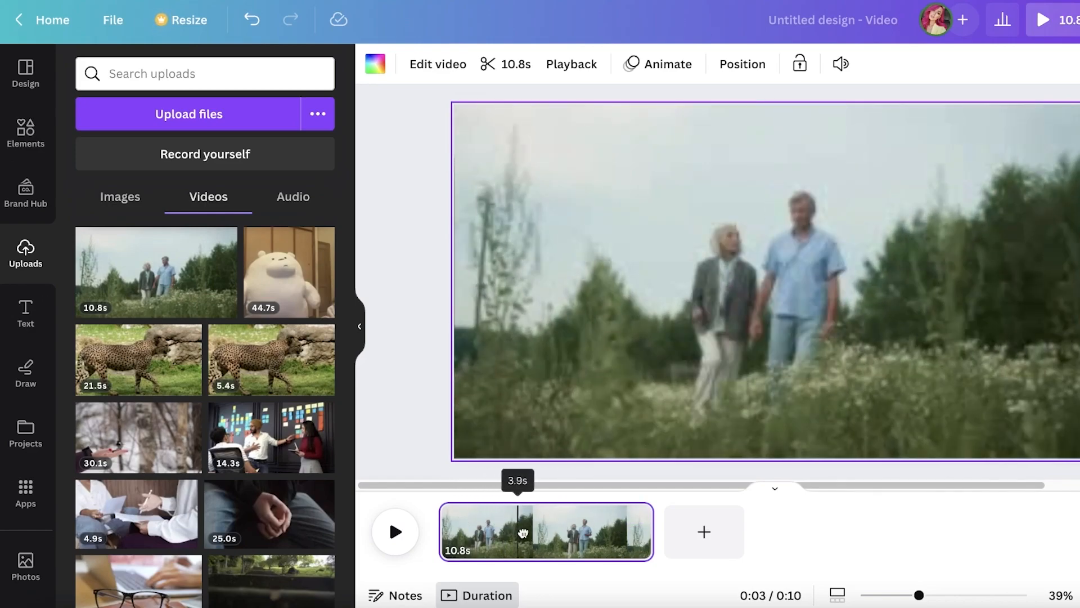
left_click(573, 544)
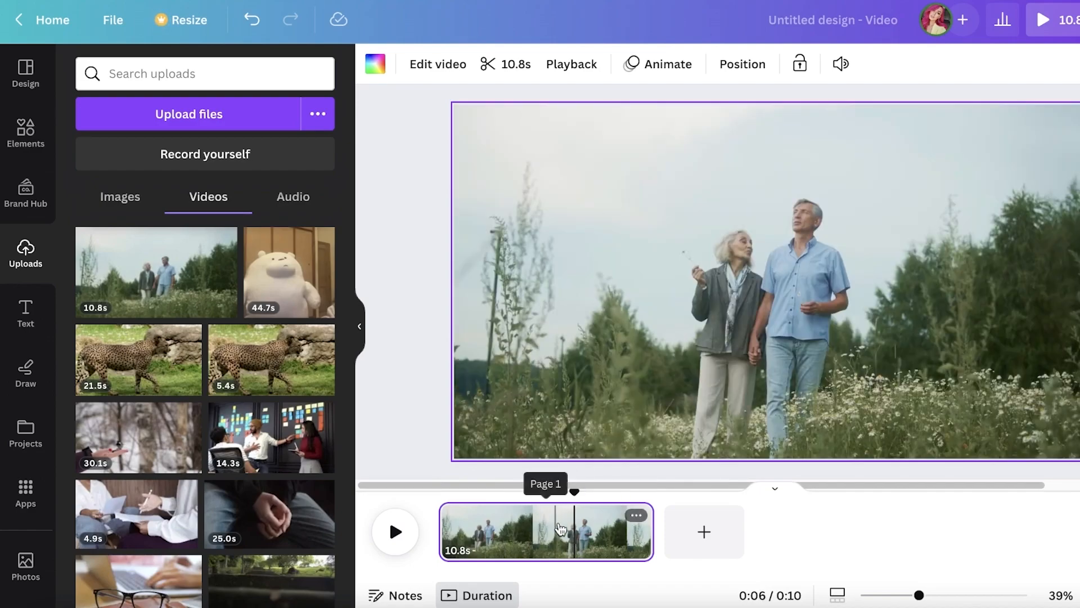
left_click(555, 534)
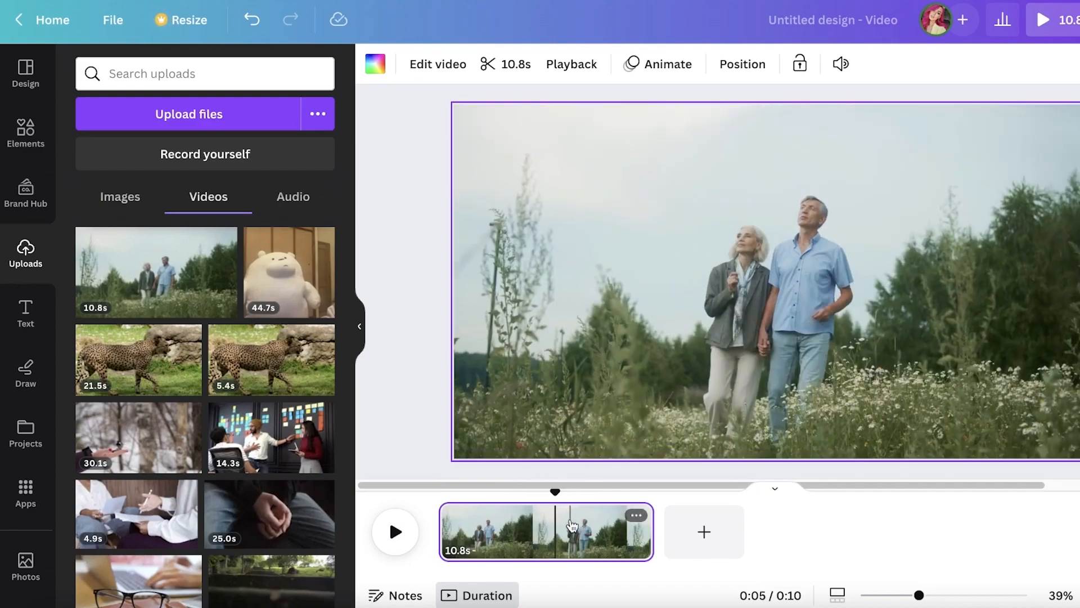
Open the couple clip for trimming and try to trim its start
left_click(499, 65)
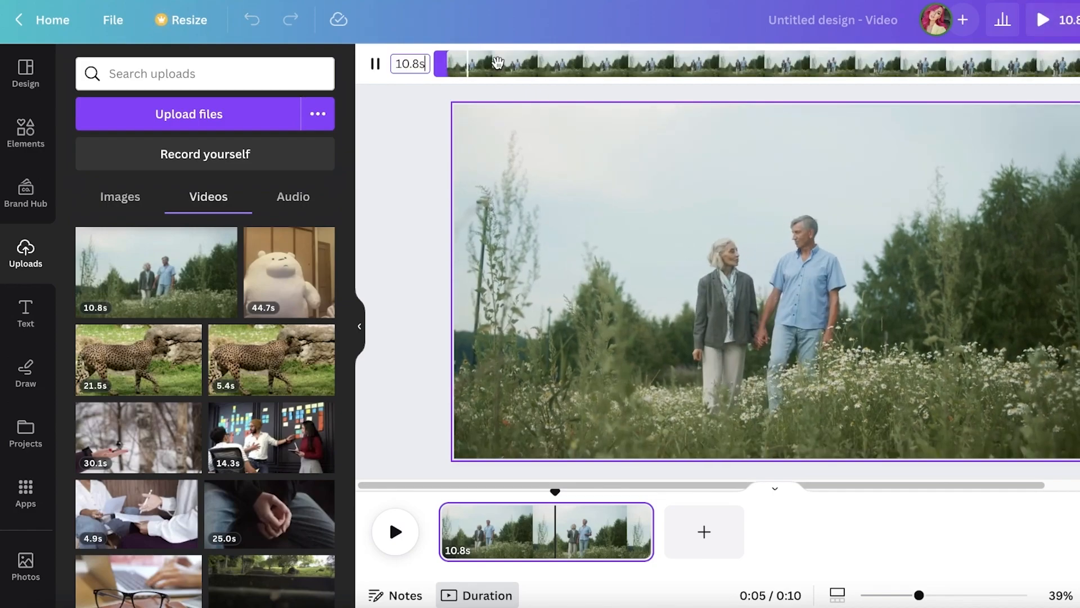
left_click_drag(441, 64, 376, 66)
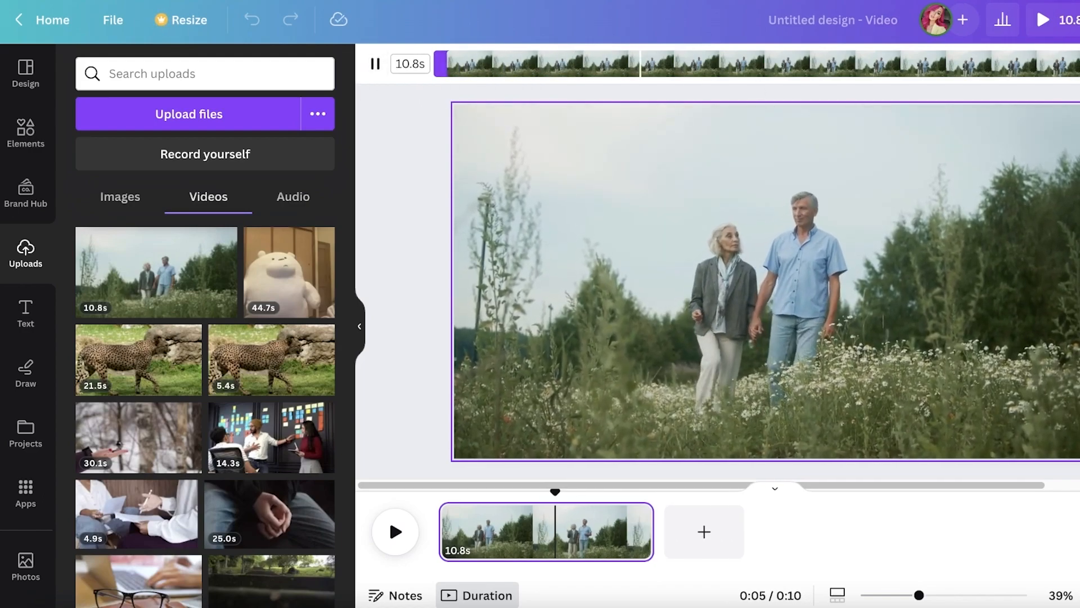
left_click(1079, 64)
Set the playhead to 3.0 s and split the couple clip there
left_click_drag(555, 492, 509, 495)
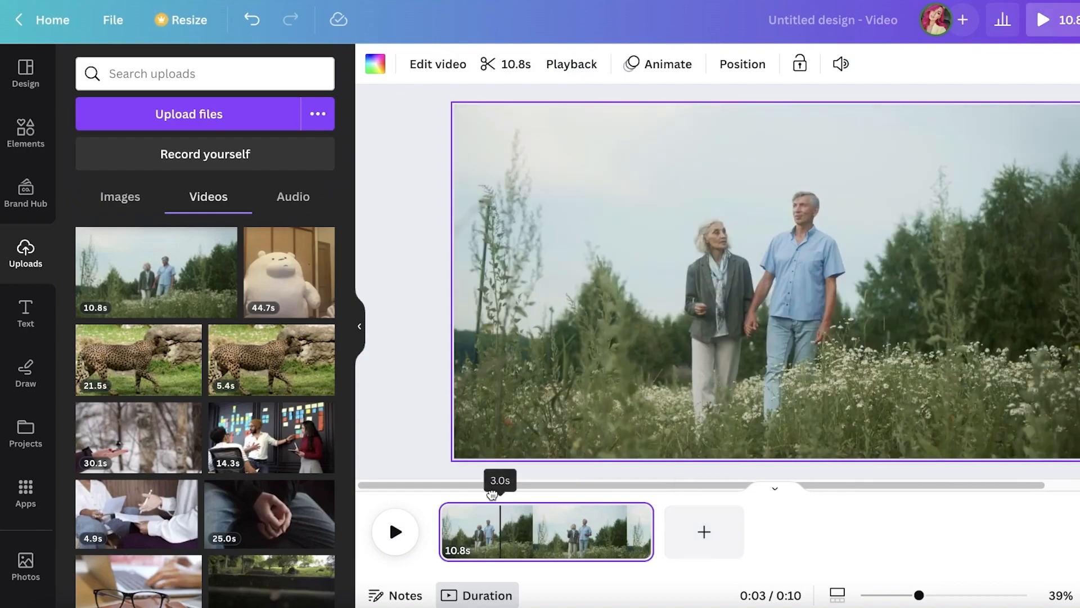
right_click(501, 525)
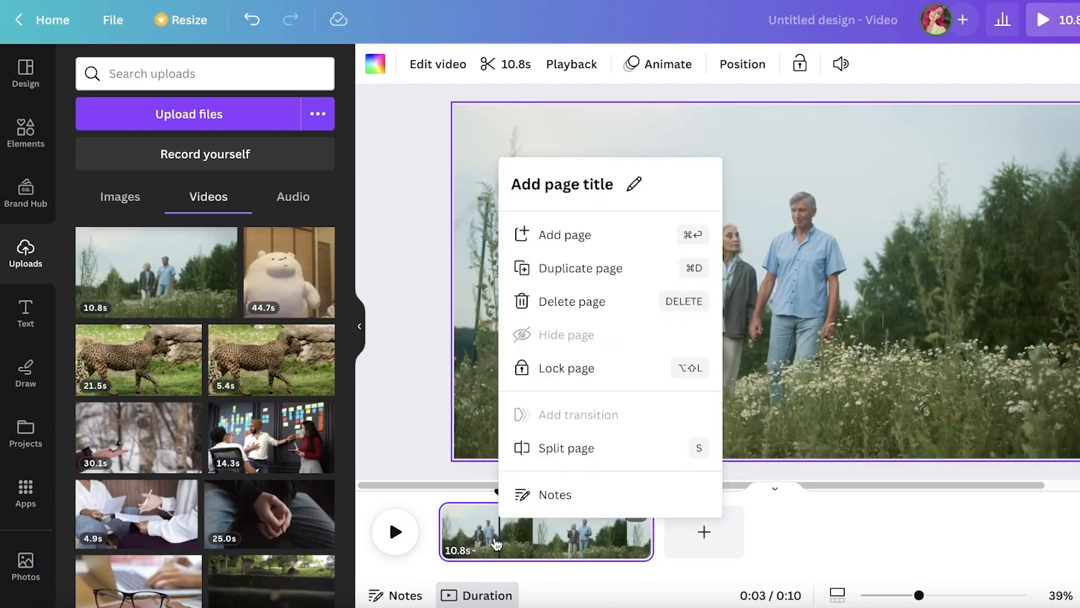
left_click(527, 456)
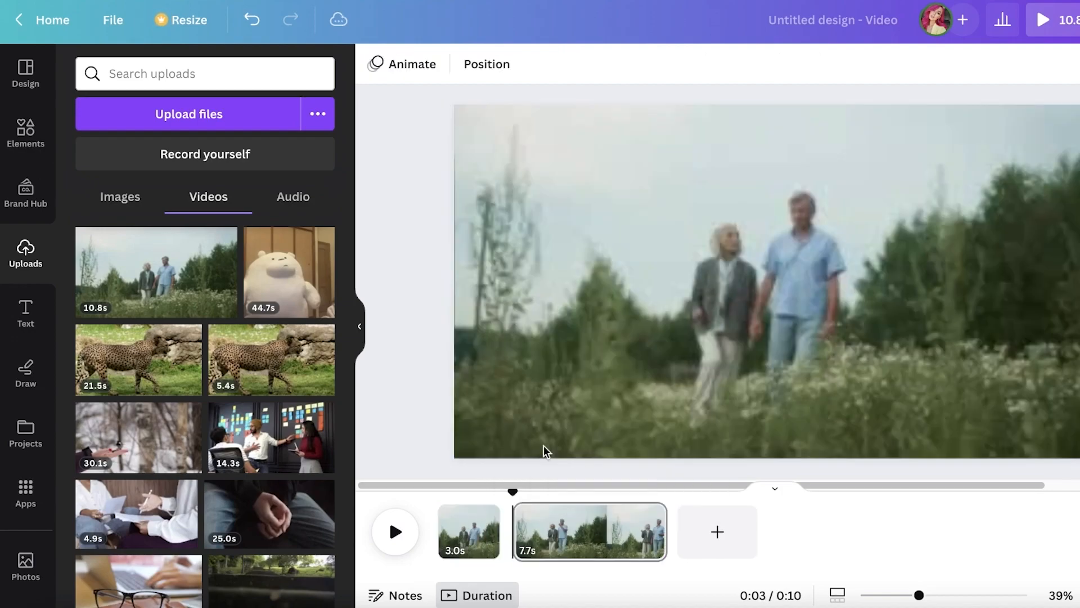
Split the second part of the couple clip at about 4.3 s and delete the 1.3 s middle piece
left_click_drag(513, 491, 534, 488)
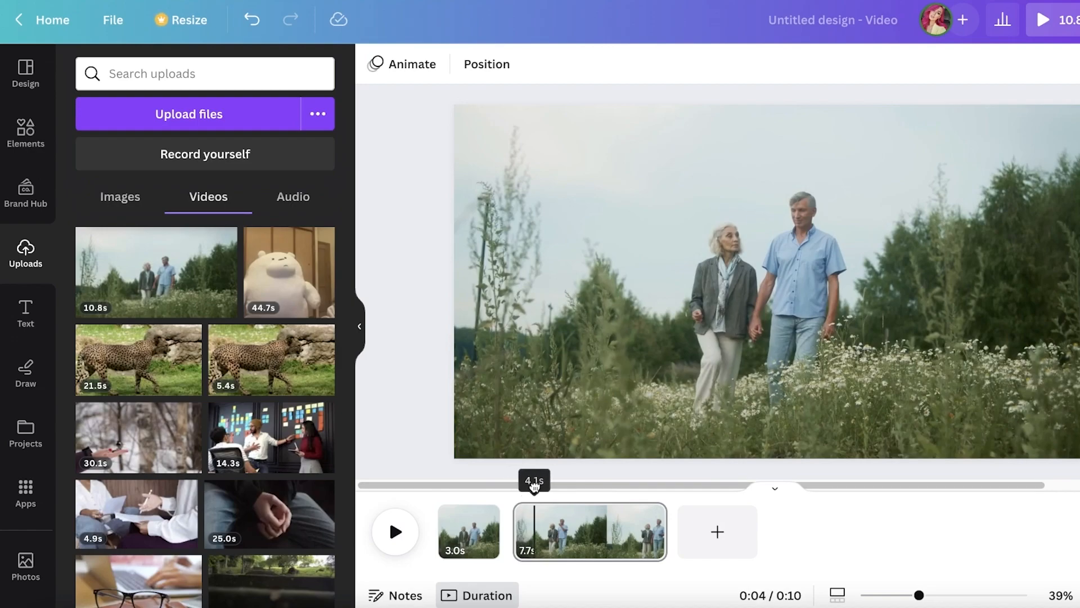
right_click(541, 489)
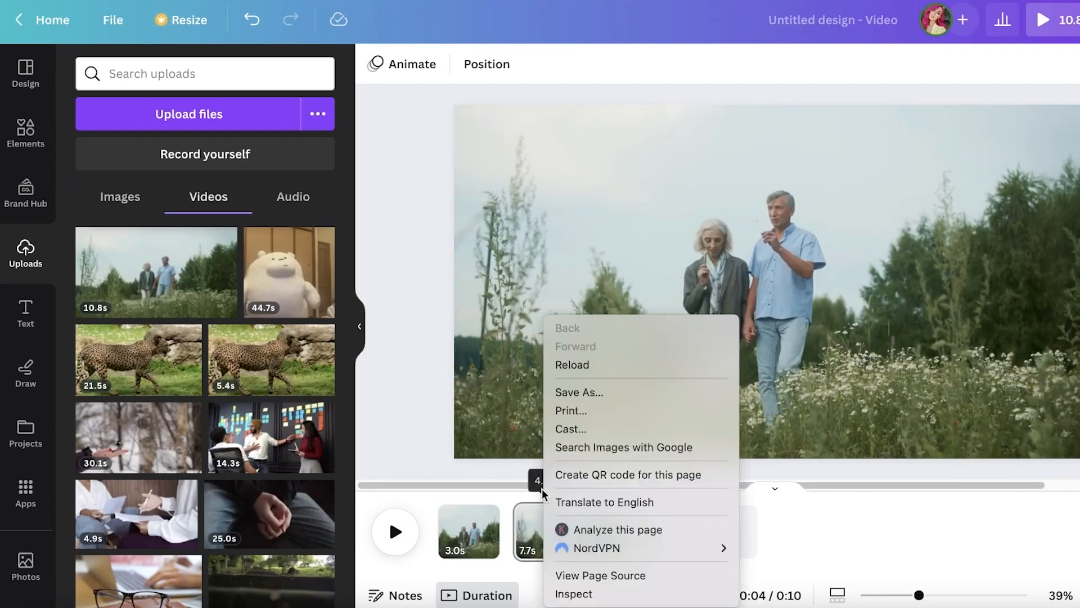
right_click(495, 530)
left_click(487, 535)
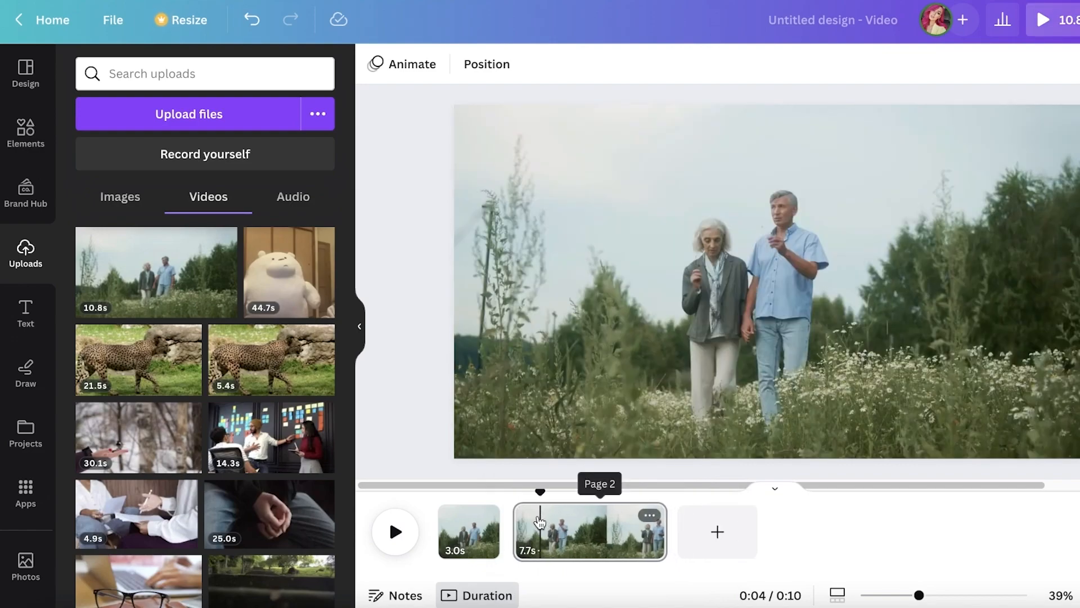
right_click(539, 522)
left_click(569, 447)
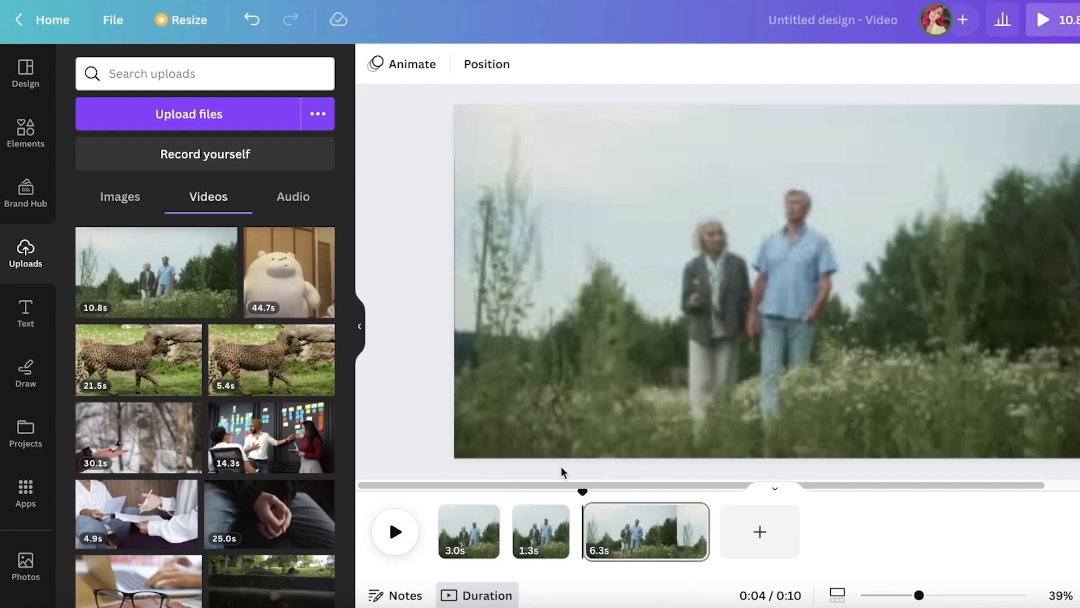
key("Delete")
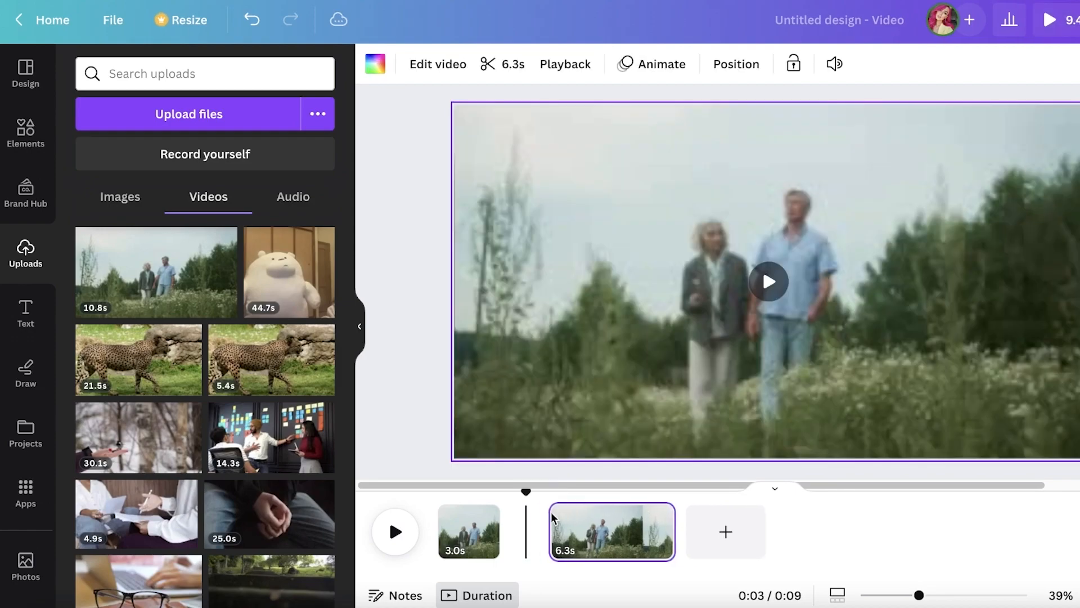
Return the playhead to the start of the 3.0 s clip and open that video's editing options
left_click(455, 509)
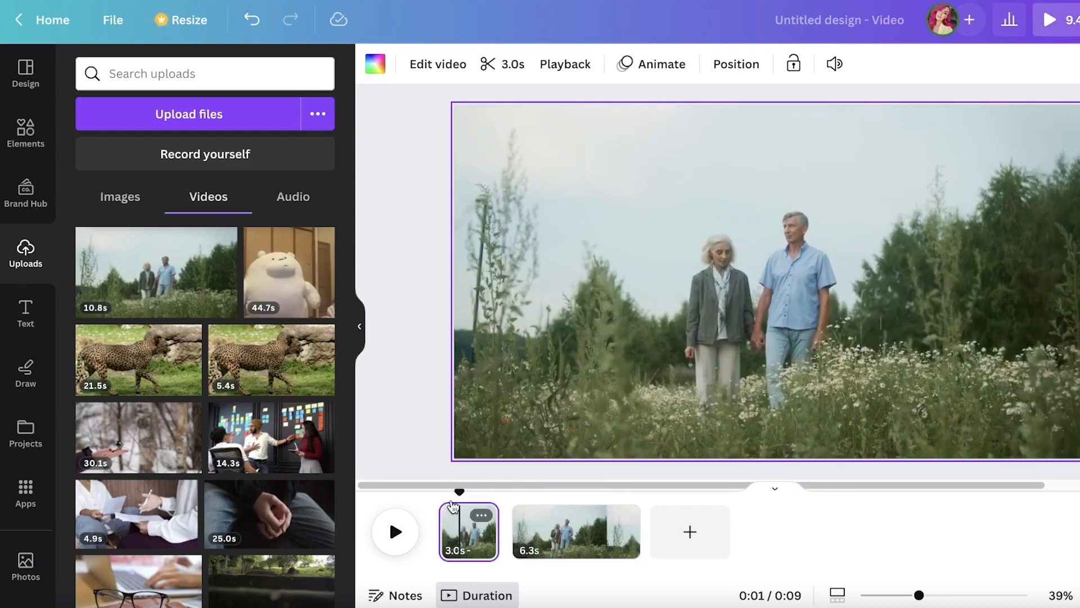
mouse_move(456, 493)
left_mouse_down()
mouse_move(495, 480)
mouse_move(639, 484)
mouse_move(438, 487)
left_mouse_up()
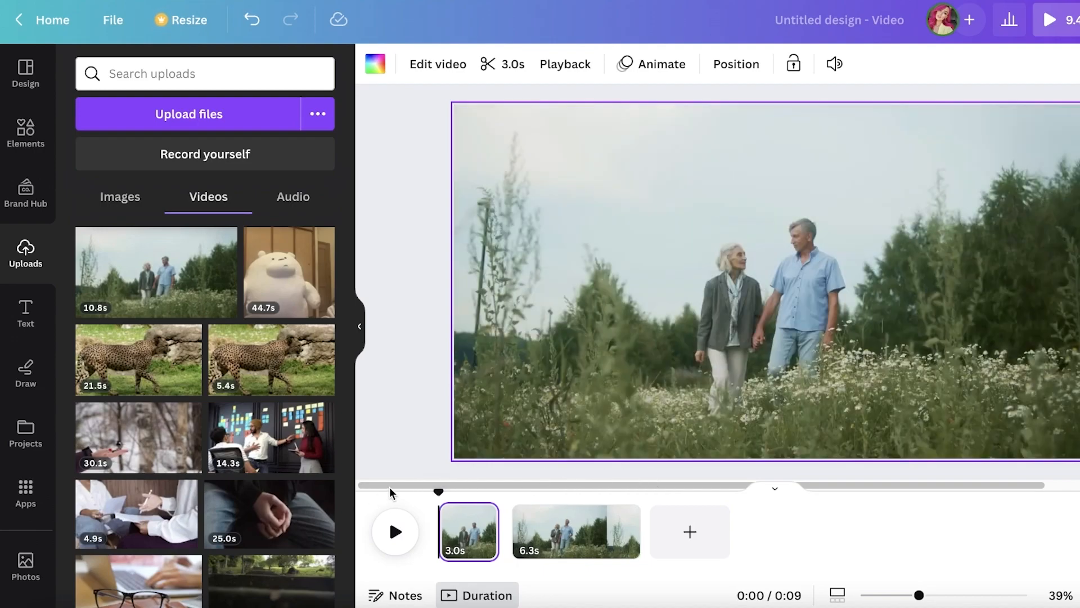
left_click(369, 211)
left_click(502, 245)
left_click(458, 65)
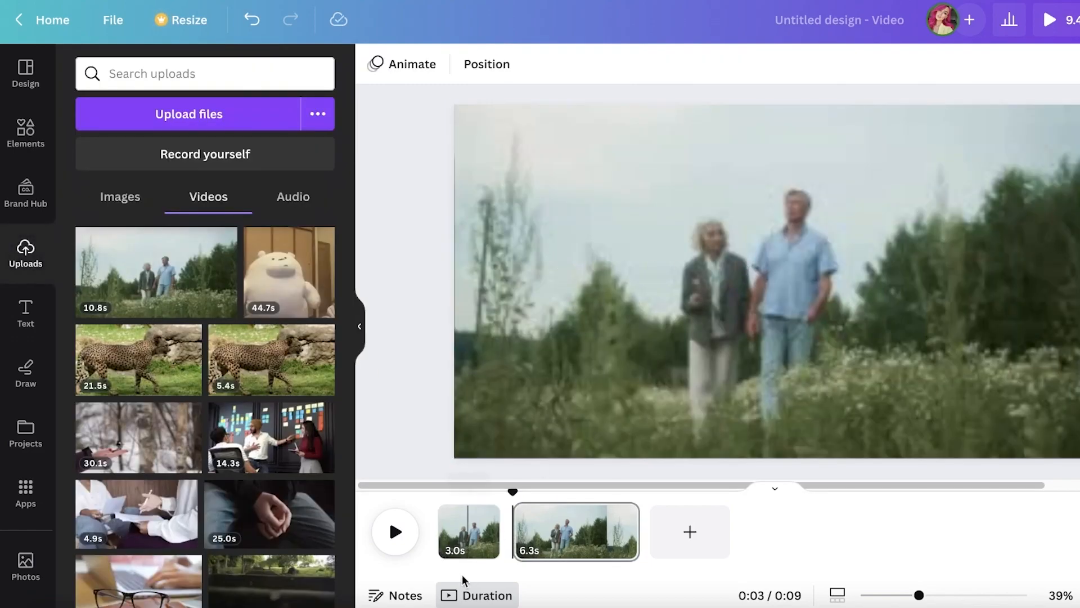
Try the Background Remover on the 3.0 s clip, cancel the processing and look at the Adjust options
left_click(468, 528)
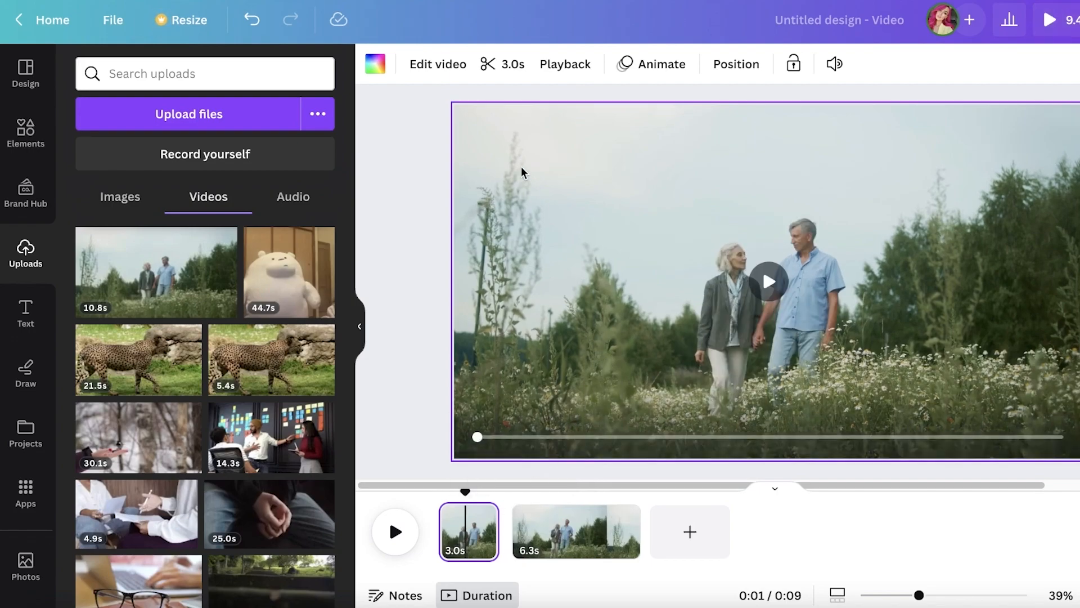
left_click(427, 65)
left_click(102, 204)
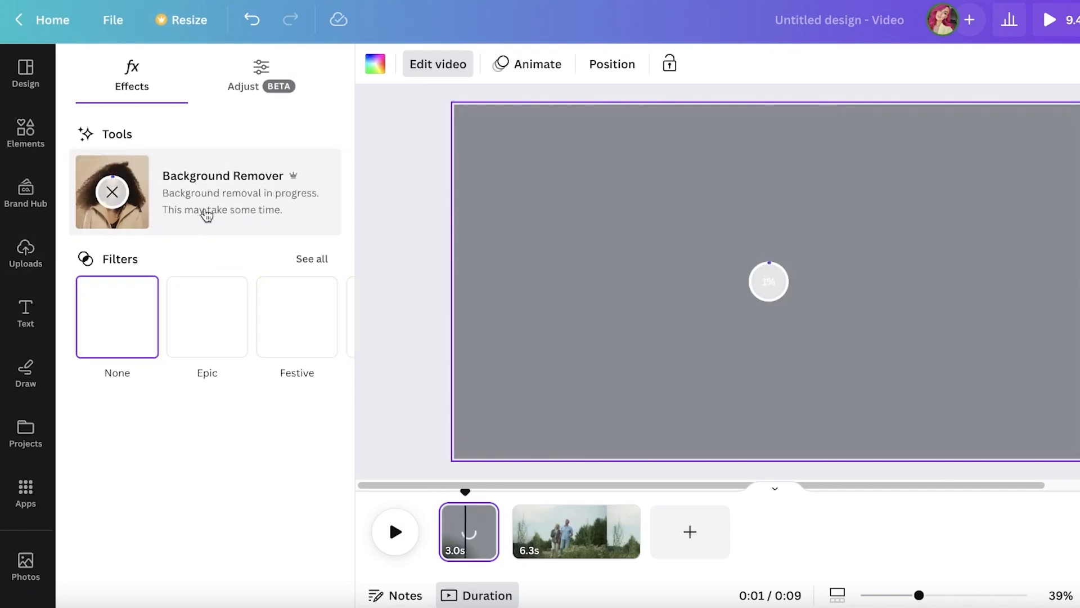
left_click(103, 204)
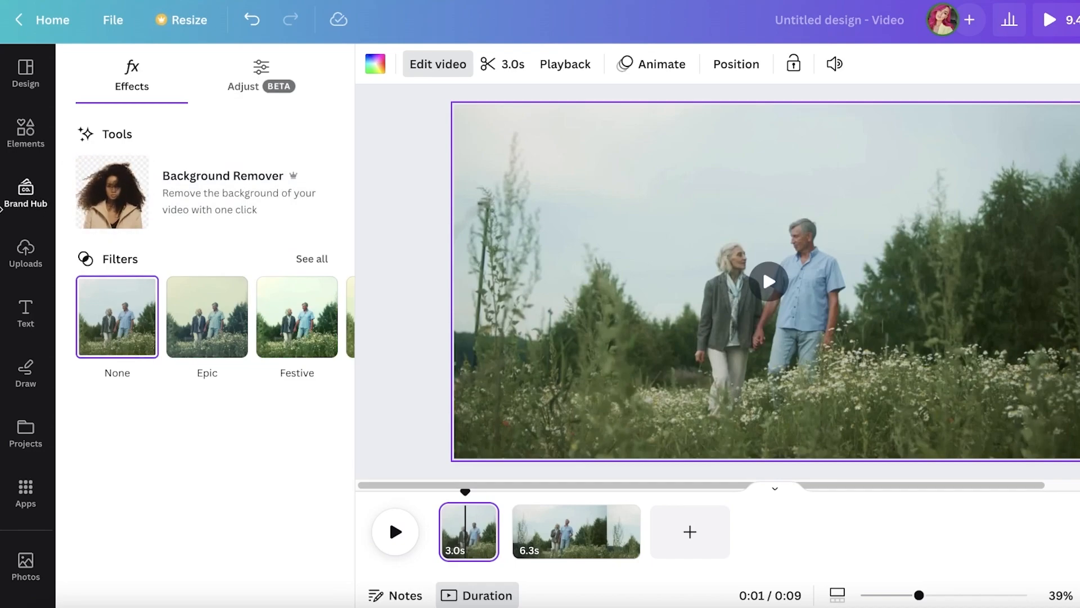
left_click(239, 88)
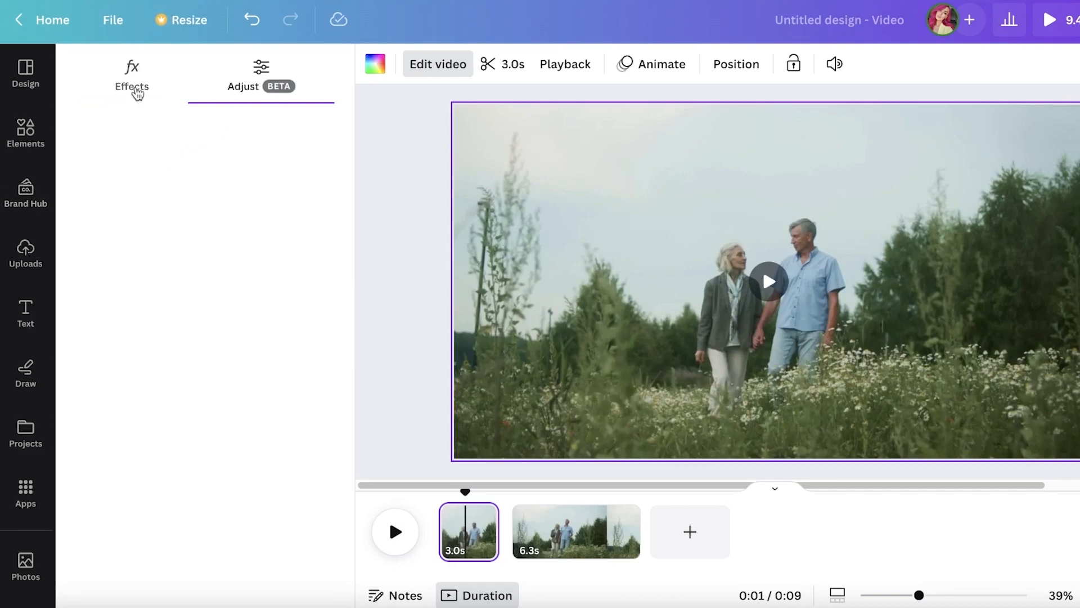
left_click(139, 75)
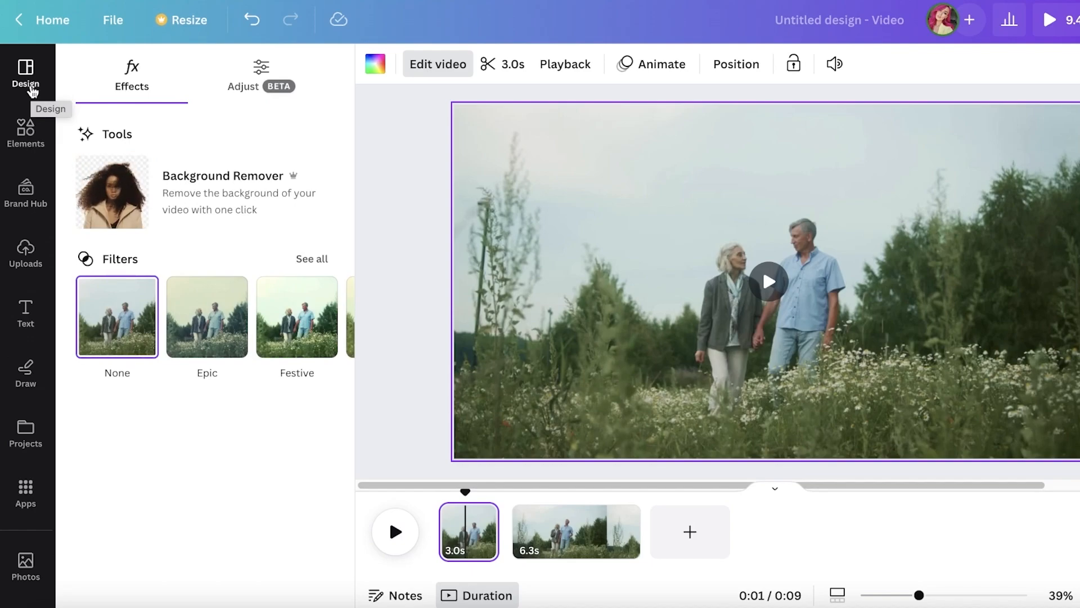
Add the uploaded 44.7 s polar bear video on top of the second page and move it slightly upward
left_click(23, 135)
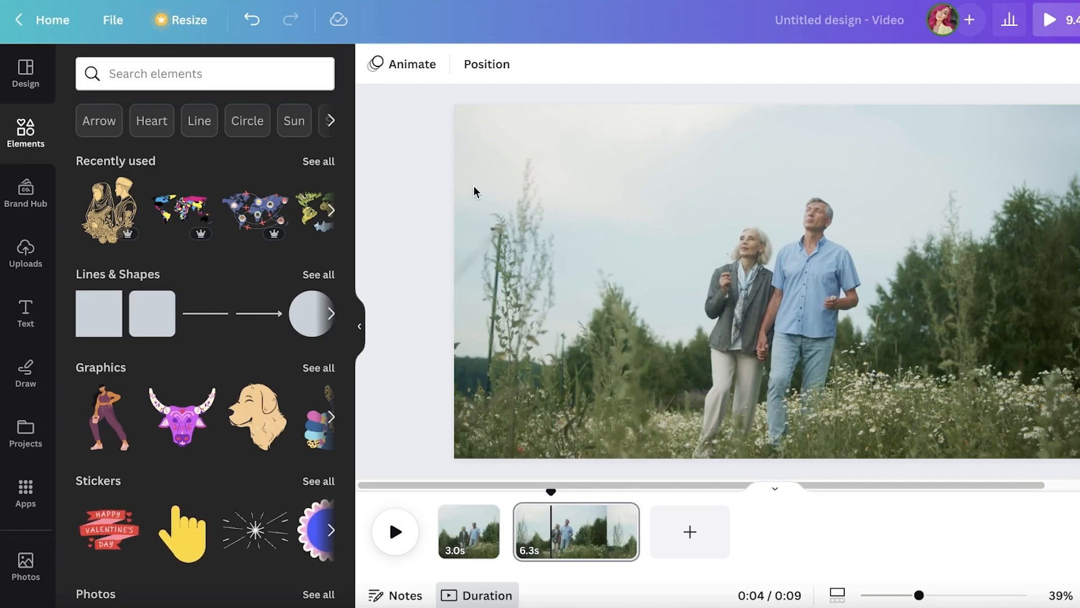
left_click(16, 269)
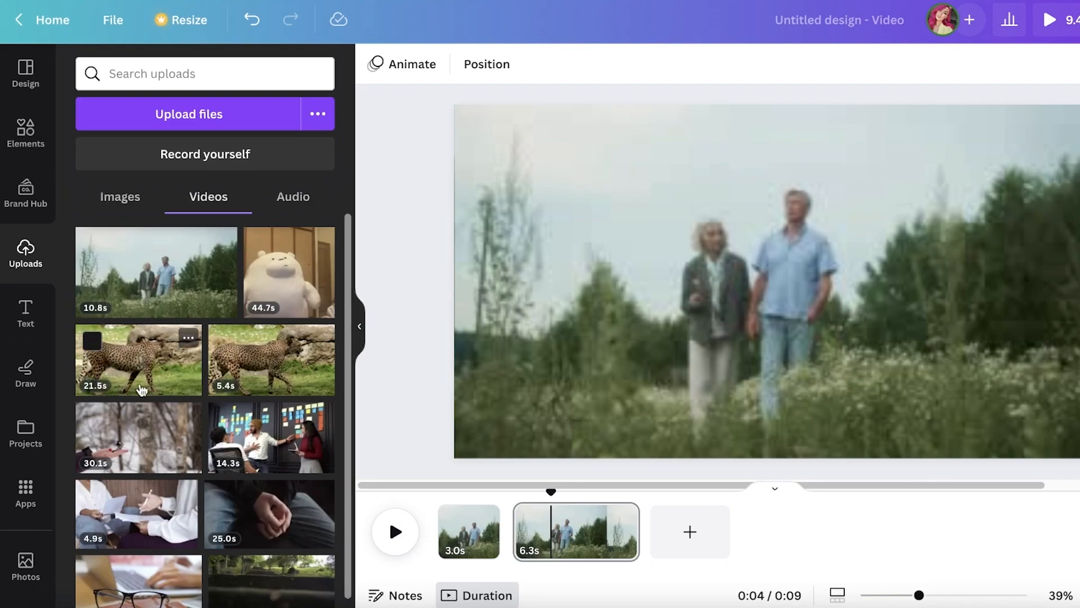
left_click(285, 282)
key("XF86AudioRaiseVolume")
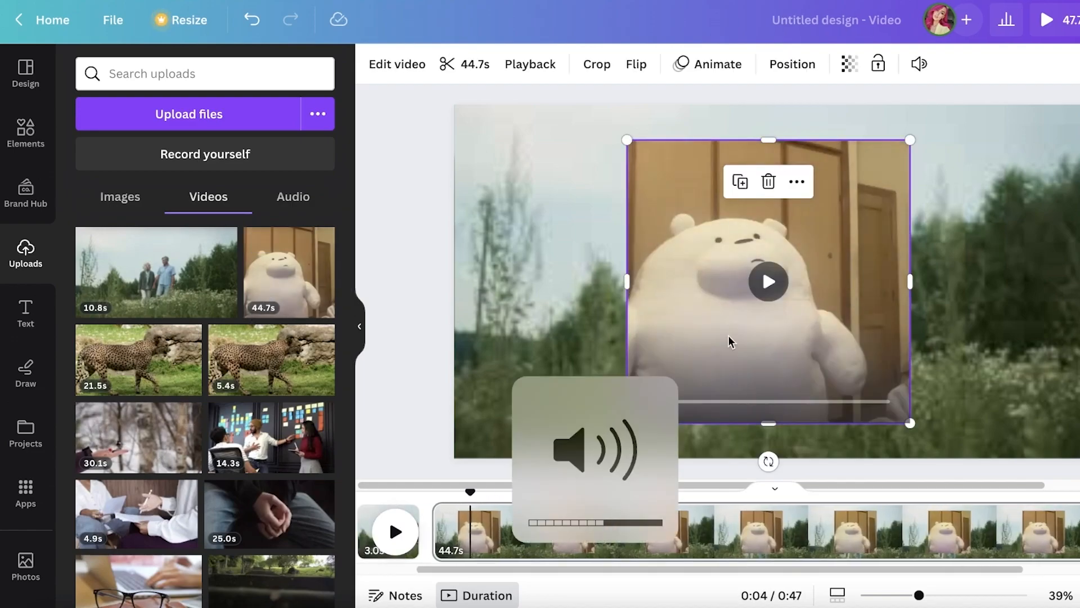
left_click_drag(767, 357, 791, 324)
mouse_move(918, 396)
left_mouse_down()
mouse_move(872, 357)
mouse_move(907, 406)
left_mouse_up()
Trim the polar bear video to 1.9 s by shortening its end
left_click(466, 65)
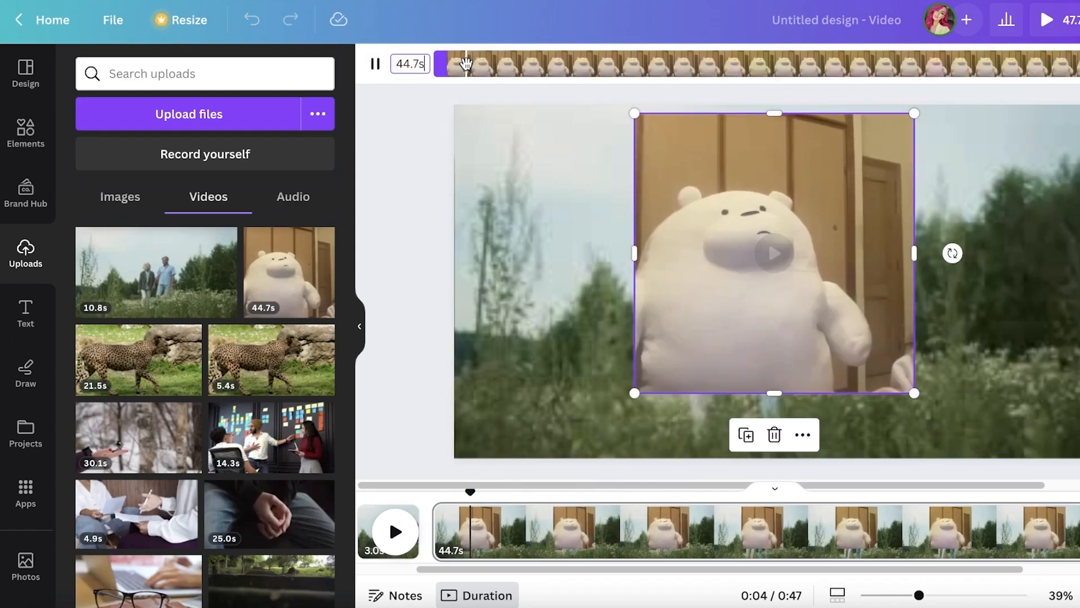
left_click_drag(1075, 63, 489, 77)
left_click(626, 360)
Shrink the polar bear video to about half the page height and place it beside the walking couple
left_click_drag(738, 289, 674, 283)
left_click_drag(790, 401, 651, 327)
left_click_drag(601, 262, 609, 326)
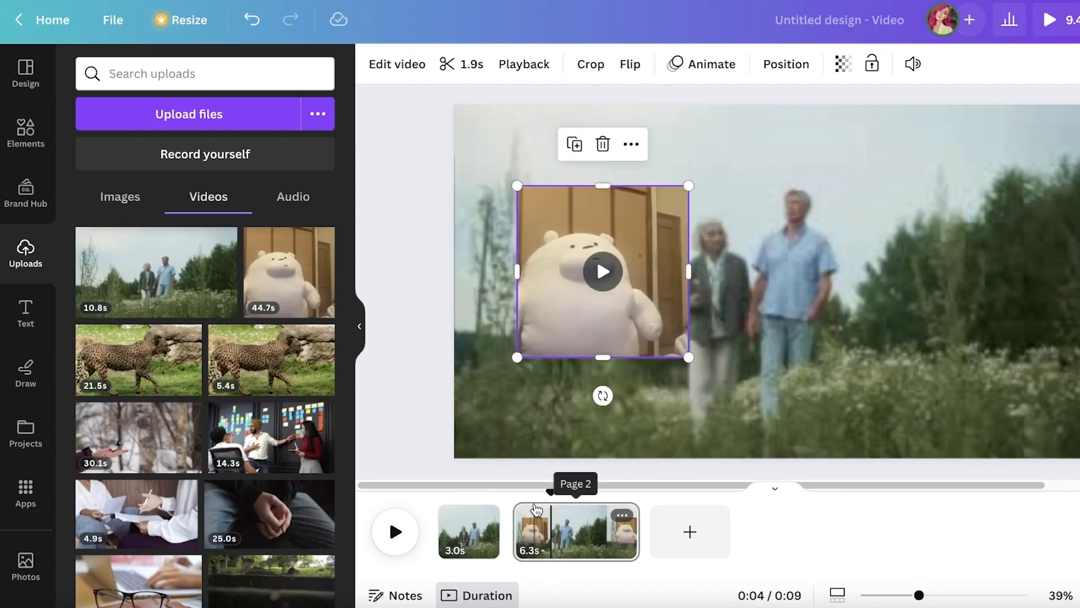
Play the design from the first page through to its end and select the polar bear video
left_click(467, 526)
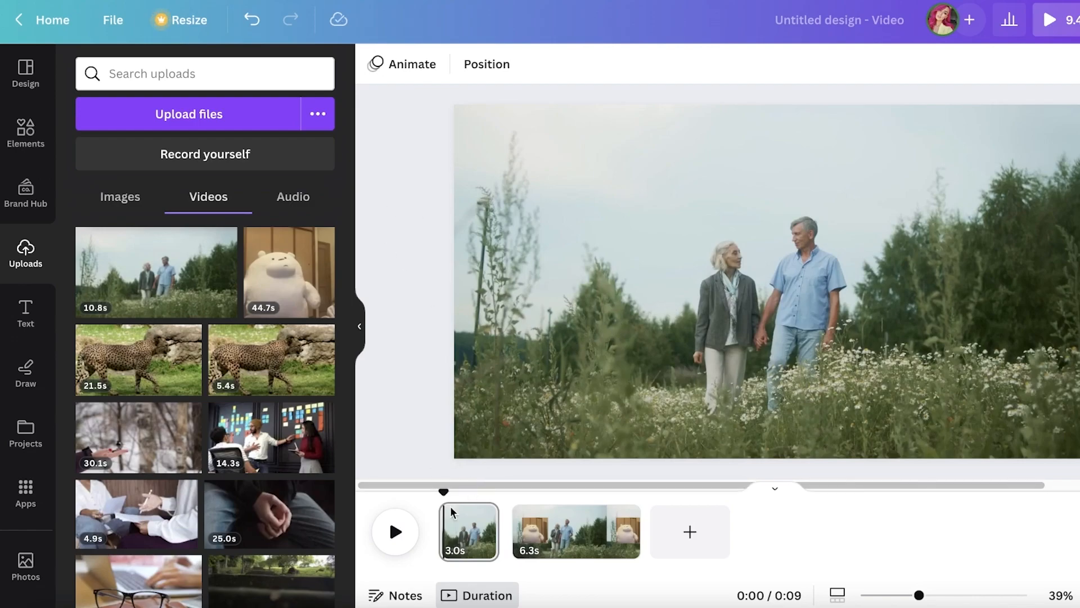
left_click(404, 537)
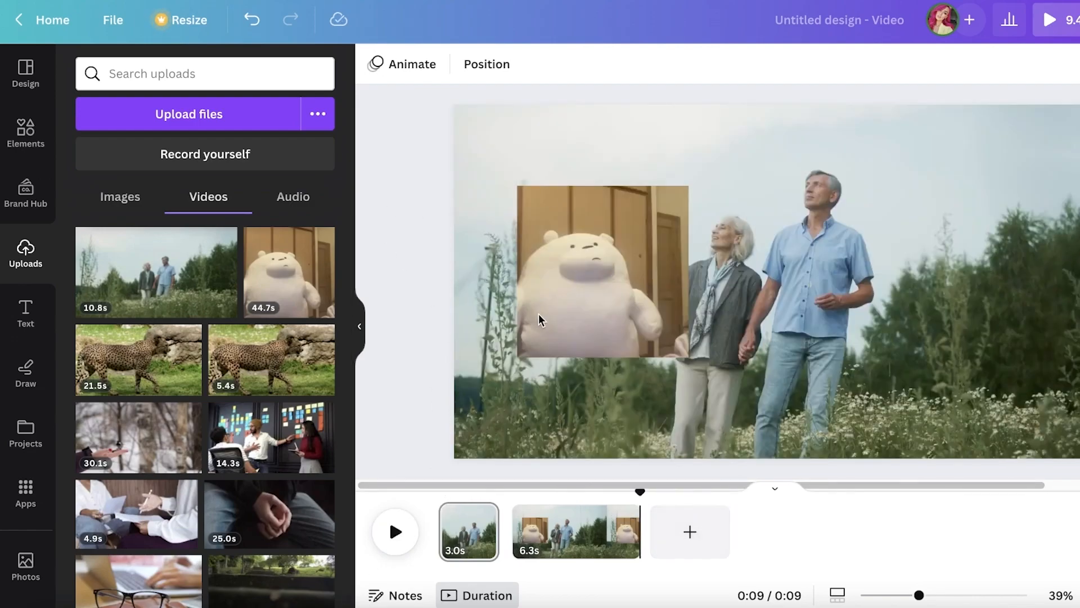
left_click(538, 313)
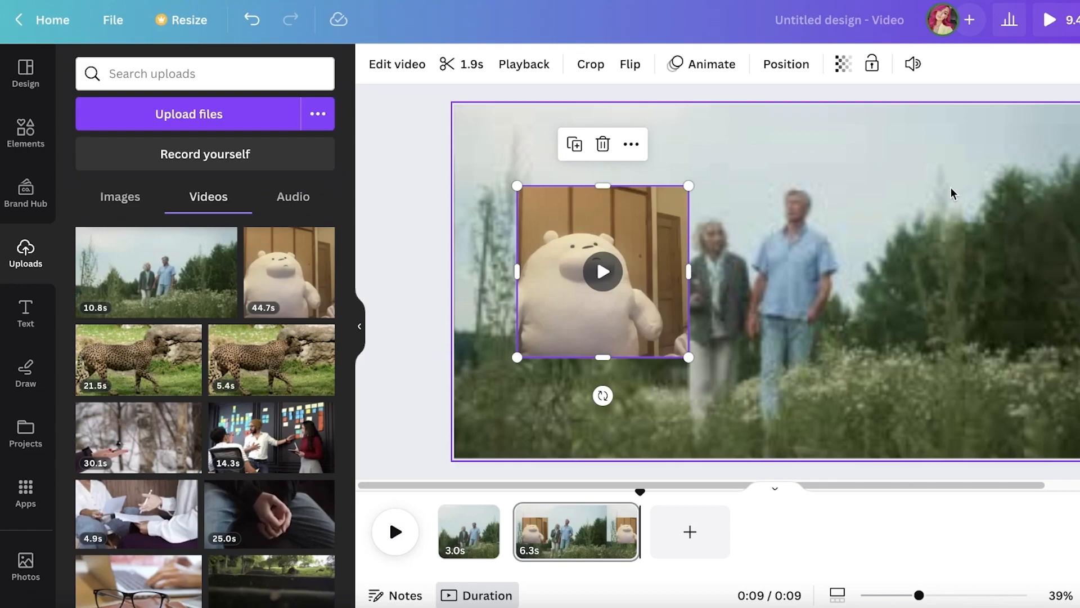
Move the polar bear video over the couple and enlarge it to nearly the full page height
left_click_drag(547, 292, 625, 292)
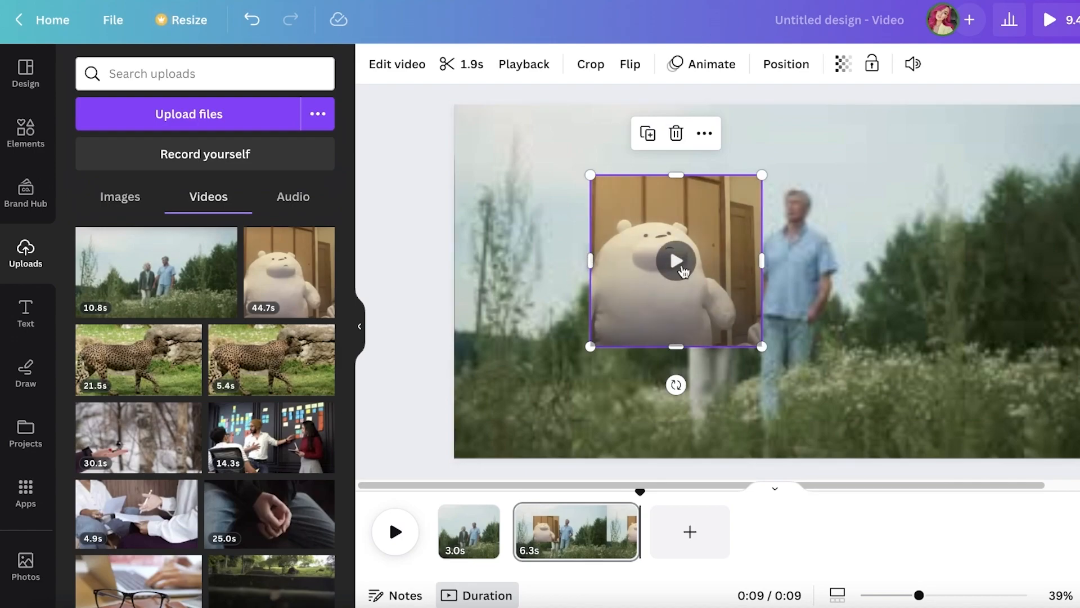
left_click_drag(616, 198, 480, 128)
left_click_drag(630, 275, 771, 422)
left_click_drag(682, 340, 871, 347)
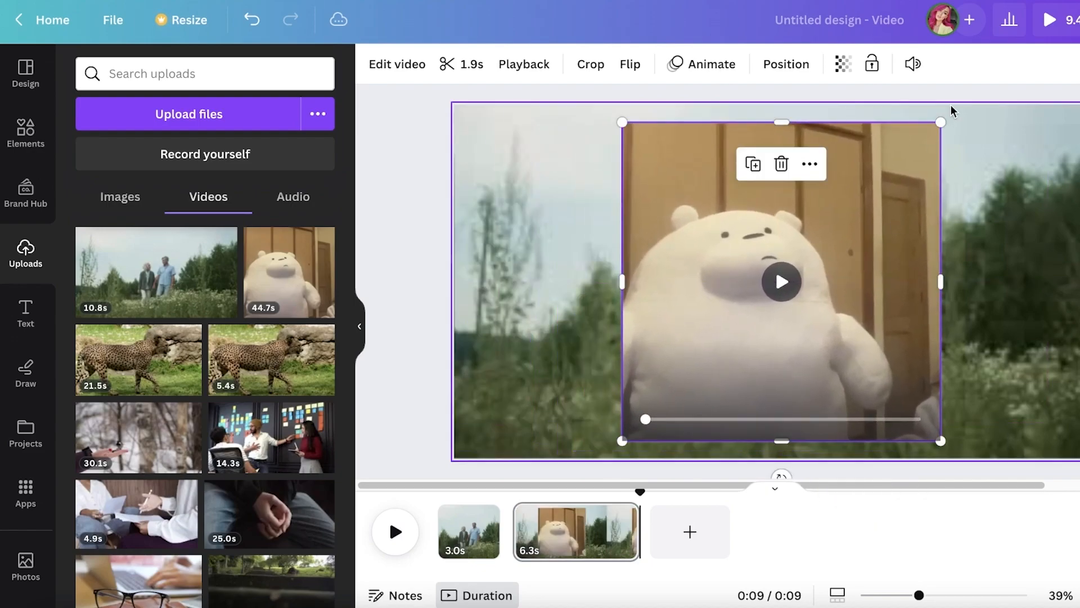
Set the polar bear video's volume to 0
left_click(912, 66)
left_click_drag(857, 148, 509, 187)
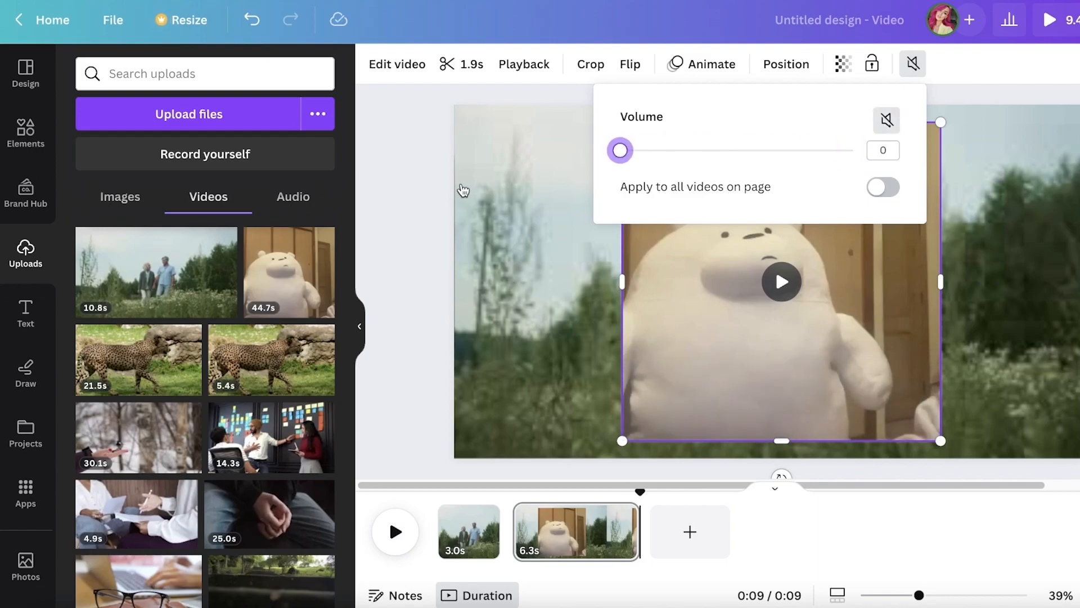
left_click(782, 328)
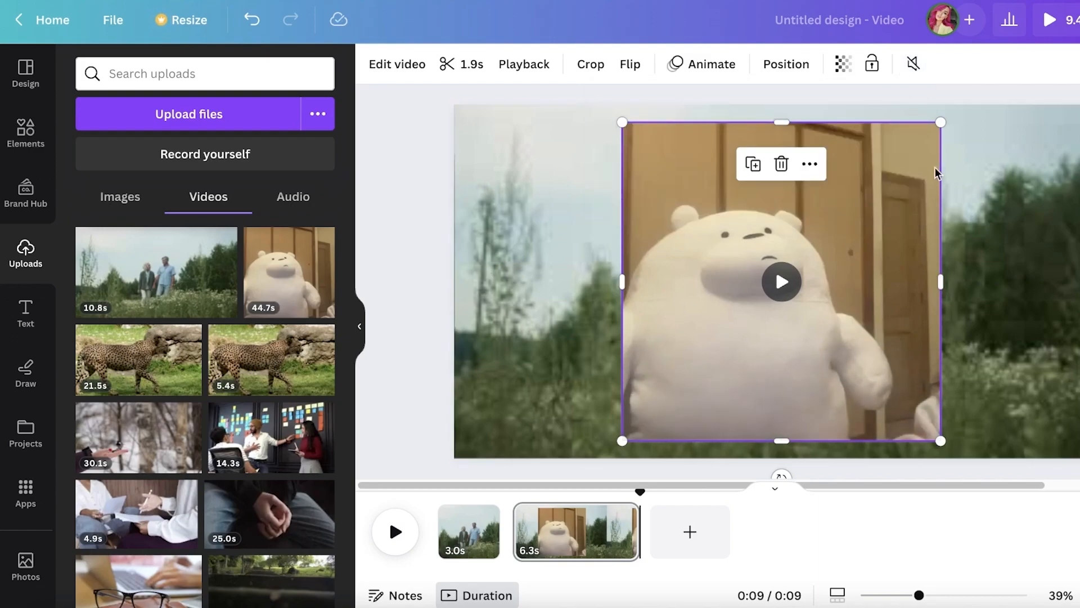
View the volume setting of the couple video behind the polar bear
left_click(533, 236)
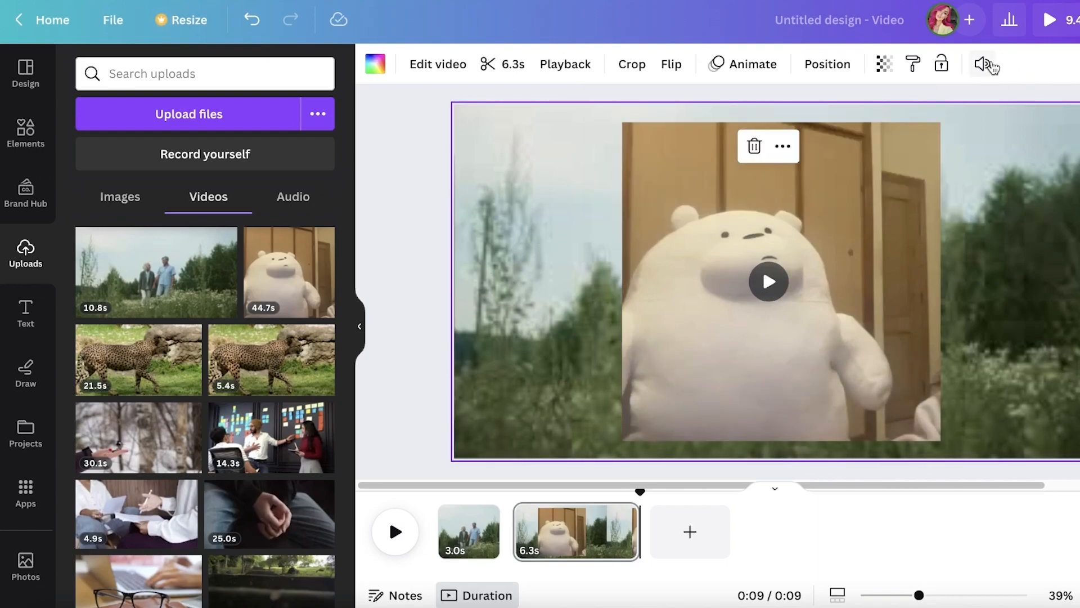
left_click(982, 65)
left_click(1076, 170)
Move the polar bear video toward the page's lower left and delete it
left_click(843, 249)
left_click_drag(842, 250, 731, 278)
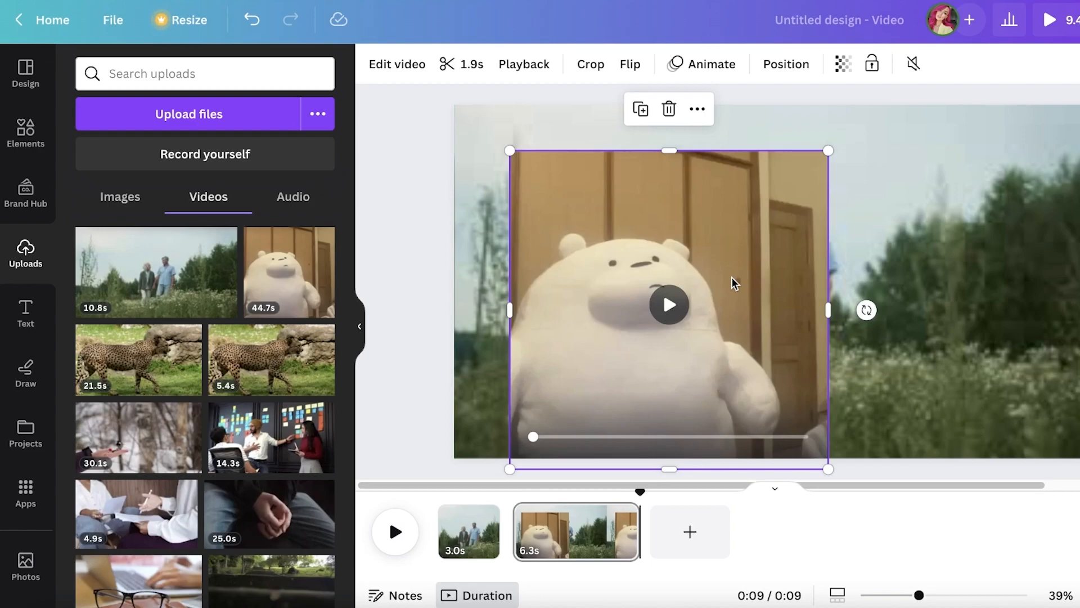
key("Delete")
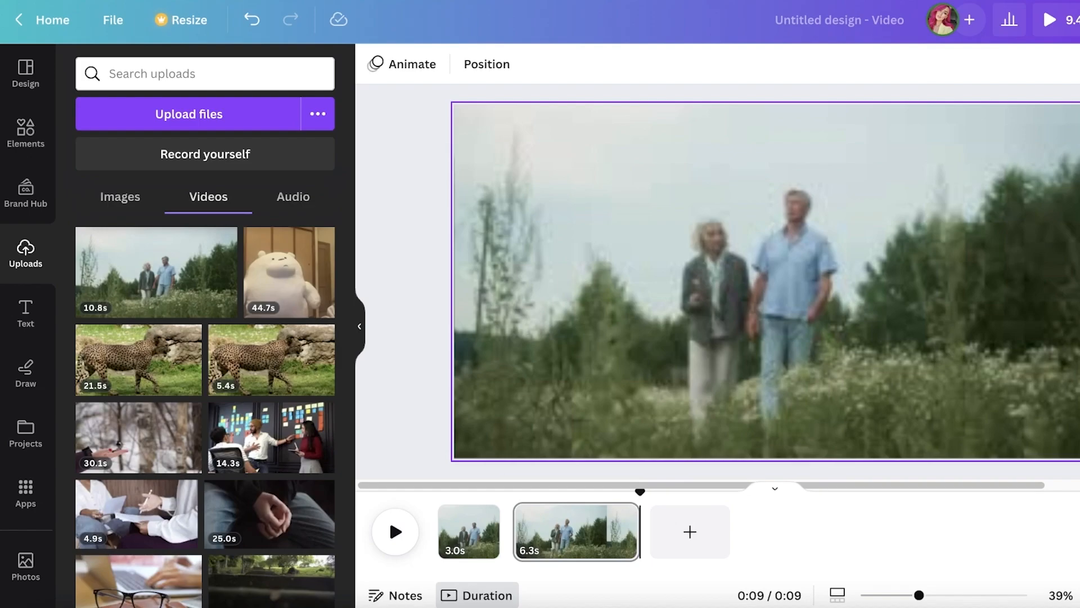
Delete both pieces of the couple clip so that only a blank page is left
left_click(730, 289)
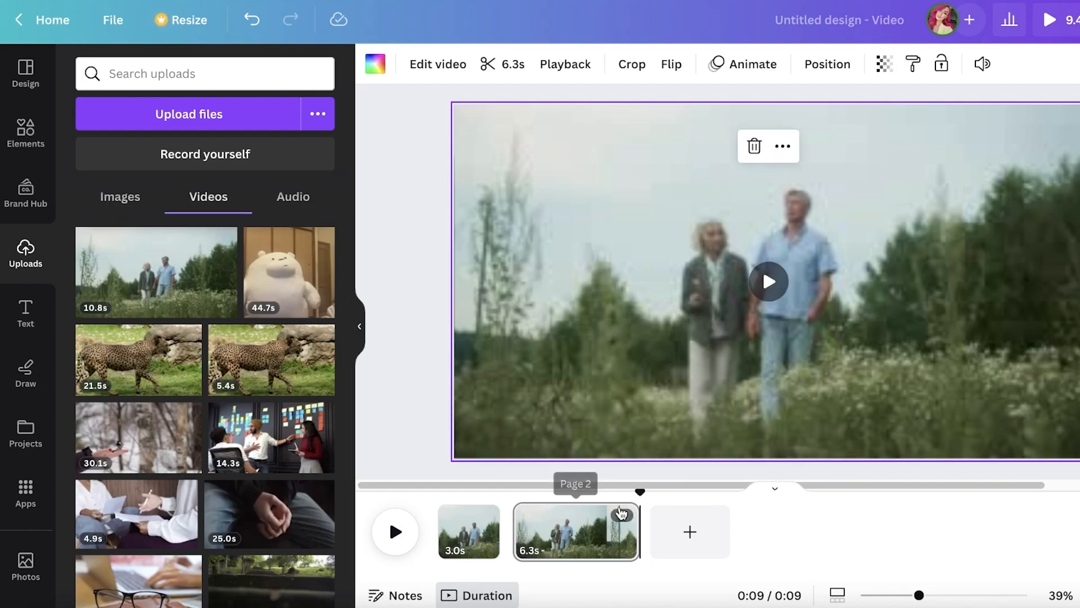
key("Delete")
left_click(473, 553)
key("Delete")
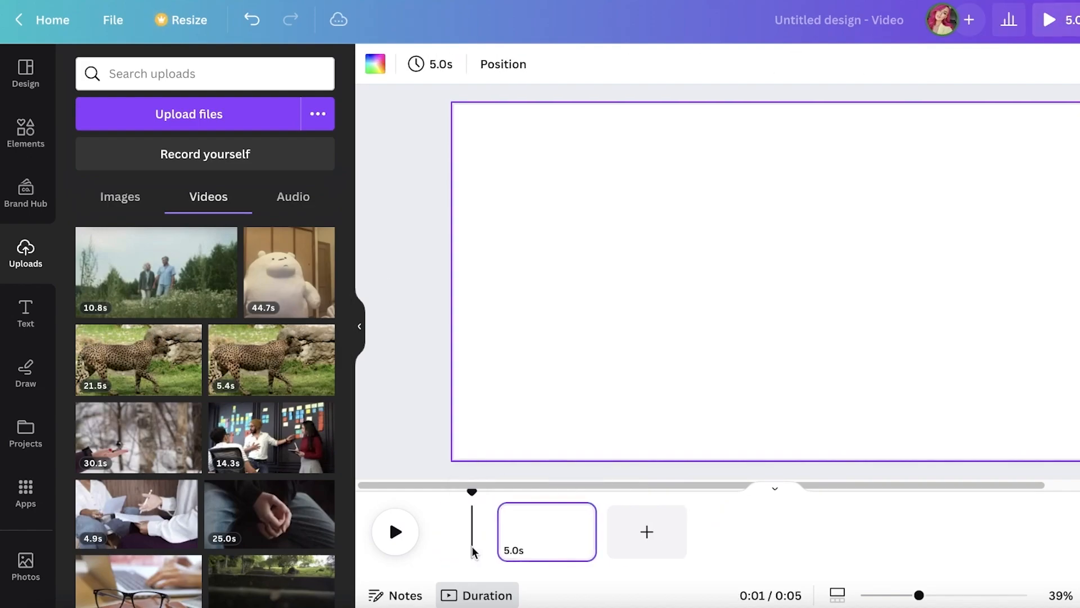
Place the full 10.8 s couple video across the whole blank page and return the playhead to the start
left_click(158, 270)
left_click_drag(572, 299, 504, 263)
left_click_drag(952, 387, 1079, 468)
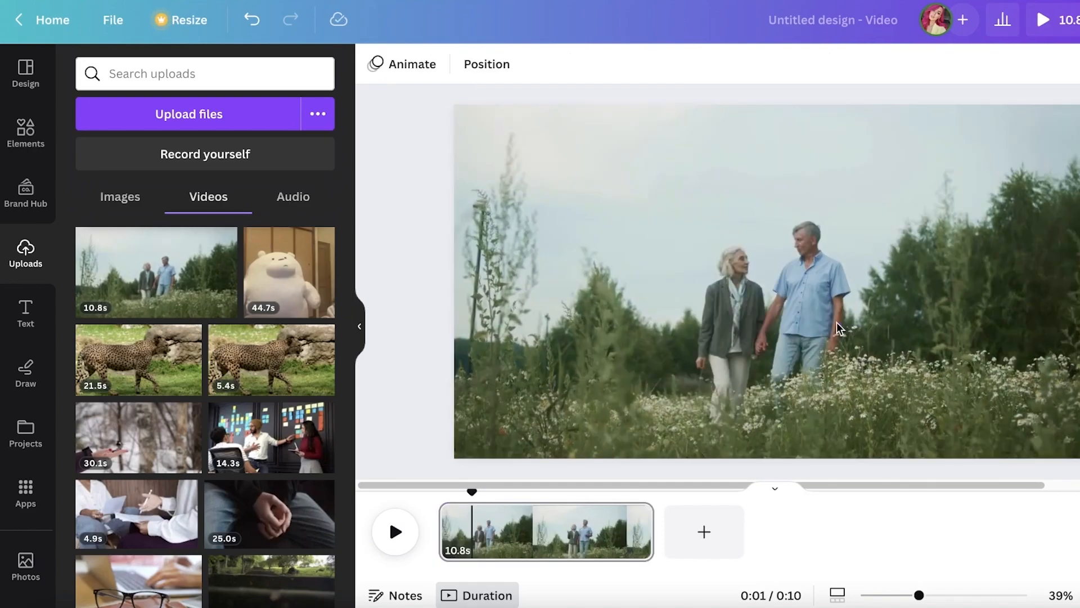
left_click_drag(462, 492, 411, 492)
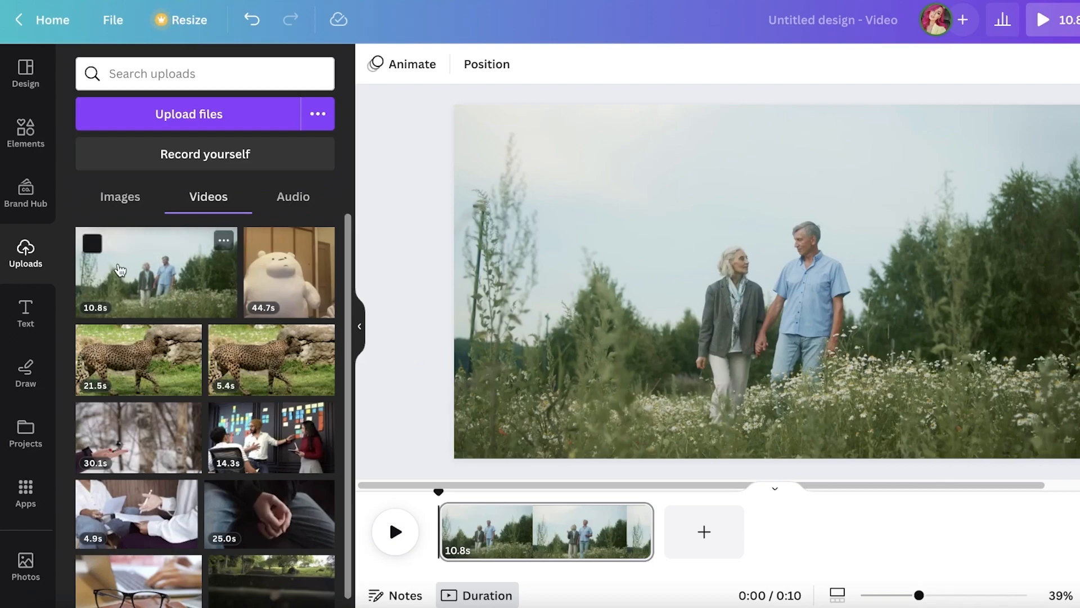
Search the design elements for "frame" and narrow the results to frames
left_click(30, 129)
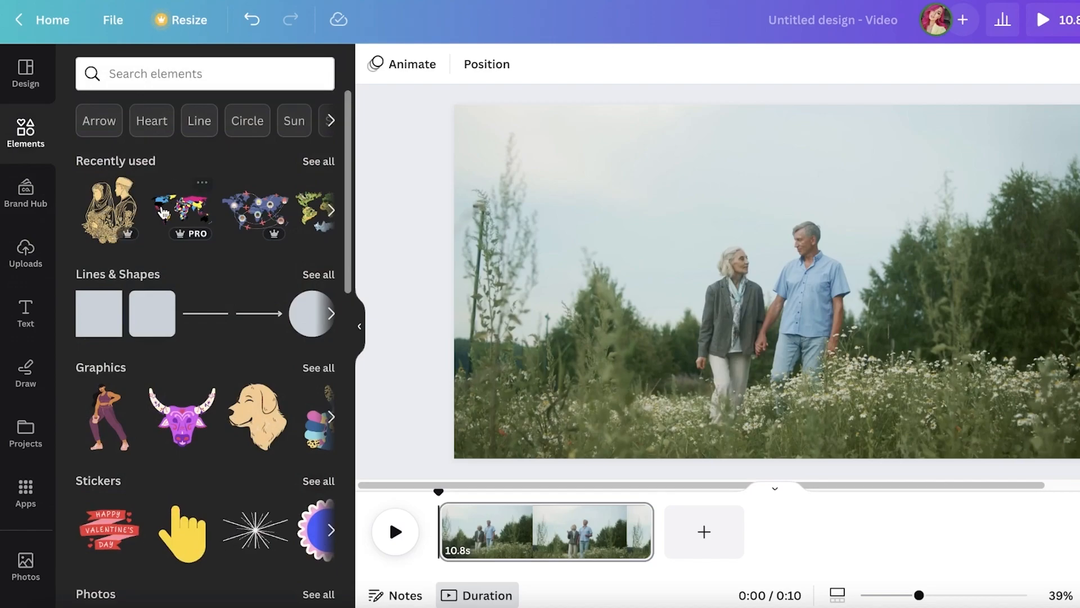
scroll(247, 301, "down", 5)
scroll(237, 310, "up", 5)
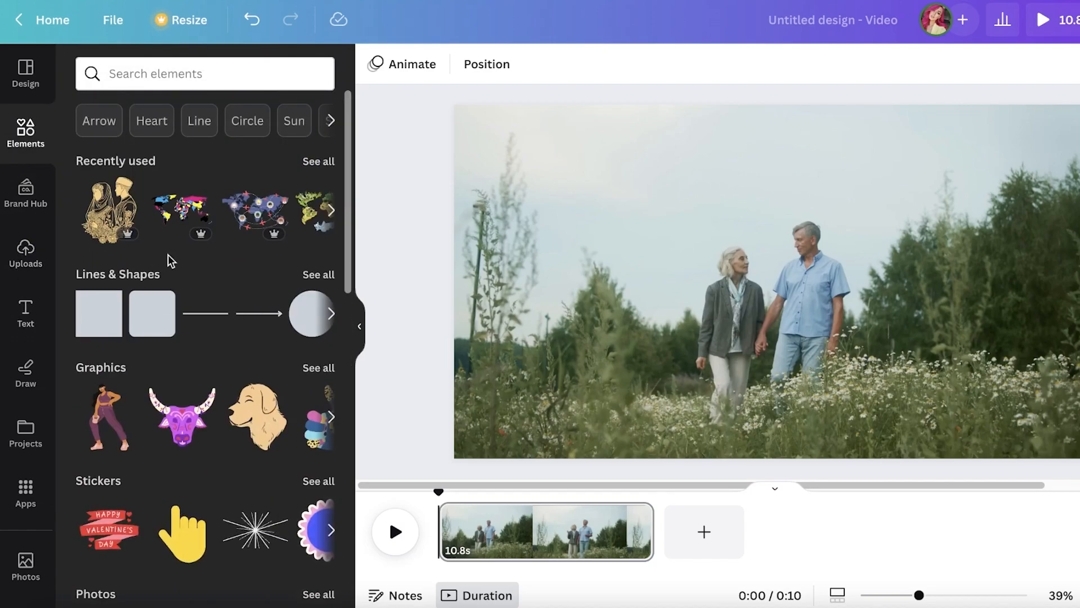
left_click(176, 73)
type("frame")
key("Return")
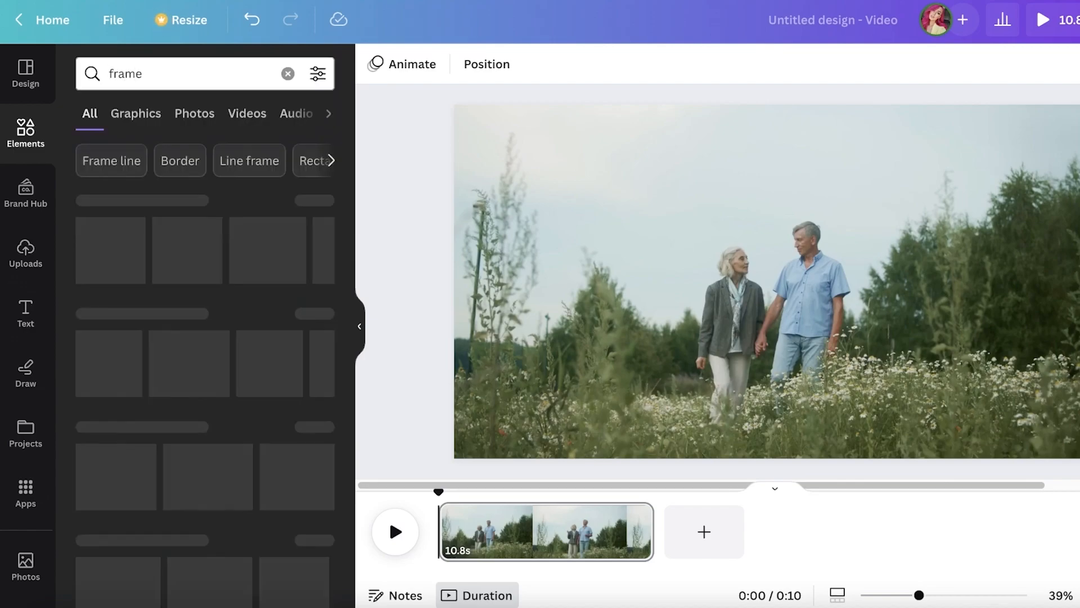
left_click(315, 202)
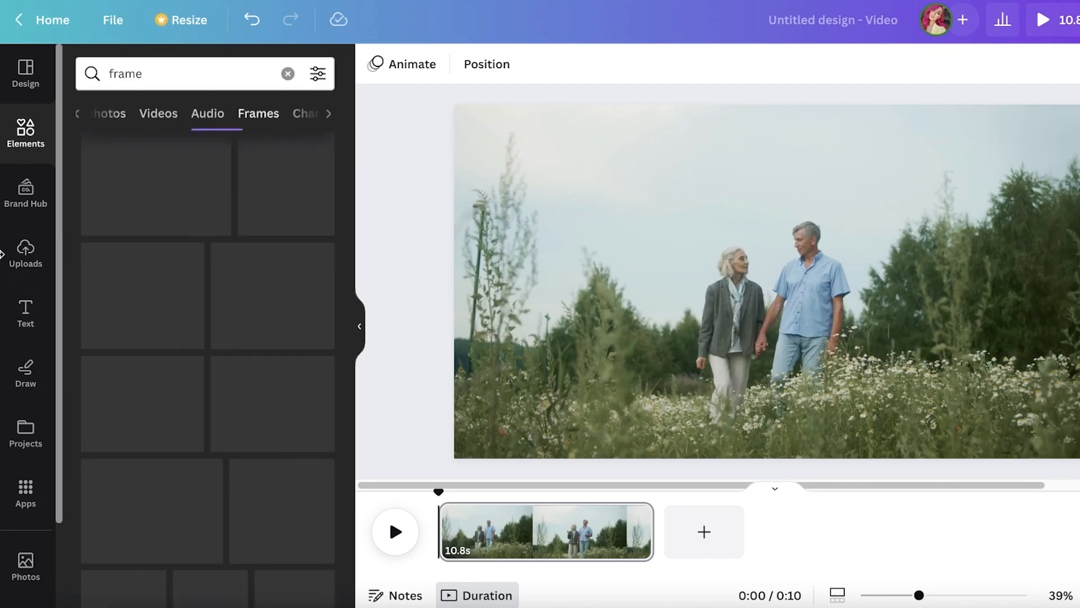
scroll(293, 341, "down", 5)
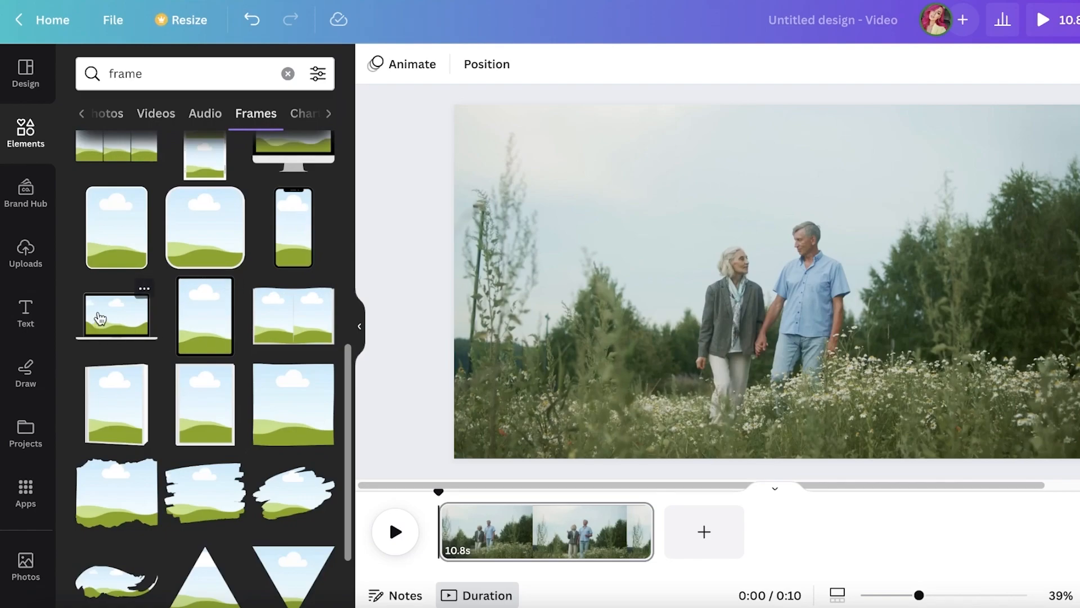
Add the laptop frame to the page and shrink it into the page's lower-right corner
left_click(106, 320)
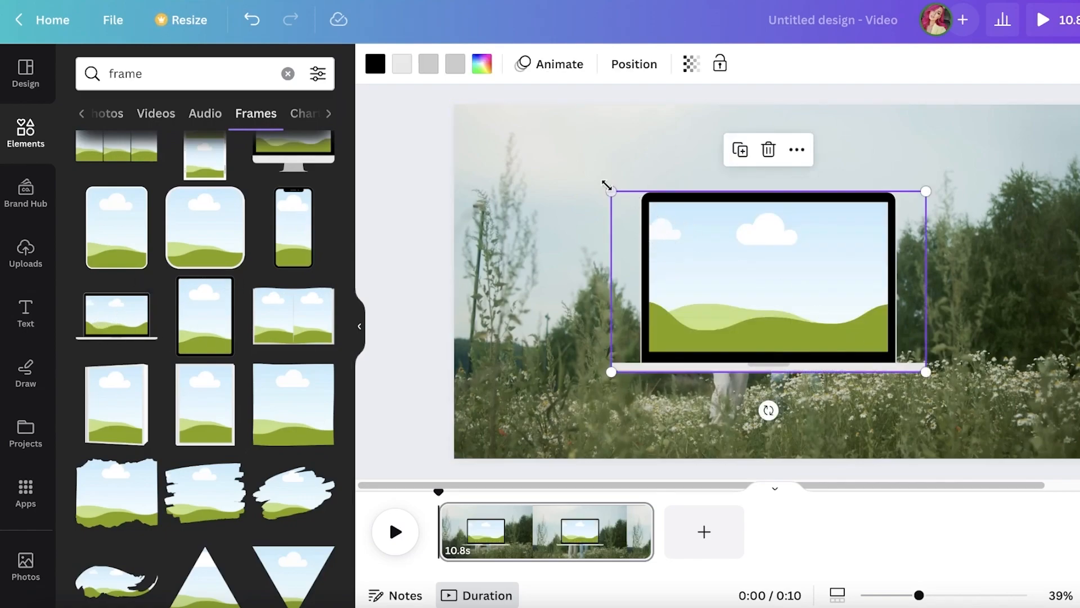
left_click_drag(609, 184, 725, 250)
left_click_drag(863, 318, 1005, 397)
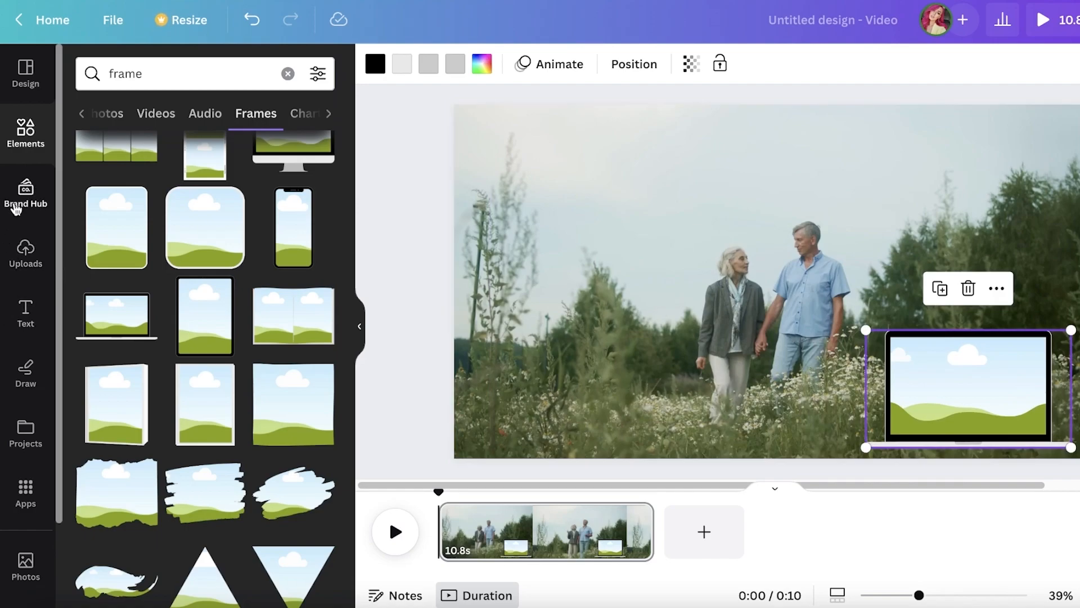
Fill the laptop frame with the 14.3 s office meeting video from the uploads
left_click(26, 259)
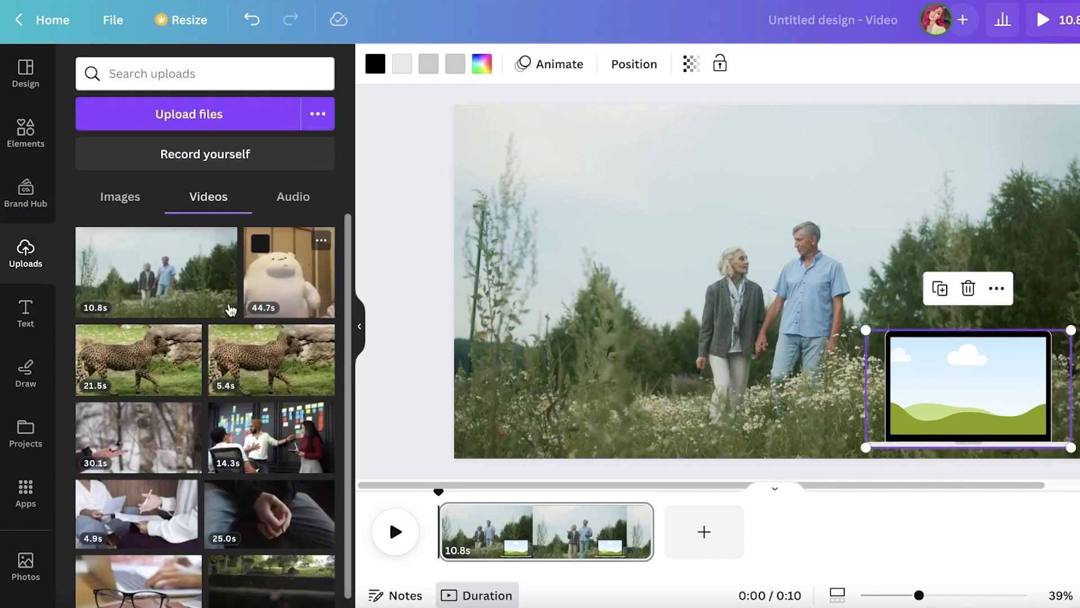
left_click_drag(272, 438, 941, 344)
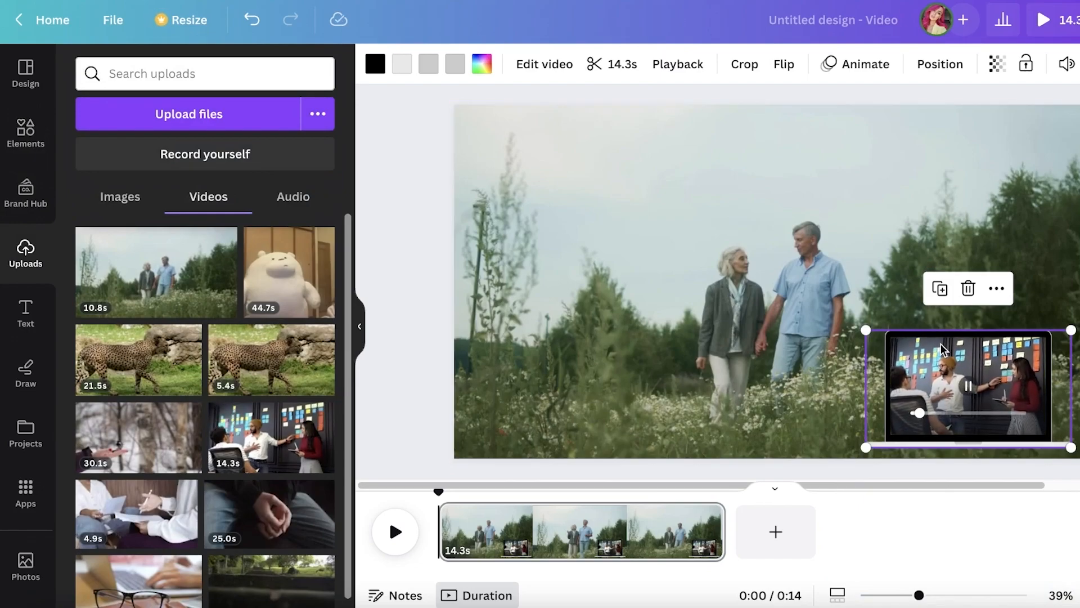
left_click(1069, 20)
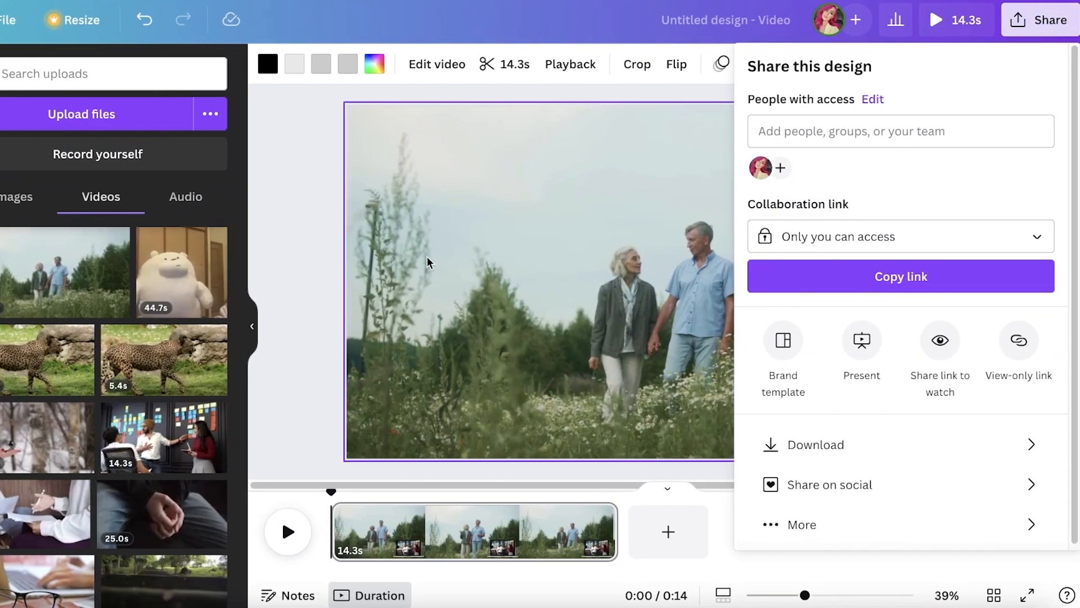
Trim the meeting video inside the laptop frame to 2.7 s
left_click(428, 263)
left_click(861, 388)
left_click(526, 65)
left_click_drag(1028, 64, 474, 90)
left_click(824, 269)
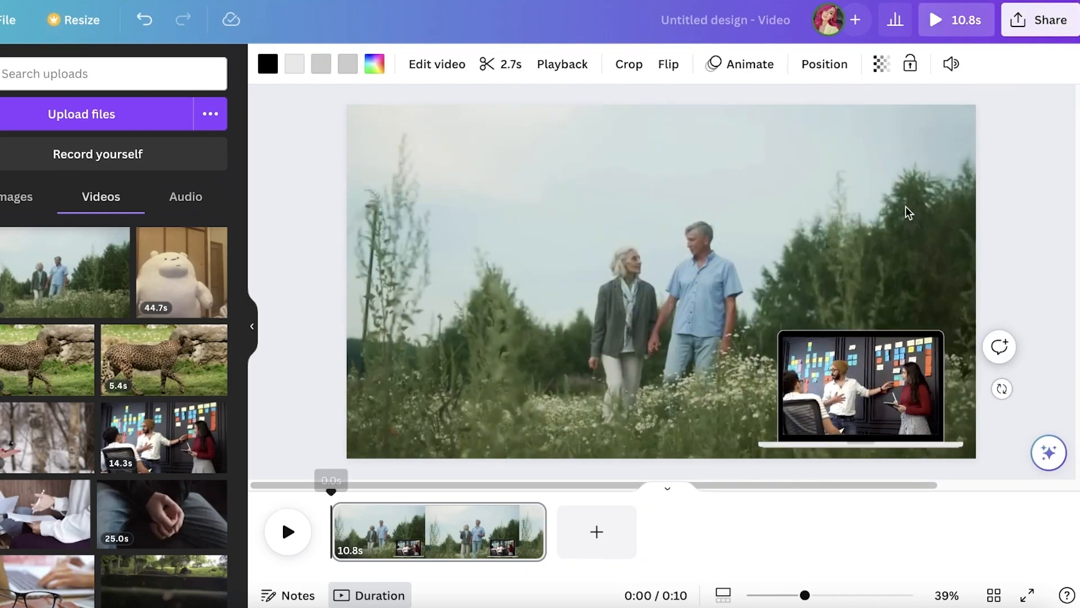
Preview the design with the trimmed meeting clip playing over the couple video
left_click(1033, 25)
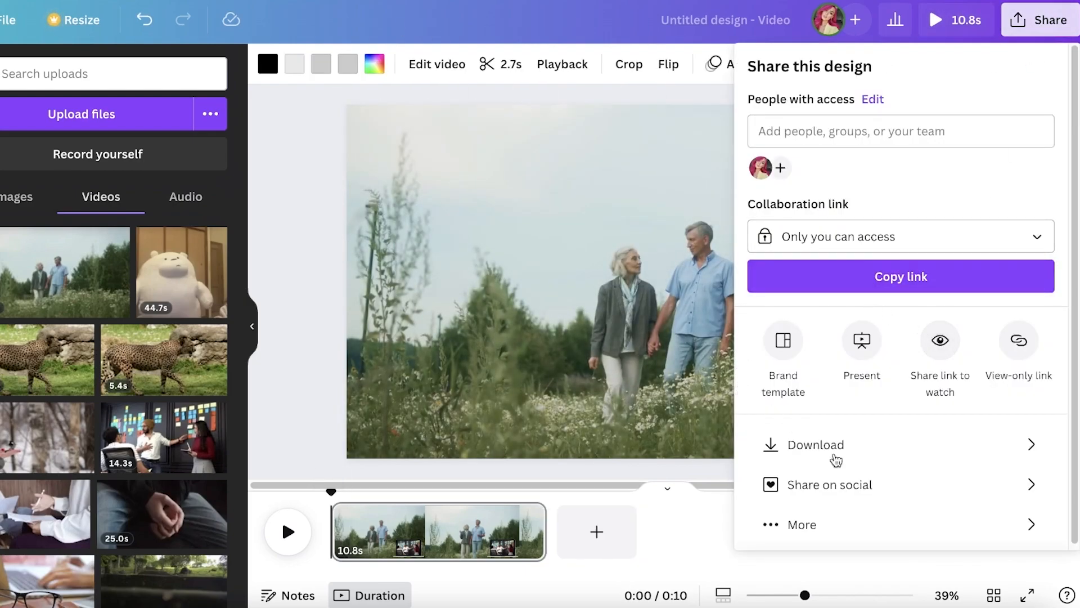
left_click(900, 265)
left_click(979, 25)
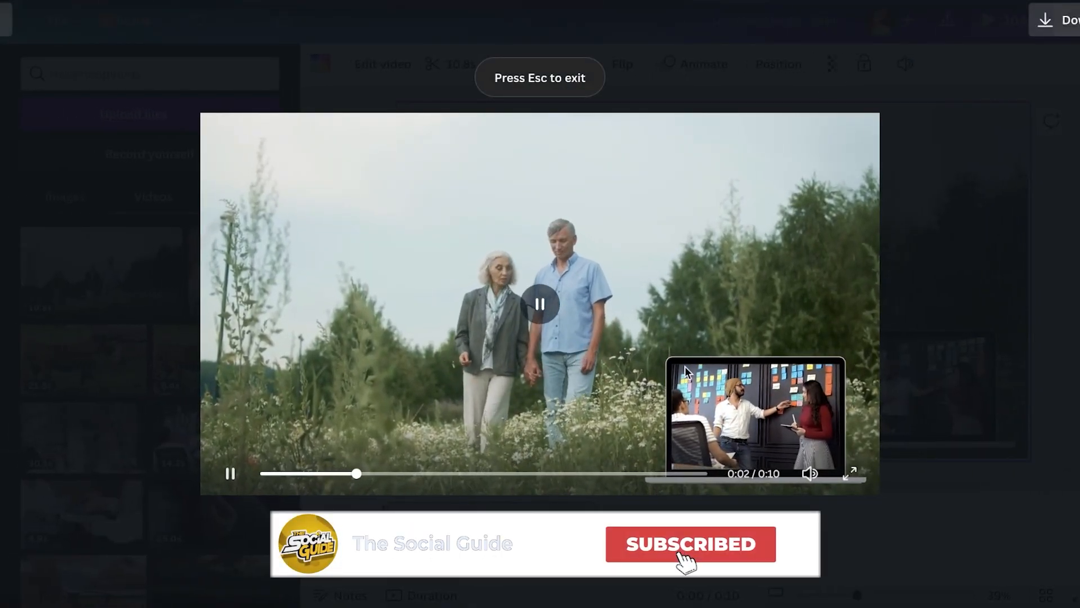
key("Escape")
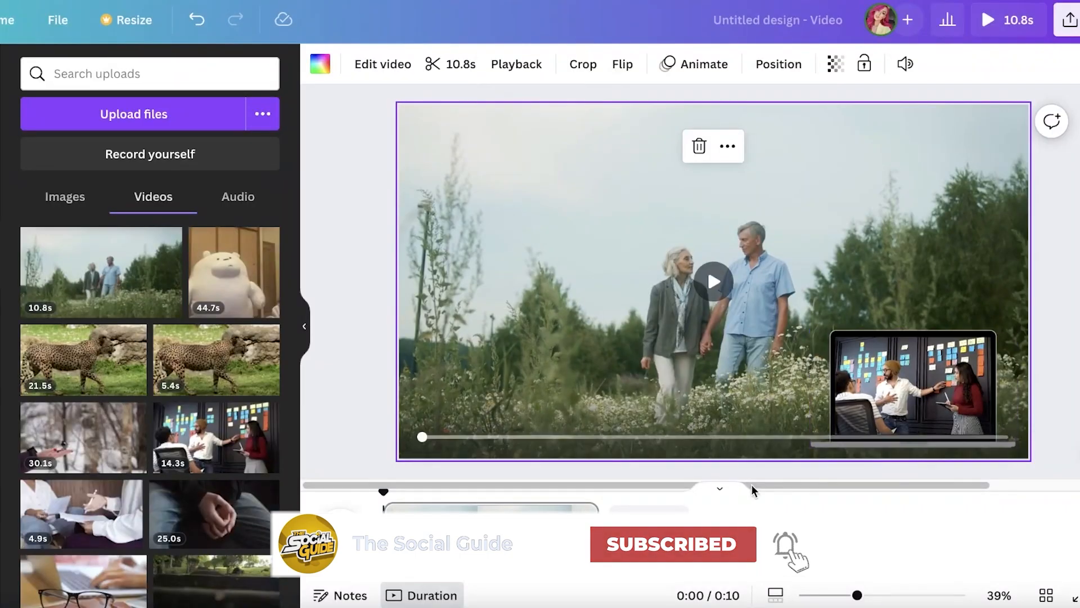
Scrub through the meeting clip in the laptop frame to check where it ends
left_click(940, 361)
left_click(669, 472)
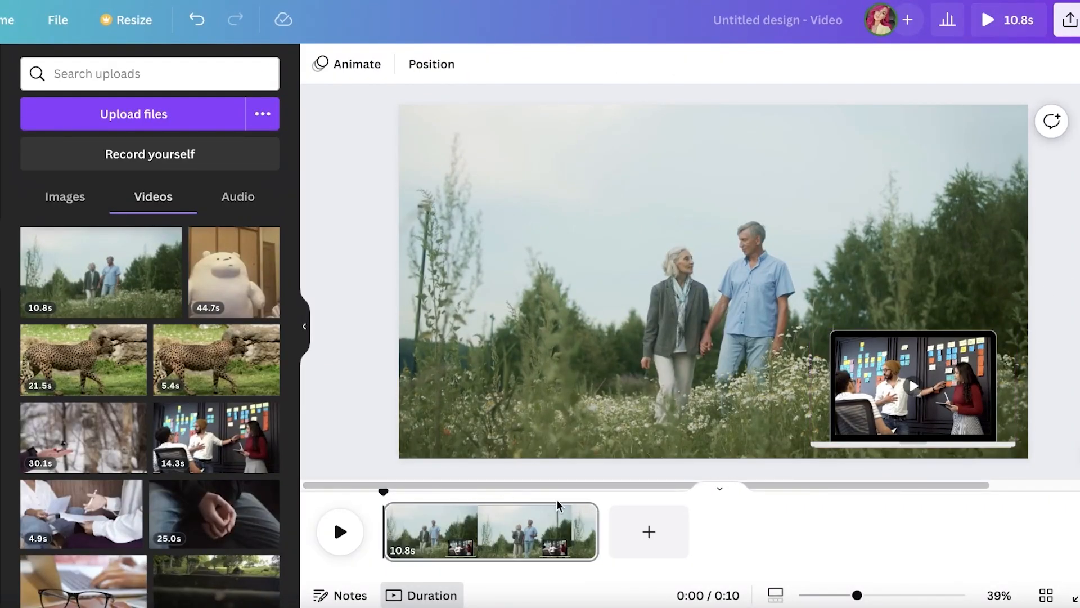
mouse_move(859, 414)
left_click_drag(859, 412, 977, 406)
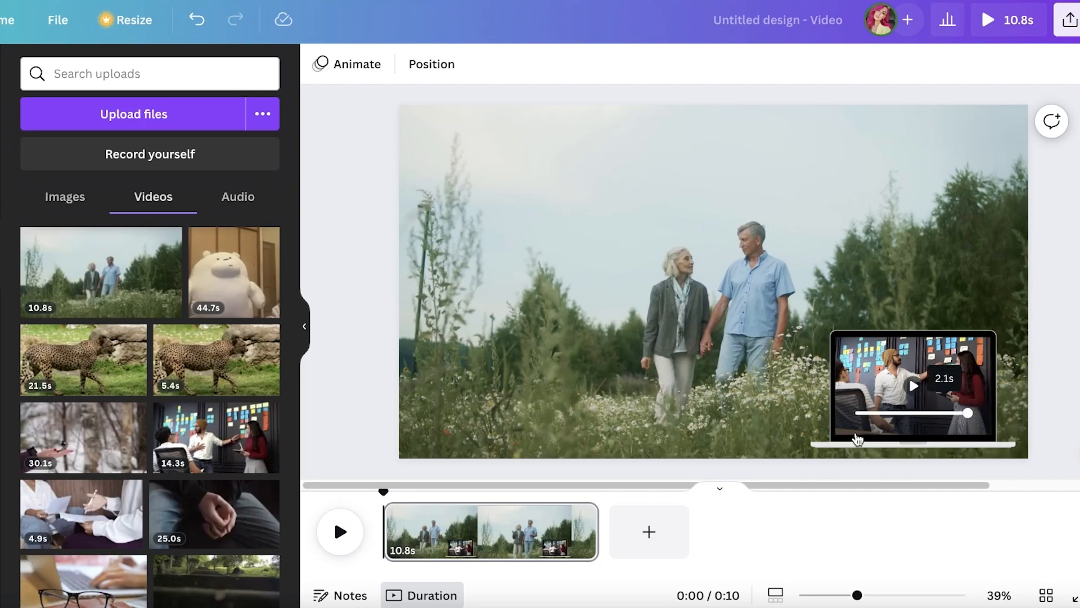
Split the page at about 2.7 s and delete the laptop frame from the second part
left_click_drag(383, 492, 438, 507)
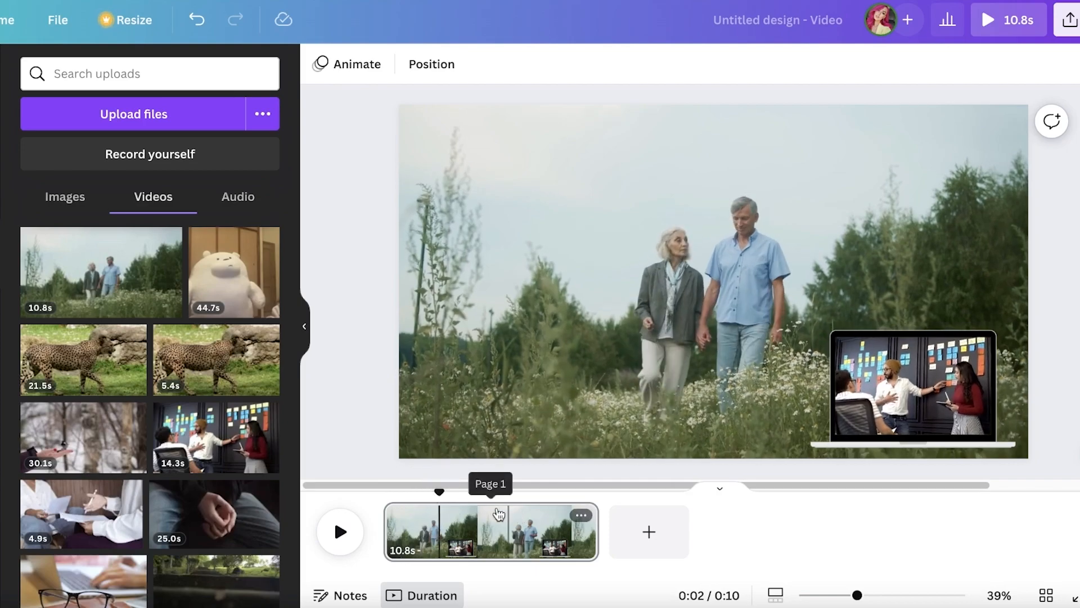
right_click(441, 524)
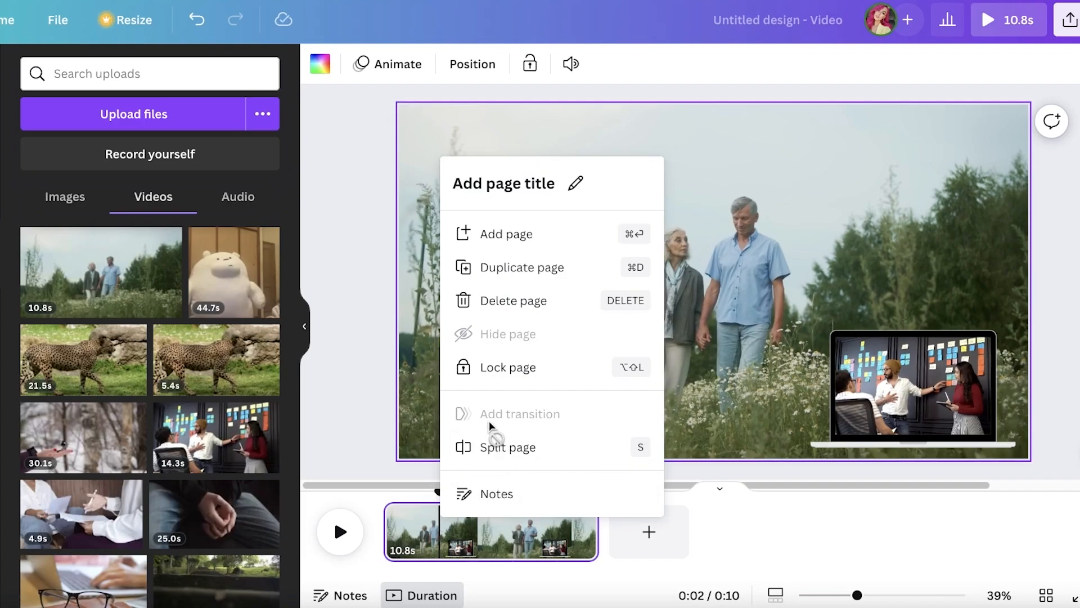
left_click(505, 447)
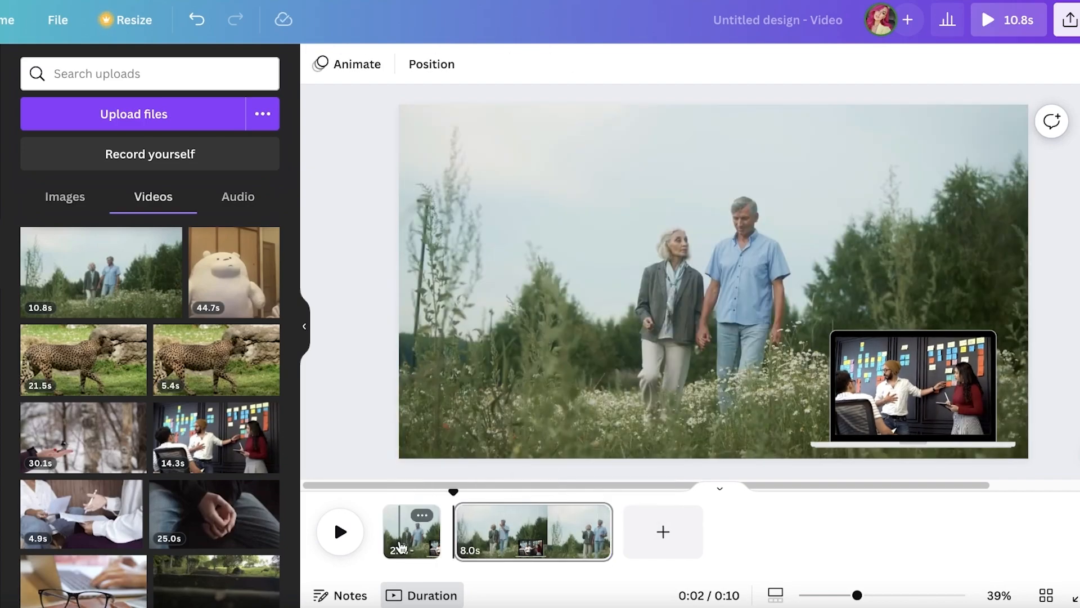
left_click(891, 406)
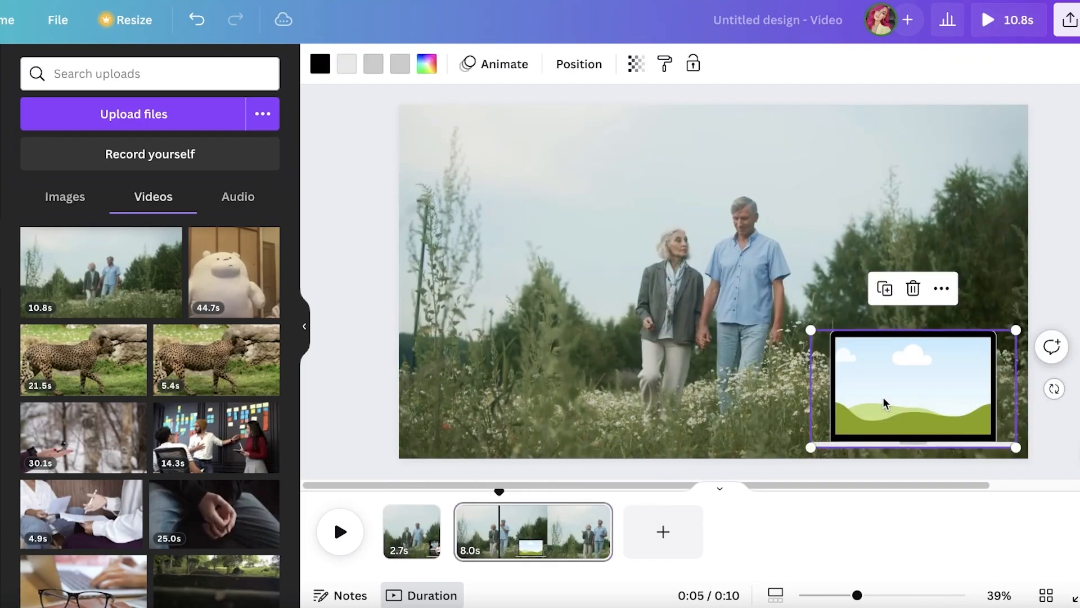
key("Delete")
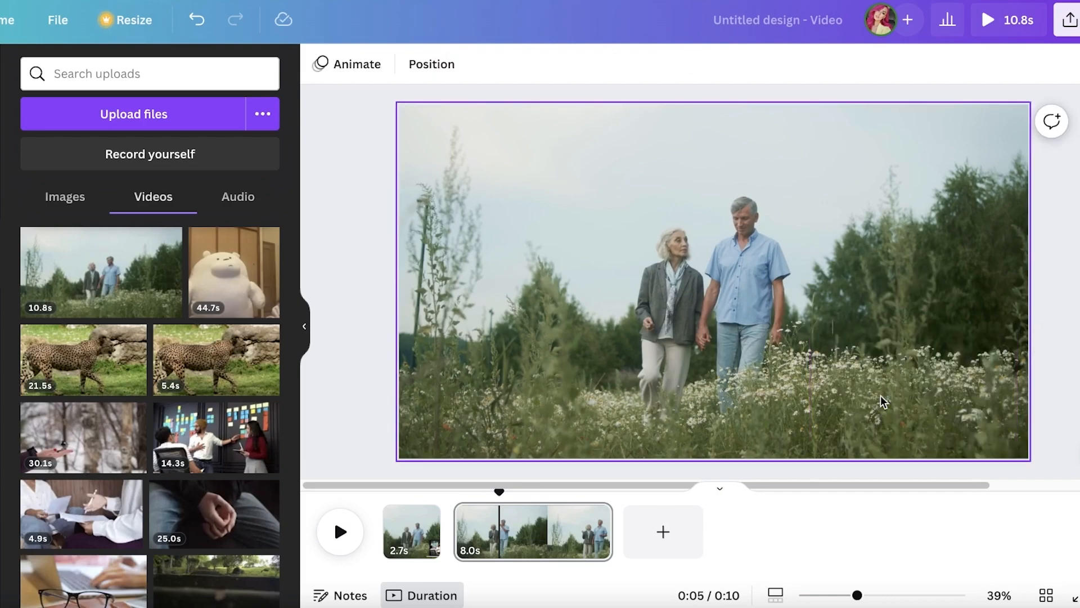
Preview the split design from the start of the first page
left_click(411, 532)
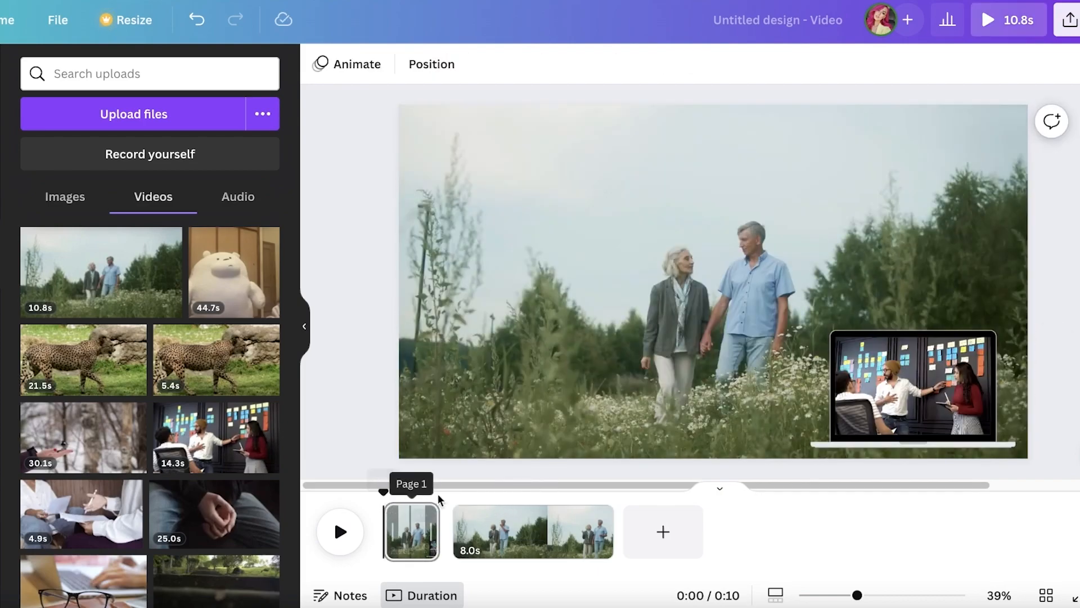
left_click(1019, 25)
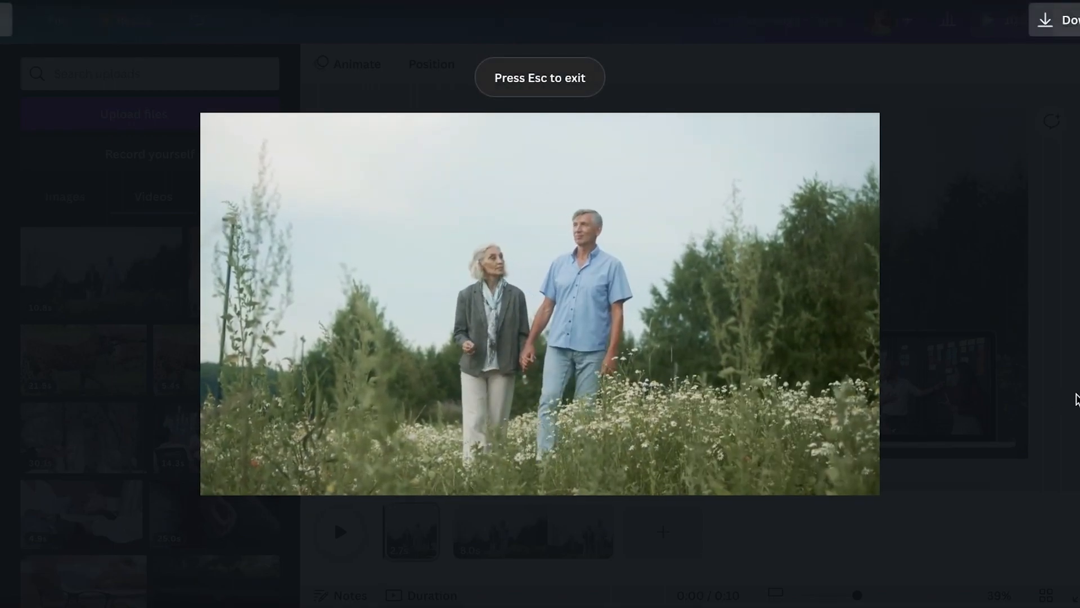
key("Escape")
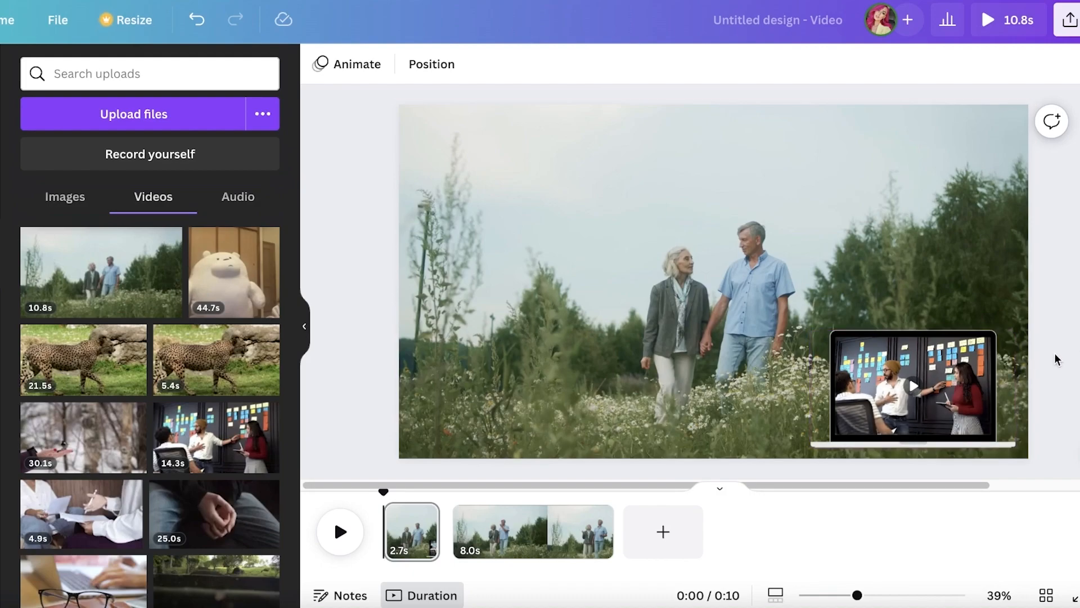
Apply the Fade animation to the laptop frame on both enter and exit, at a reduced speed
left_click(931, 352)
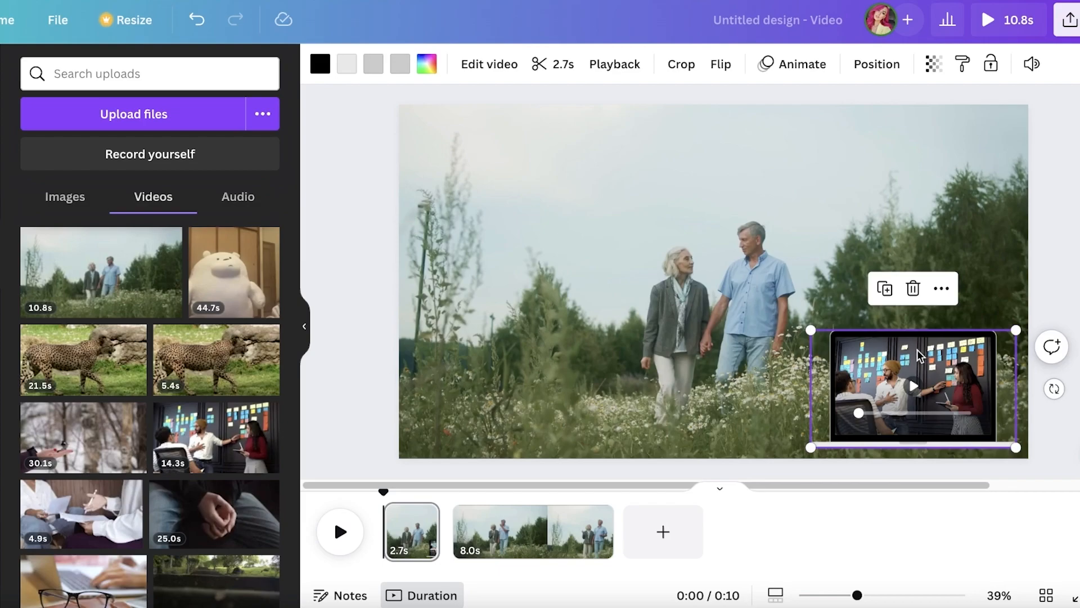
left_click(772, 66)
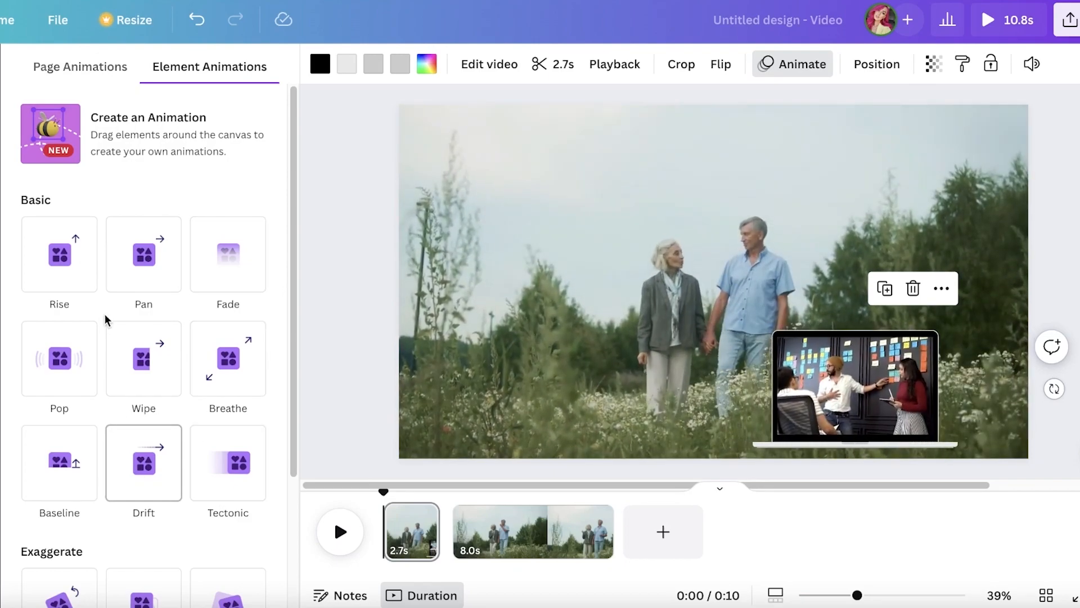
scroll(84, 272, "down", 3)
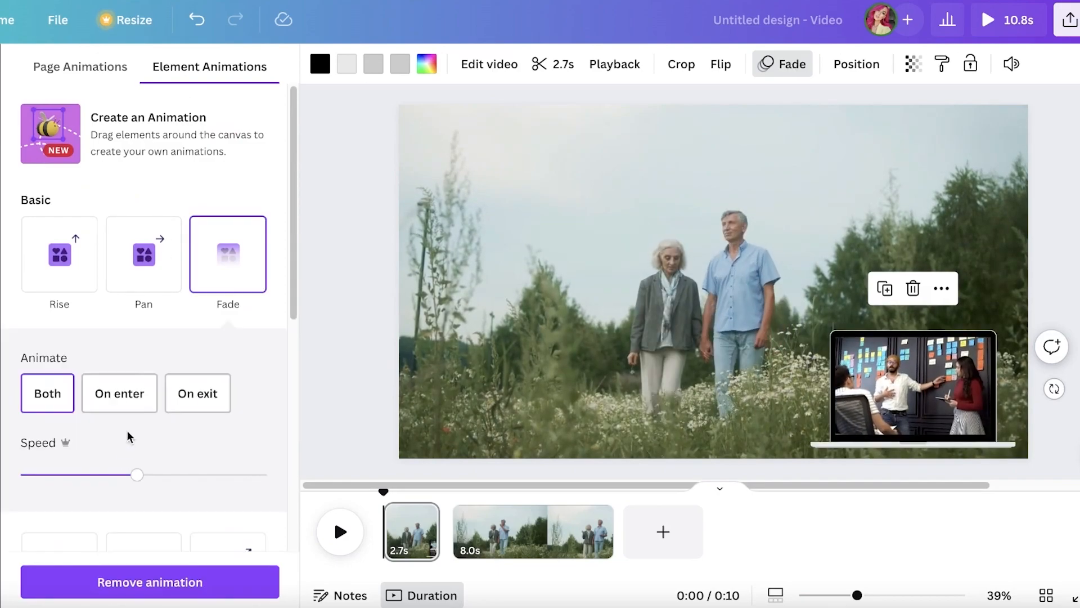
left_click_drag(137, 475, 100, 483)
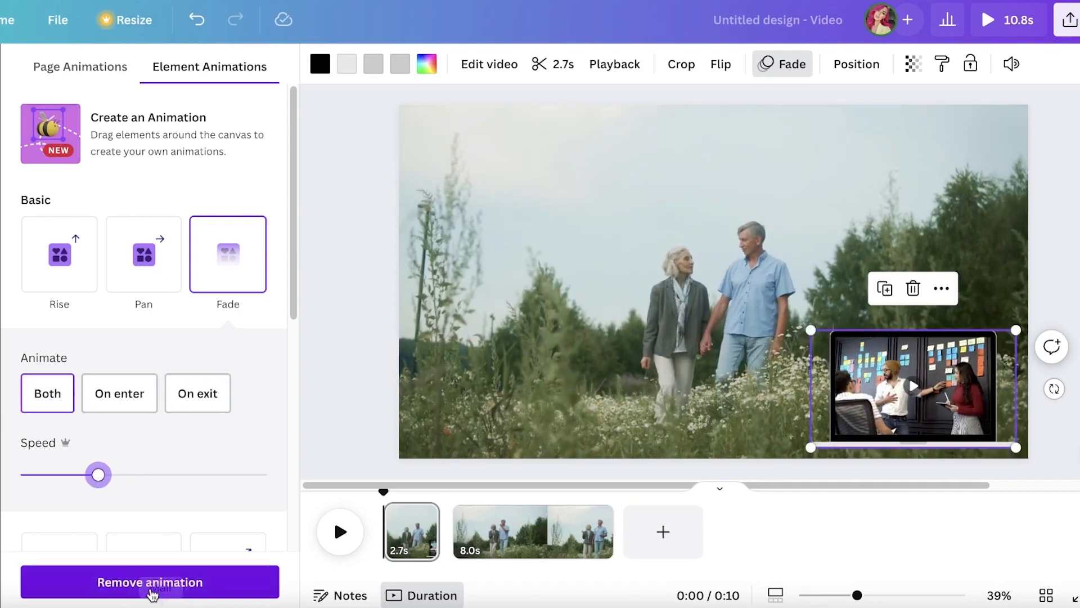
left_click(389, 341)
Preview the laptop frame's Fade animation and deselect the frame
left_click(988, 30)
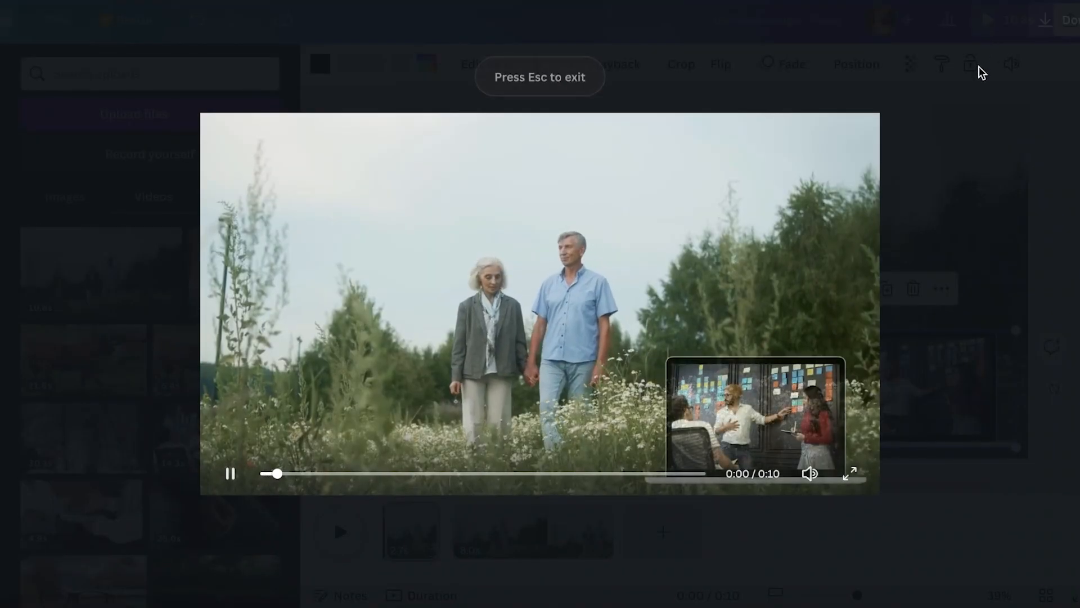
key("Escape")
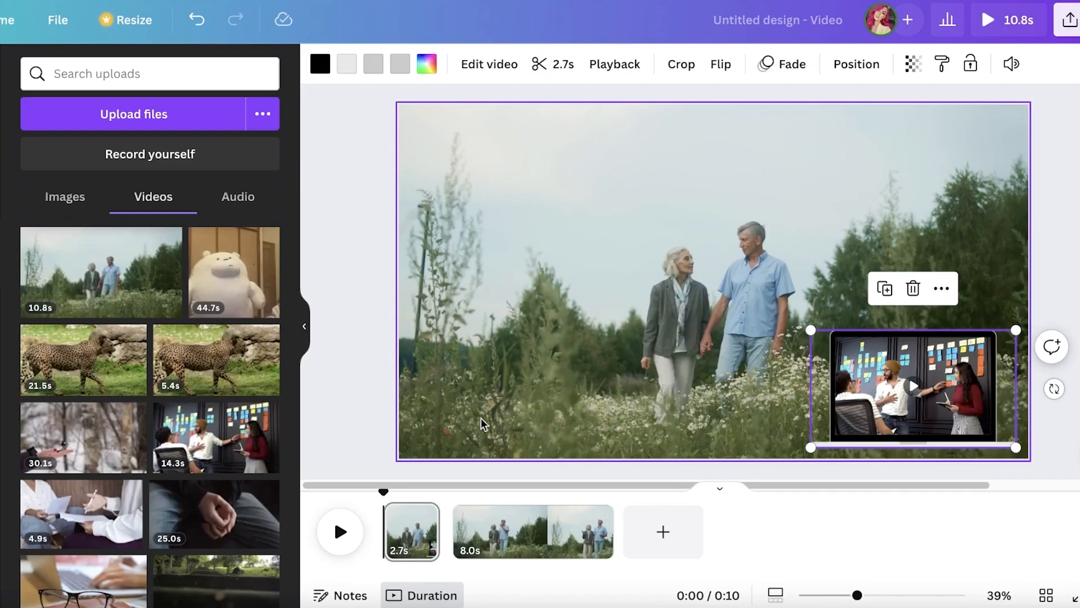
left_click(345, 475)
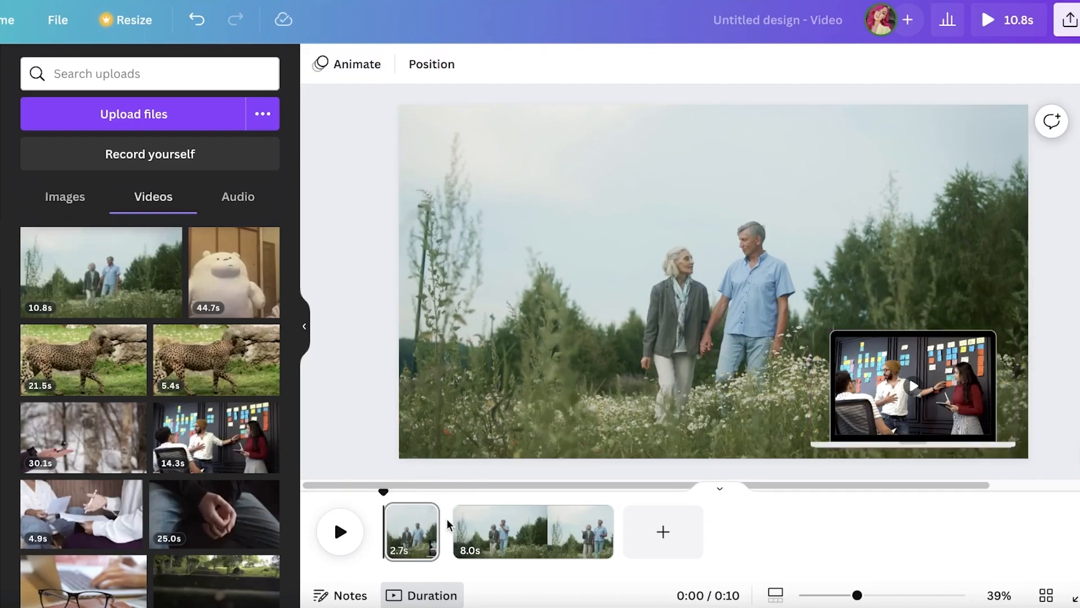
Apply the Sleek page animation to the 2.7 s page and browse the basic page animations
left_click(457, 520)
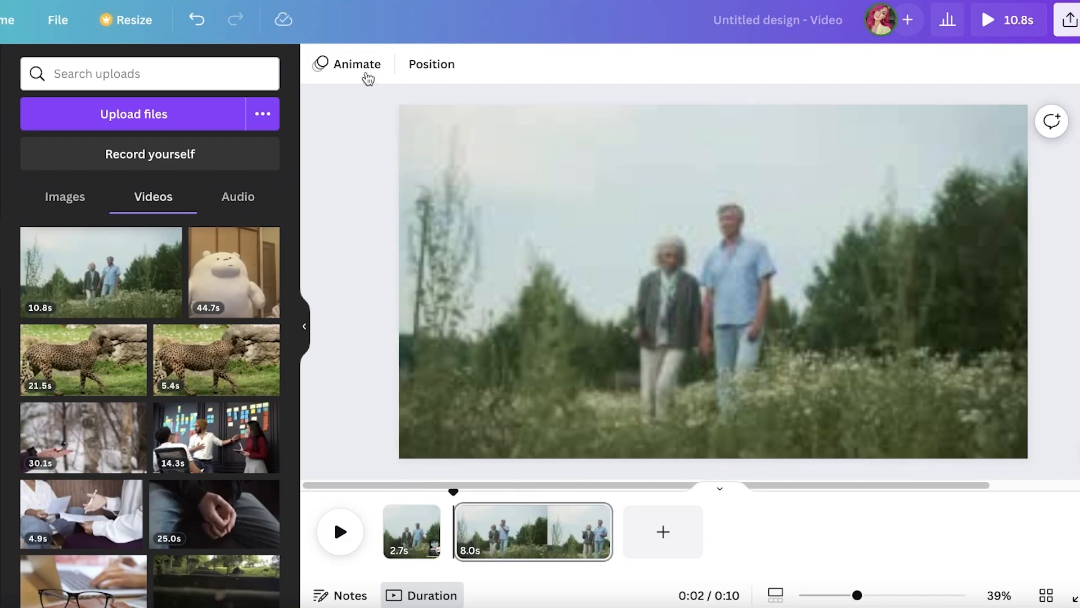
left_click(397, 548)
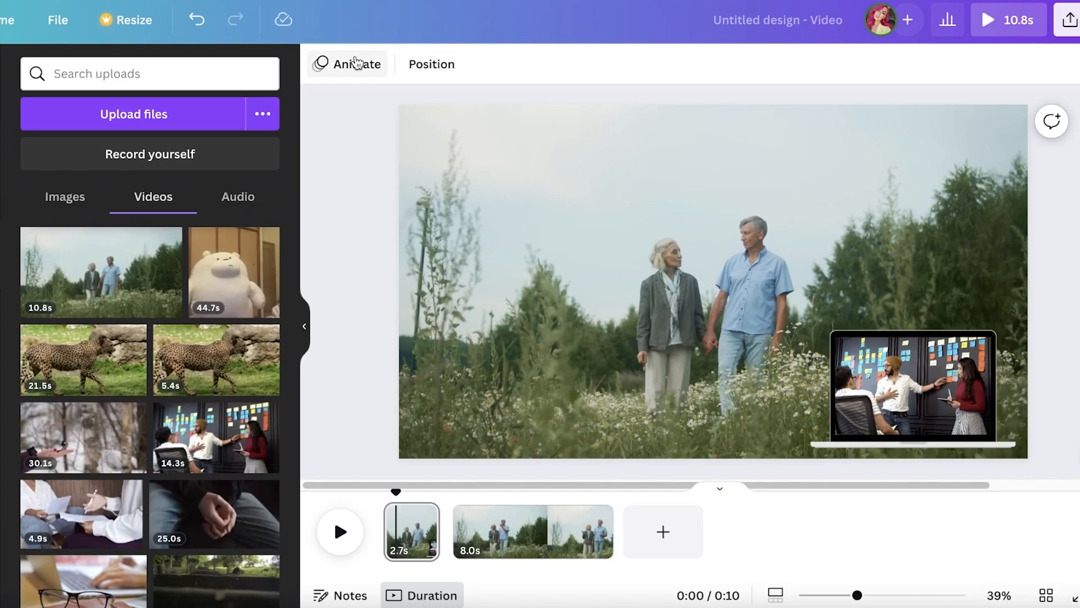
left_click(358, 63)
left_click(134, 137)
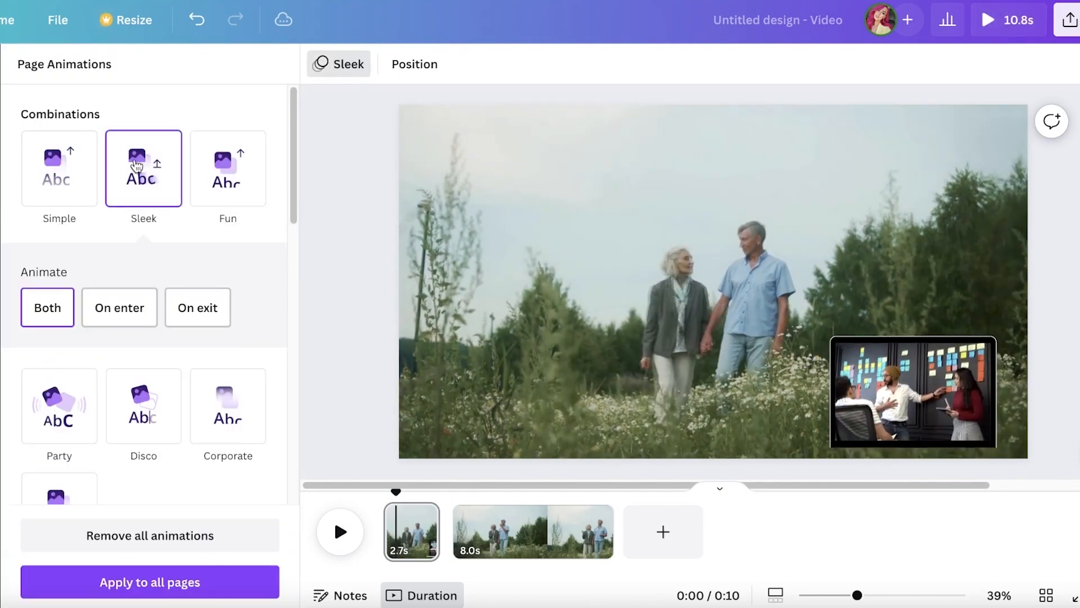
scroll(189, 243, "down", 1)
scroll(180, 253, "down", 7)
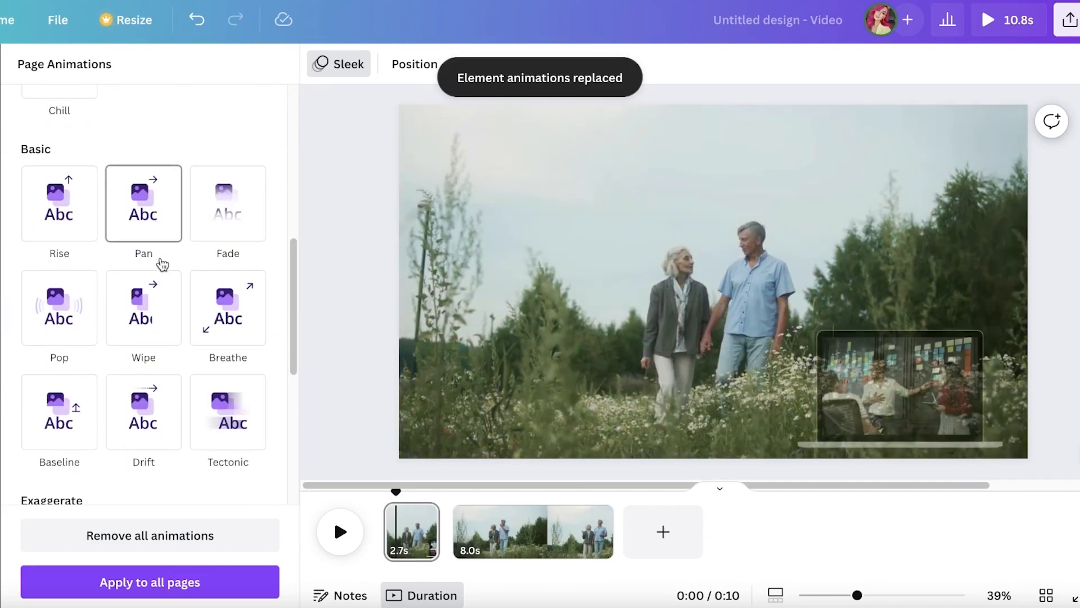
Try the Pan page animation, switch the 2.7 s page to Fade, and close the page animation settings
left_click(139, 186)
left_click(227, 178)
scroll(147, 315, "down", 3)
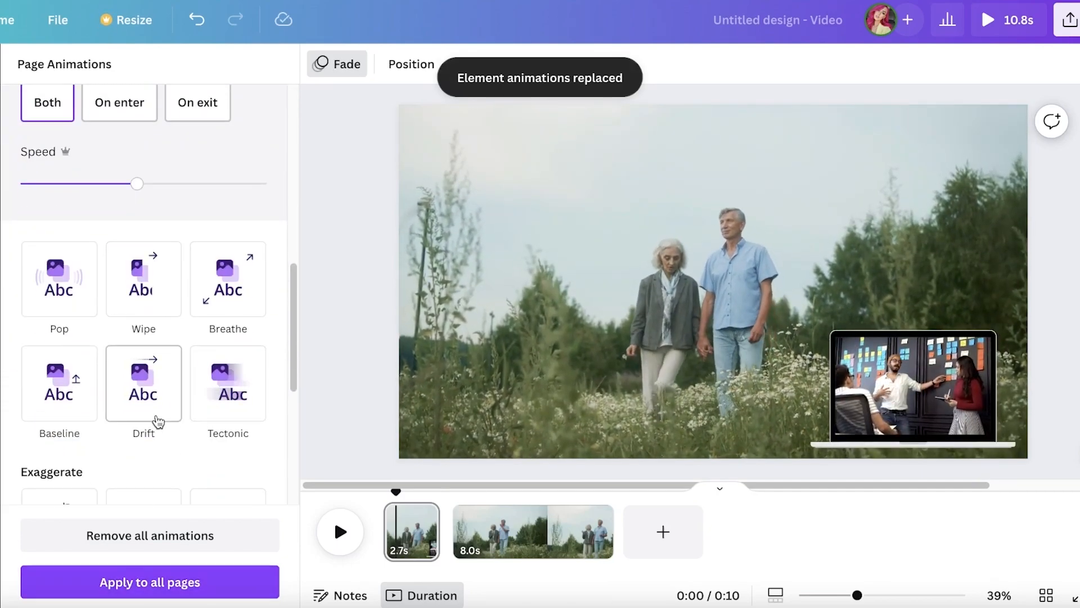
scroll(144, 389, "up", 3)
left_click(135, 583)
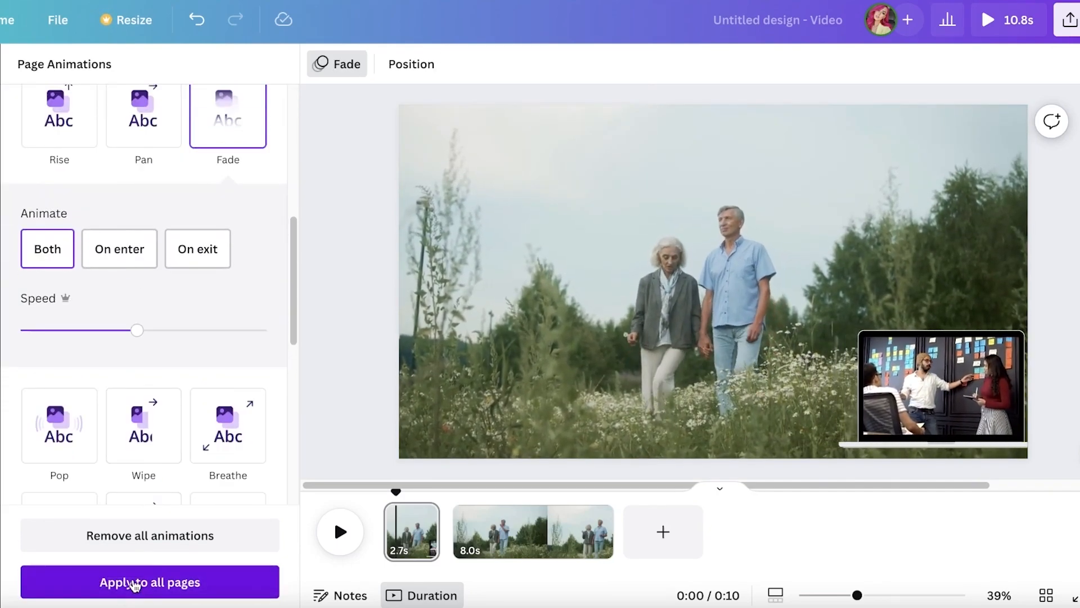
left_click(333, 66)
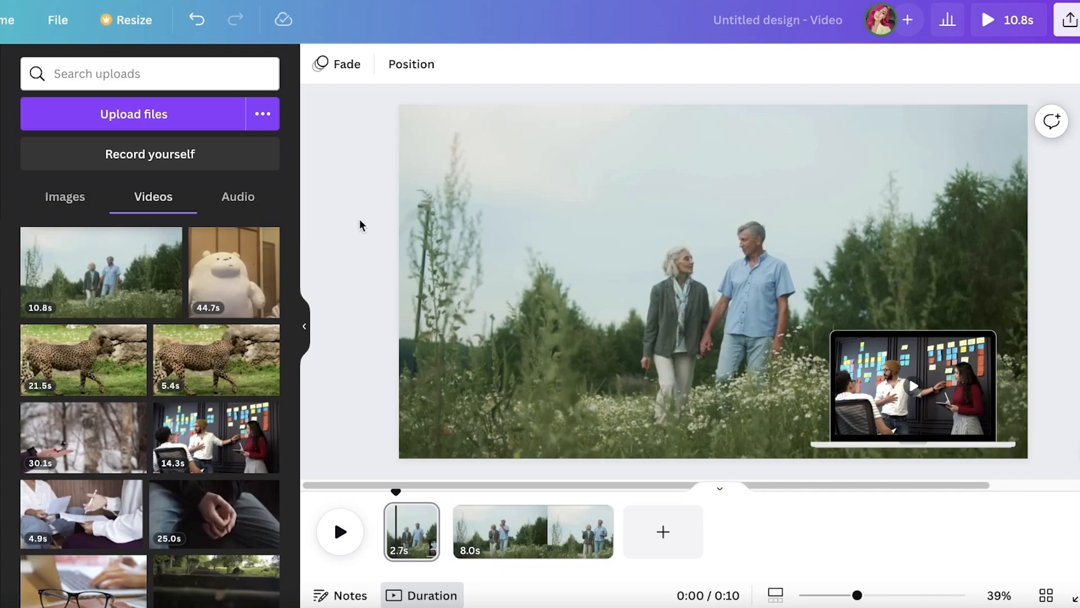
Delete the video inside the laptop frame and the empty laptop frame itself from the 2.7 s page
left_click(863, 412)
key("Delete")
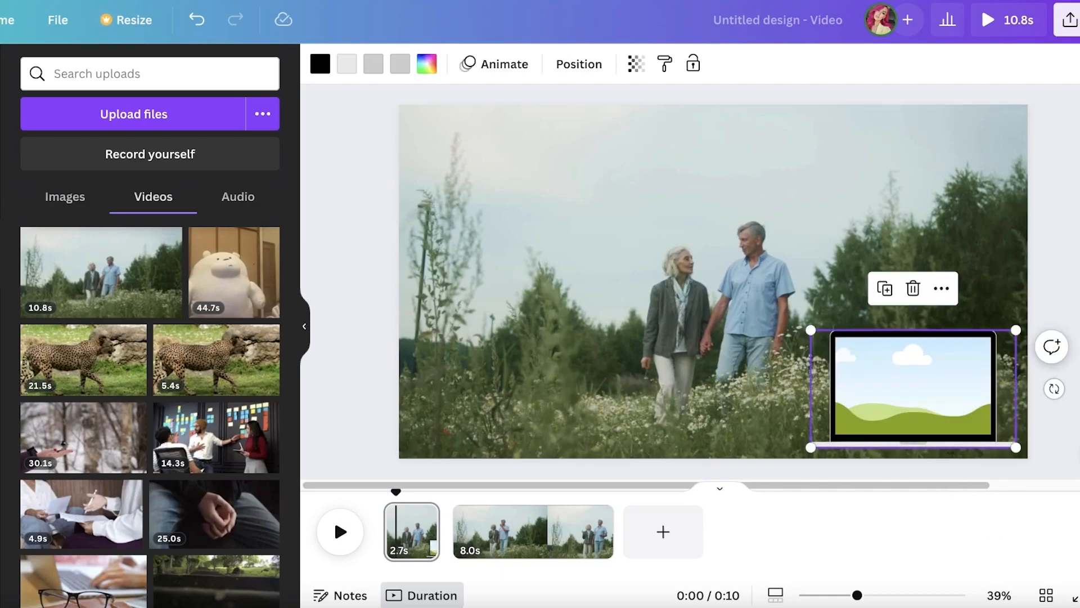
key("Delete")
Search the elements library for "banner" and show all matching graphics
left_click(5, 150)
left_click(28, 145)
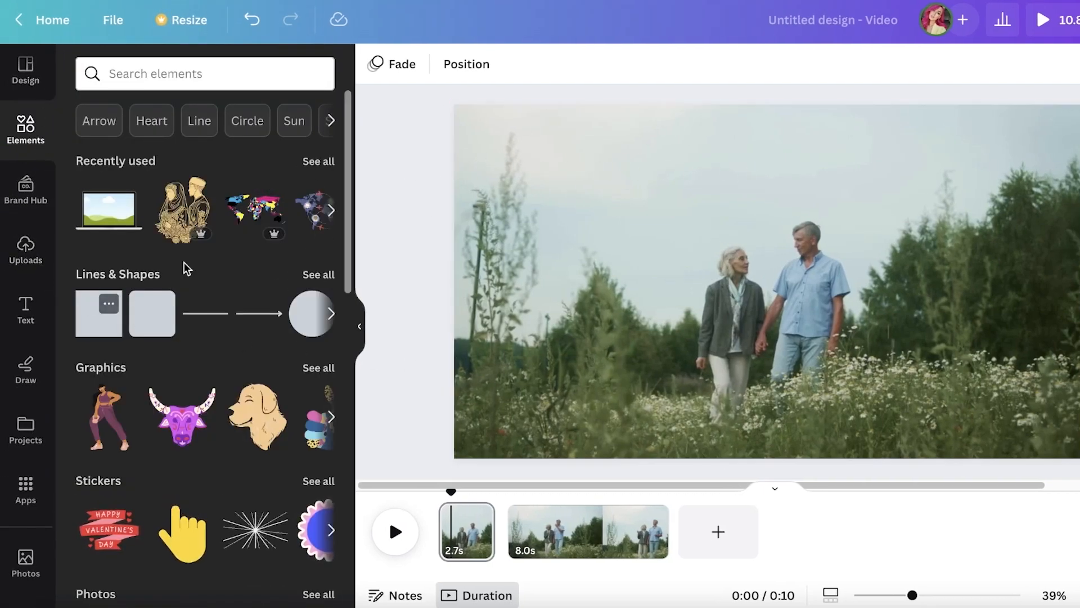
left_click(295, 78)
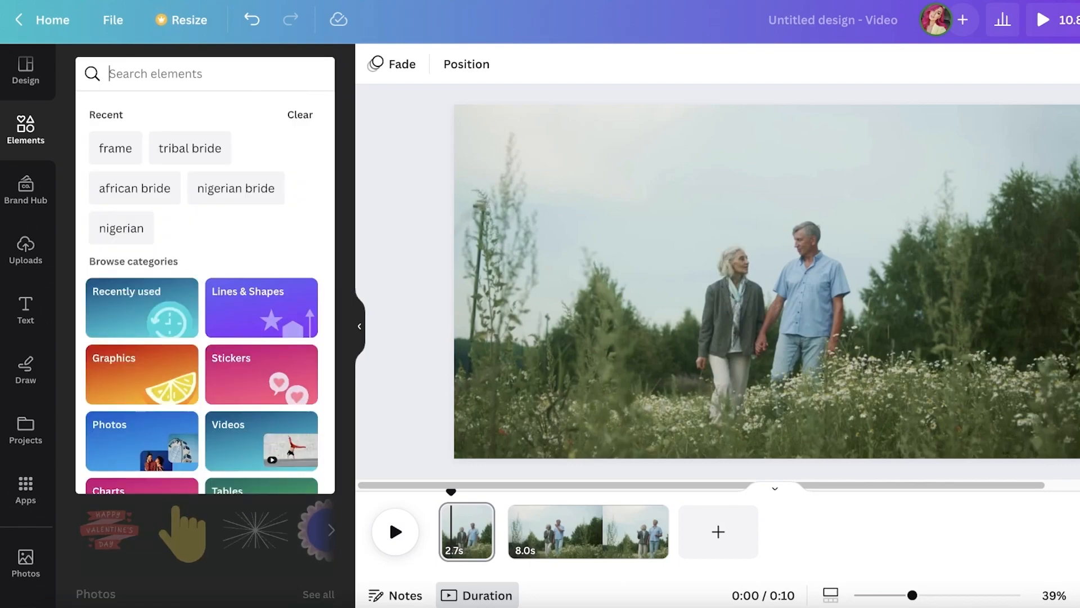
type("banner")
key("Return")
left_click(308, 296)
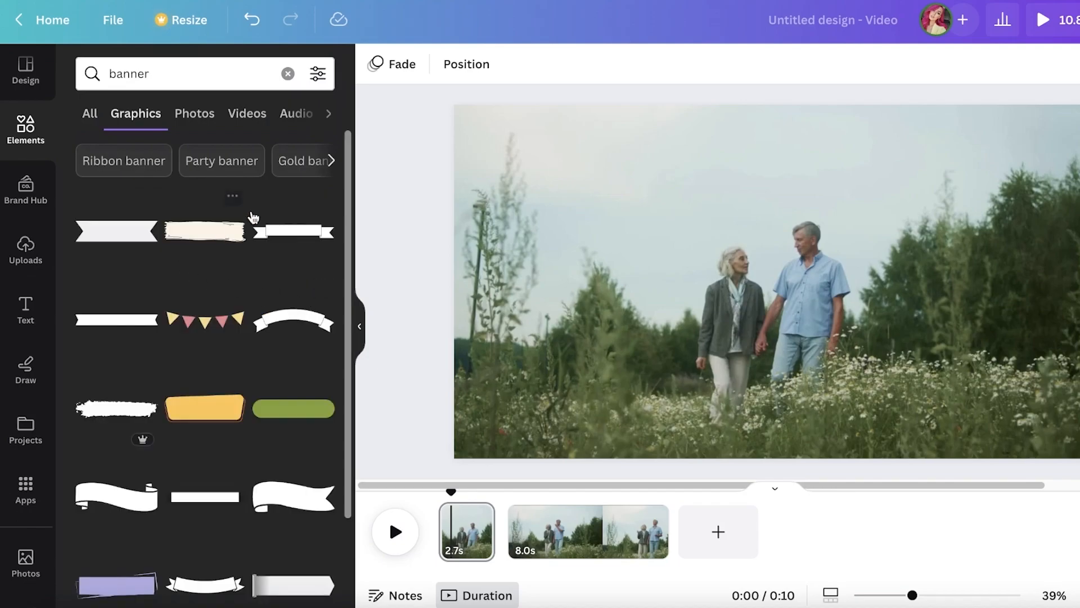
Add the wavy ribbon banner to the 2.7 s page, place it near the bottom centre, and colour it white
scroll(230, 221, "down", 3)
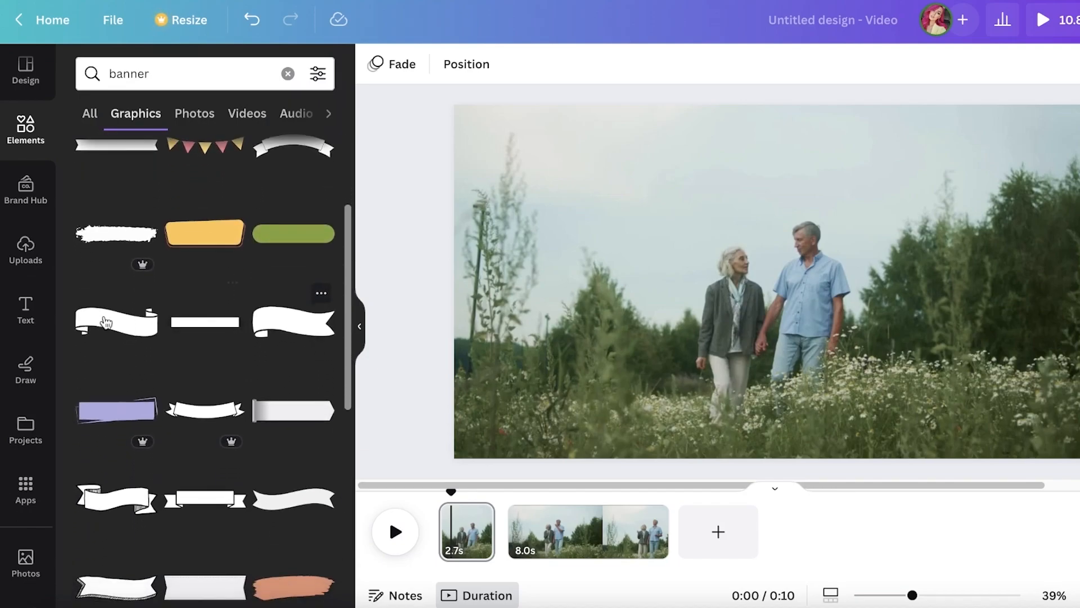
left_click(127, 324)
left_click_drag(832, 294, 841, 423)
left_click(376, 72)
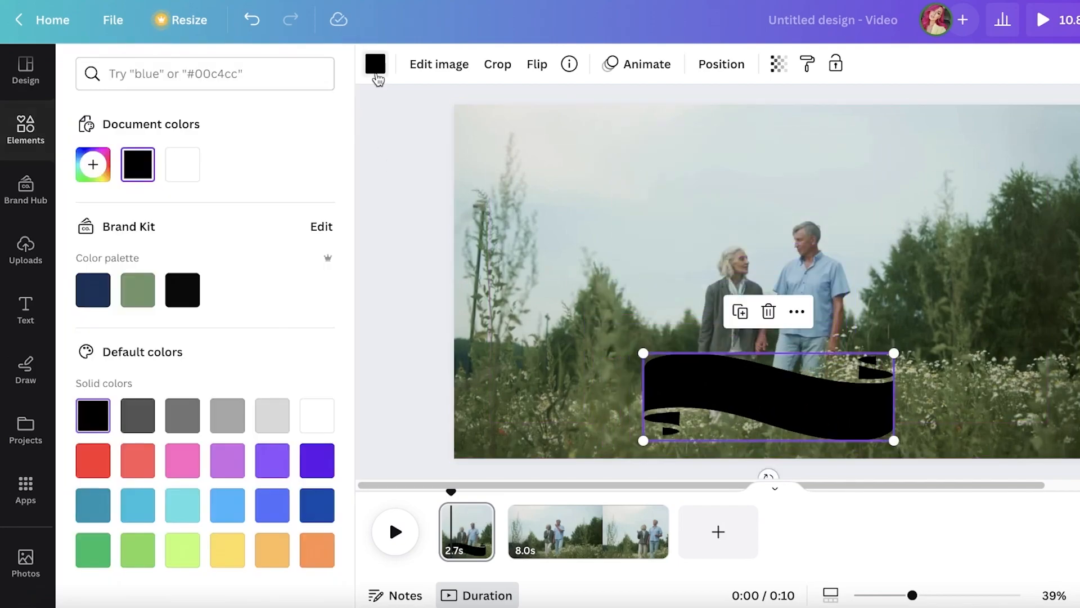
left_click(193, 176)
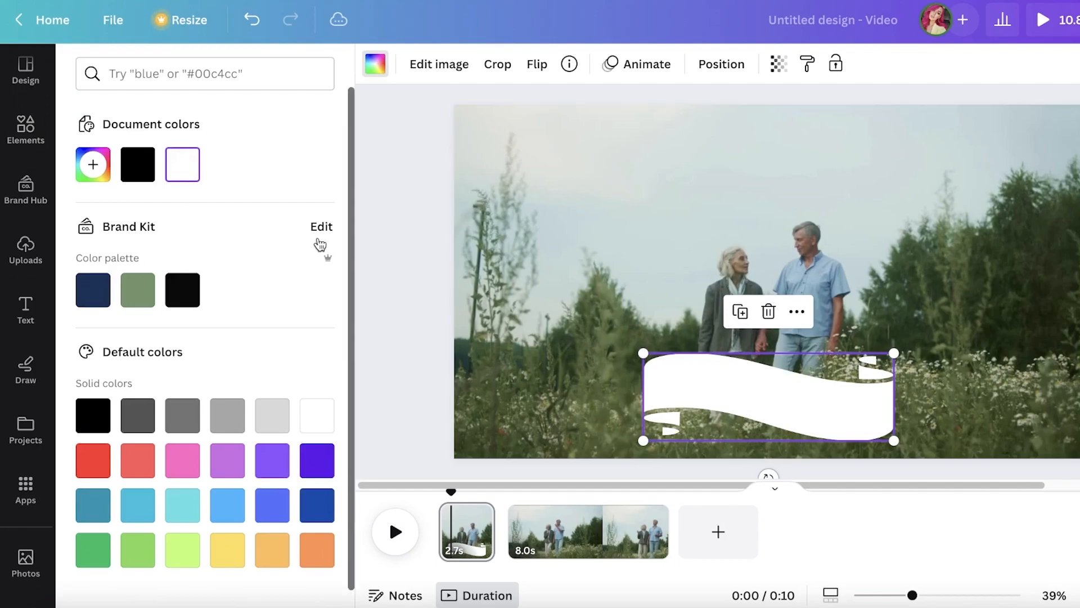
Scrub across the boundary between the two pages and delete the 2.7 s first page
left_click(461, 495)
left_click_drag(460, 495, 517, 508)
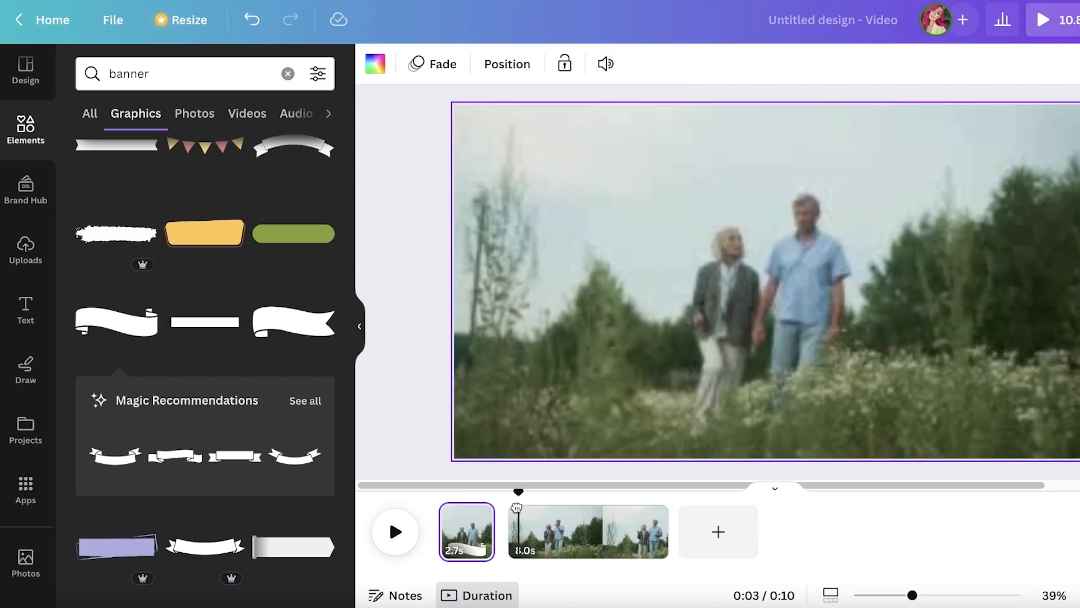
left_click(481, 526)
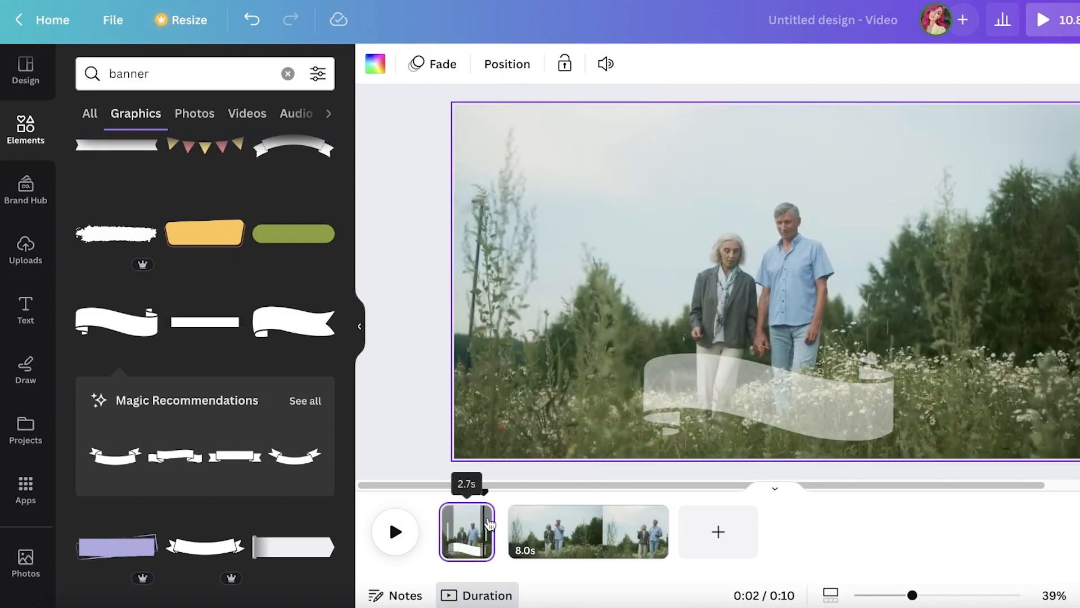
right_click(479, 526)
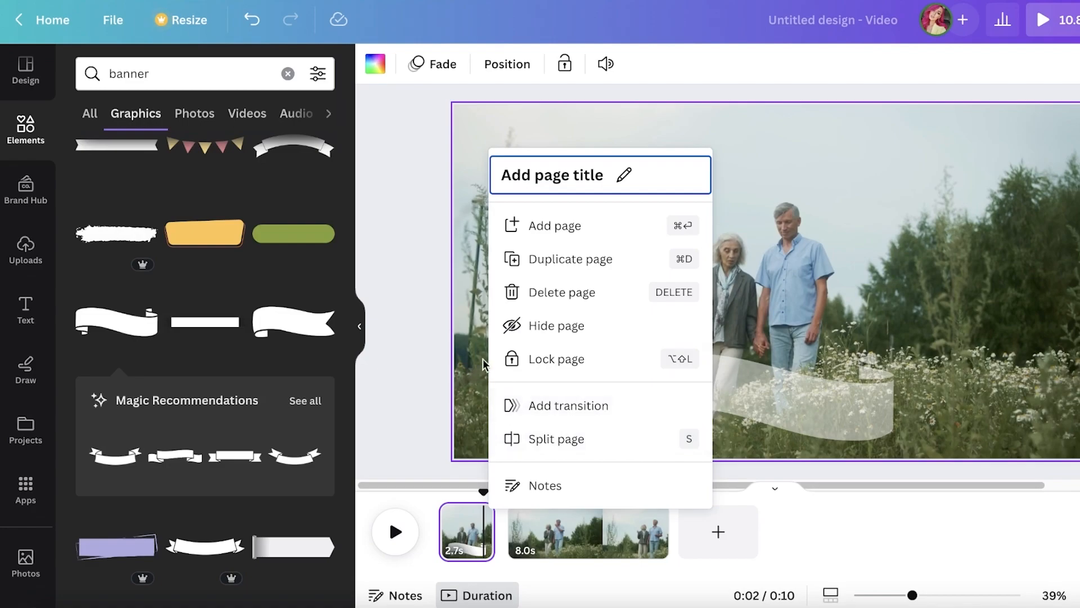
left_click(560, 305)
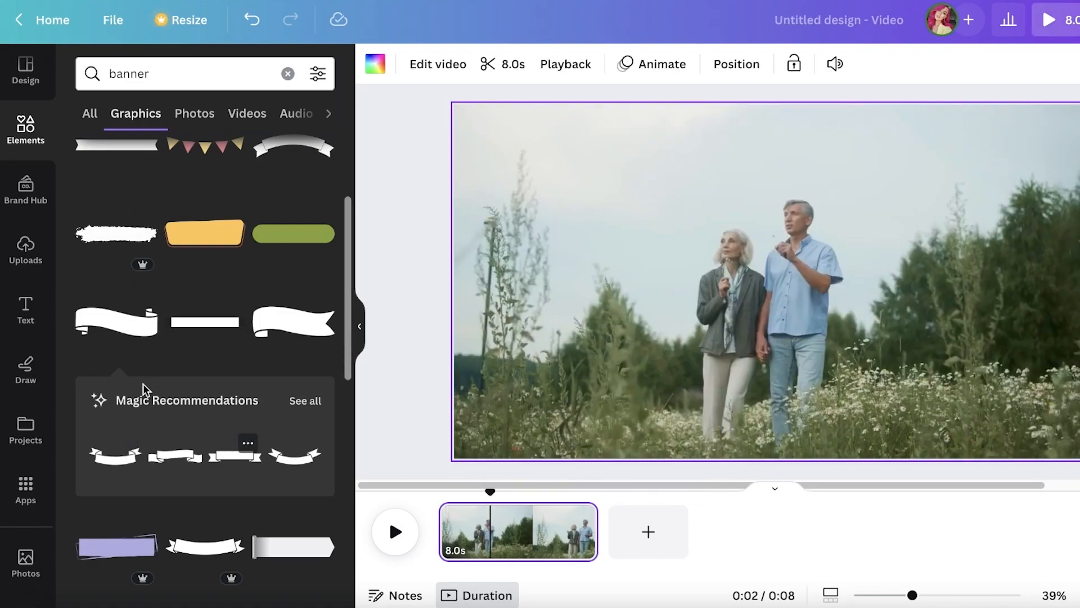
Add a wavy ribbon banner to the 8.0 s page, centre it horizontally near the bottom at Y 751.7 px, and colour it white
left_click(175, 454)
left_click_drag(767, 289, 757, 390)
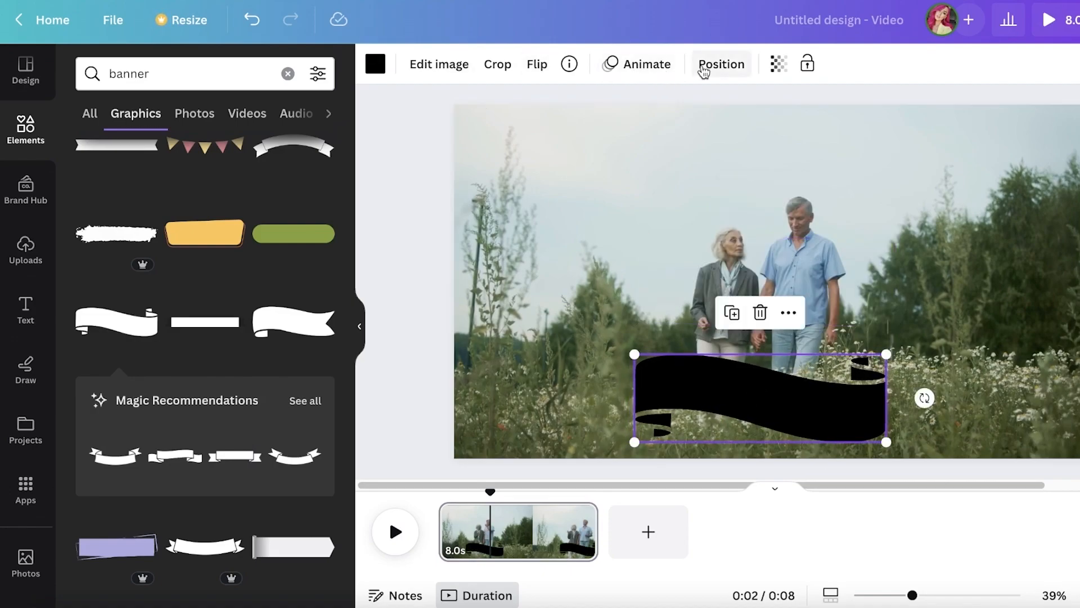
left_click(726, 72)
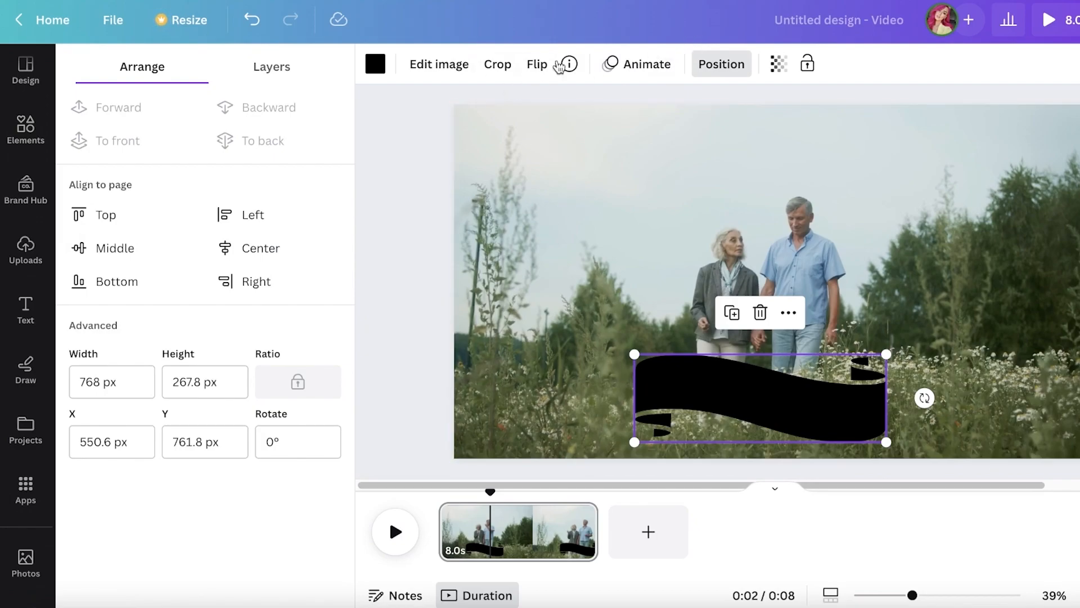
mouse_move(743, 388)
left_mouse_down()
mouse_move(764, 381)
mouse_move(751, 385)
left_mouse_up()
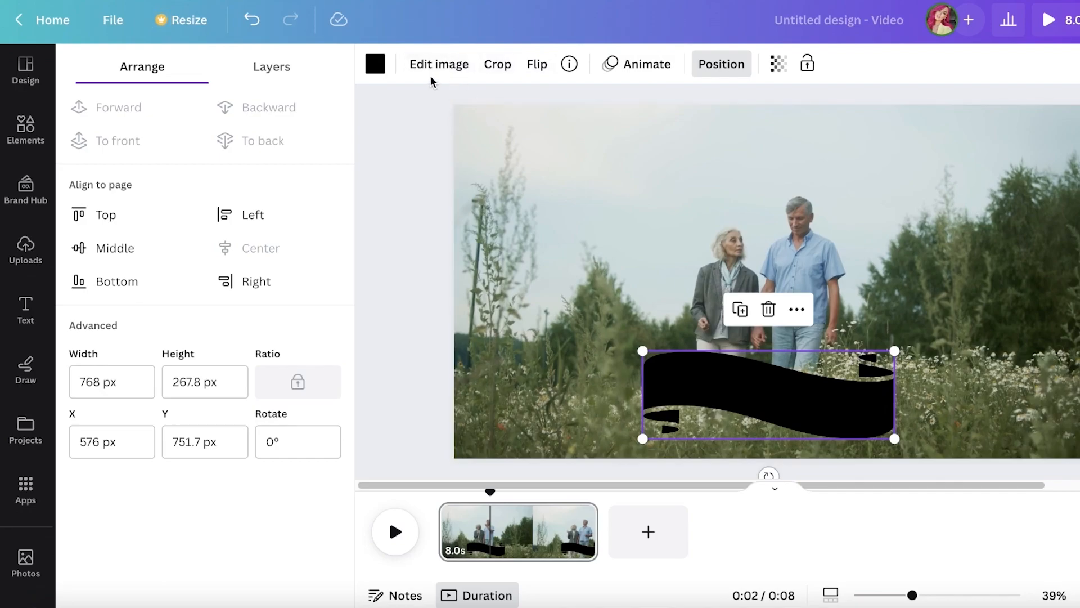
left_click(369, 66)
left_click(181, 164)
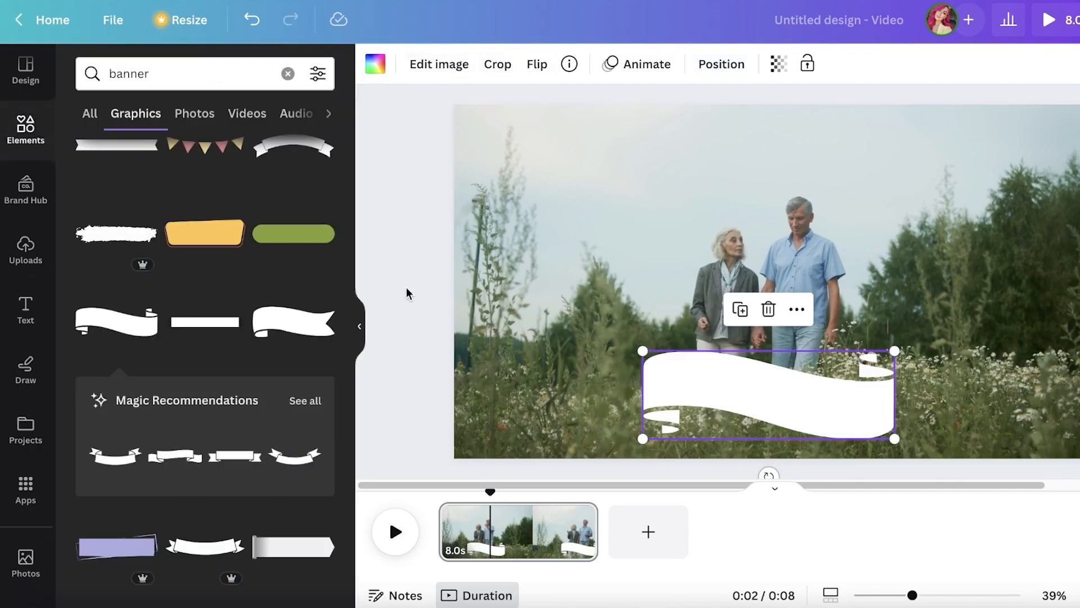
Browse the text styles and font combinations and add a default heading to the page
left_click(26, 296)
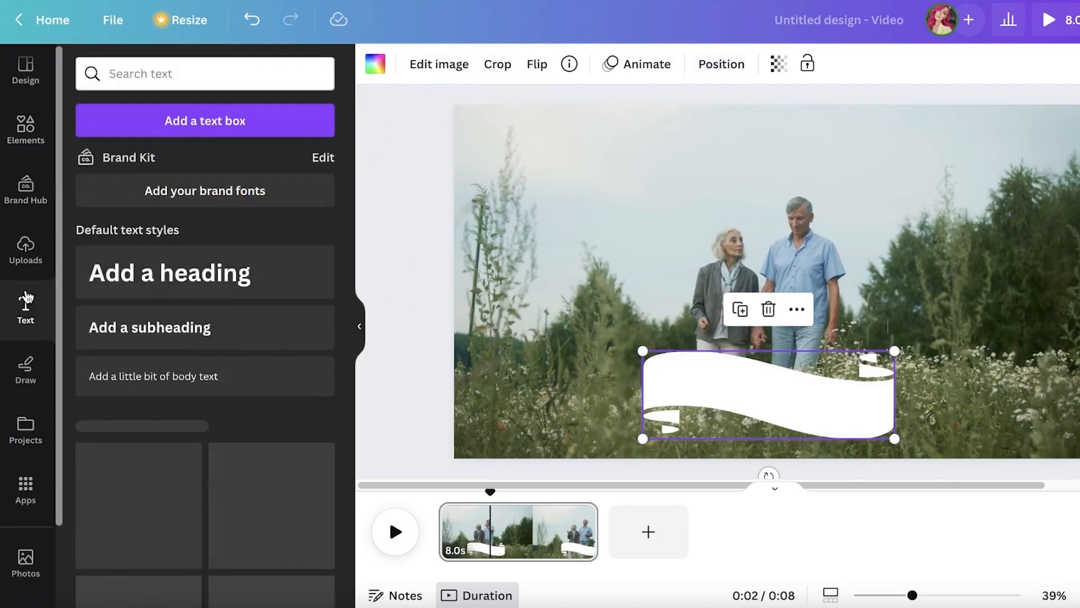
scroll(63, 379, "down", 2)
scroll(228, 429, "down", 1)
scroll(228, 429, "down", 15)
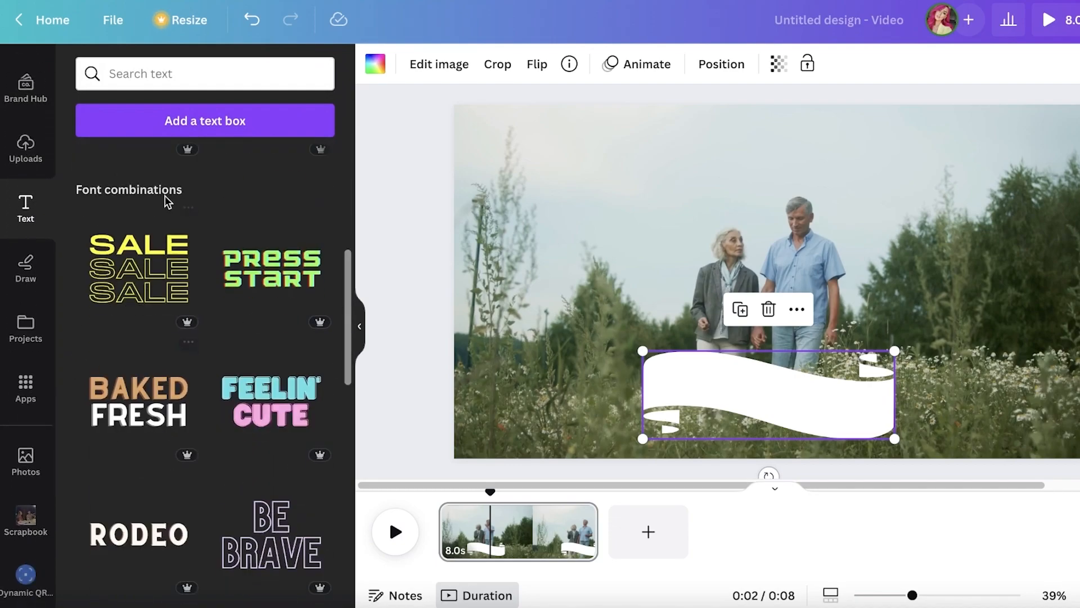
scroll(240, 317, "up", 15)
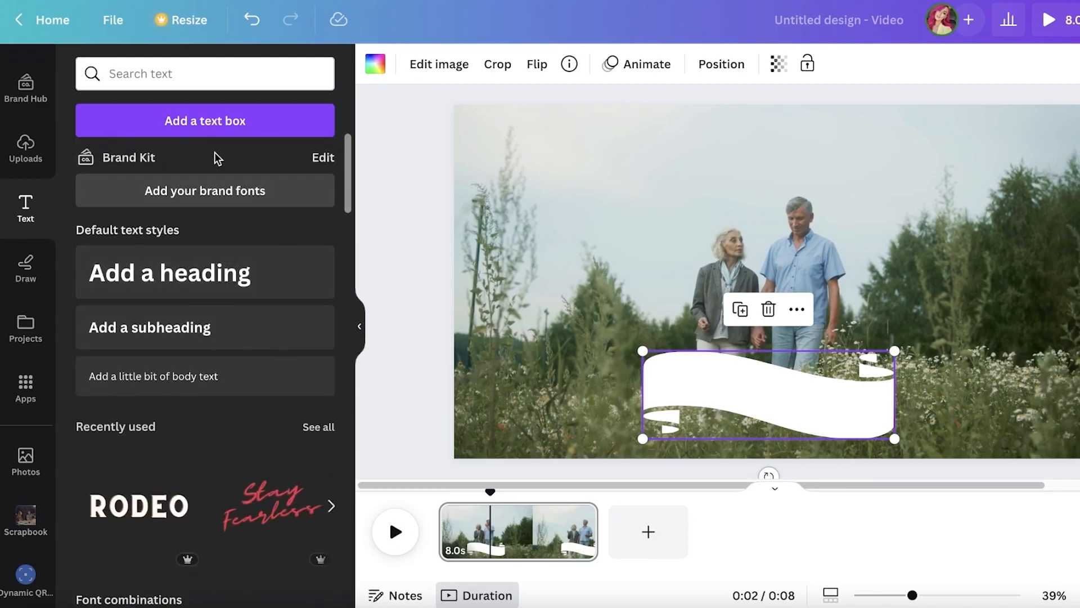
left_click(165, 291)
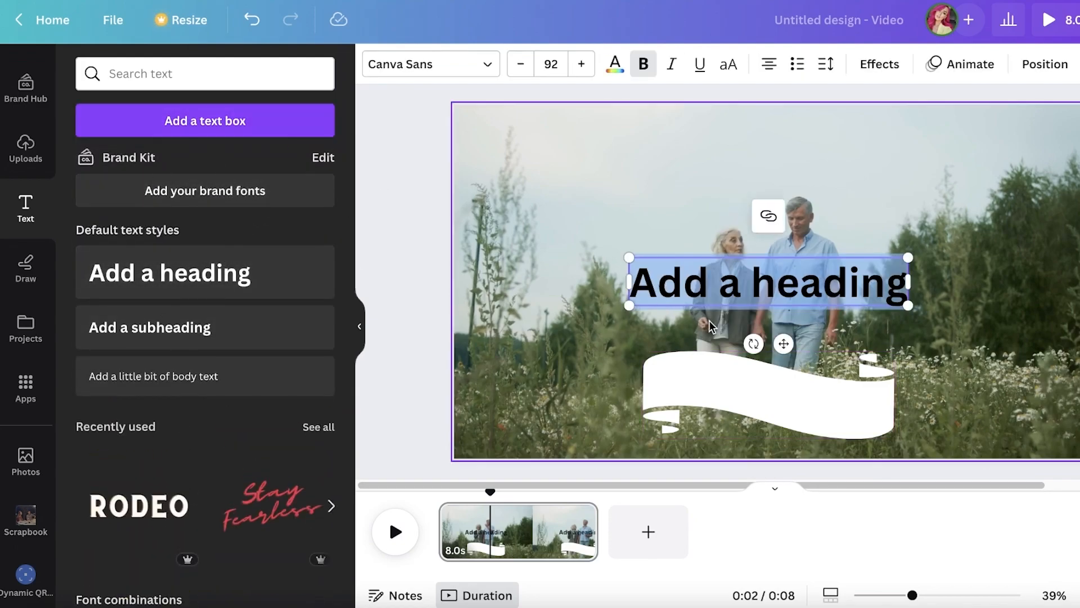
Try other fonts on the heading, set it to Emitha, and replace its text with "A Story of Love"
left_click(467, 73)
scroll(203, 378, "down", 15)
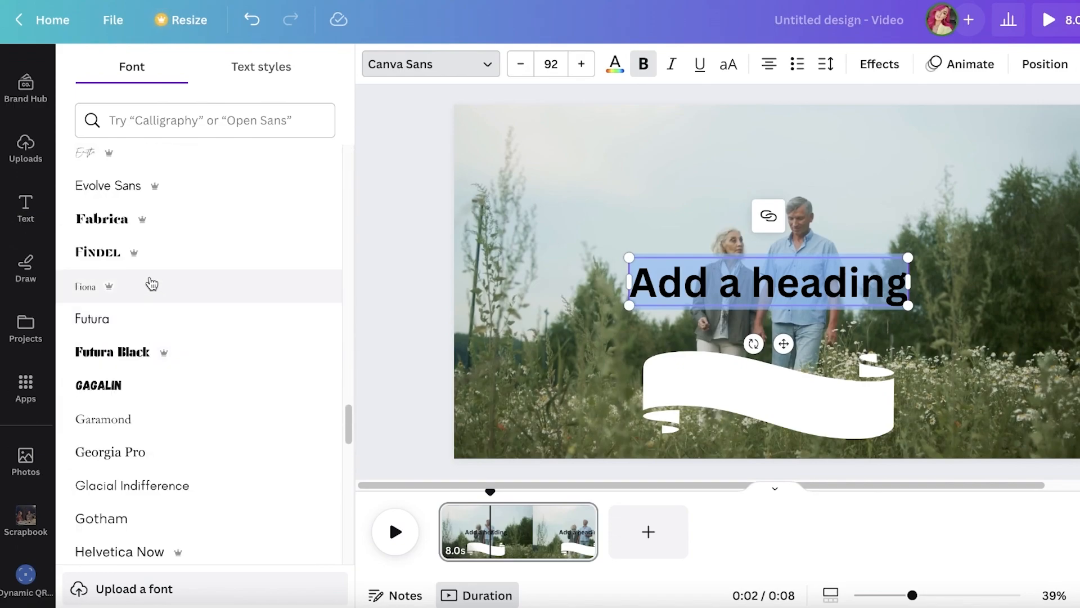
left_click(149, 284)
left_click(149, 253)
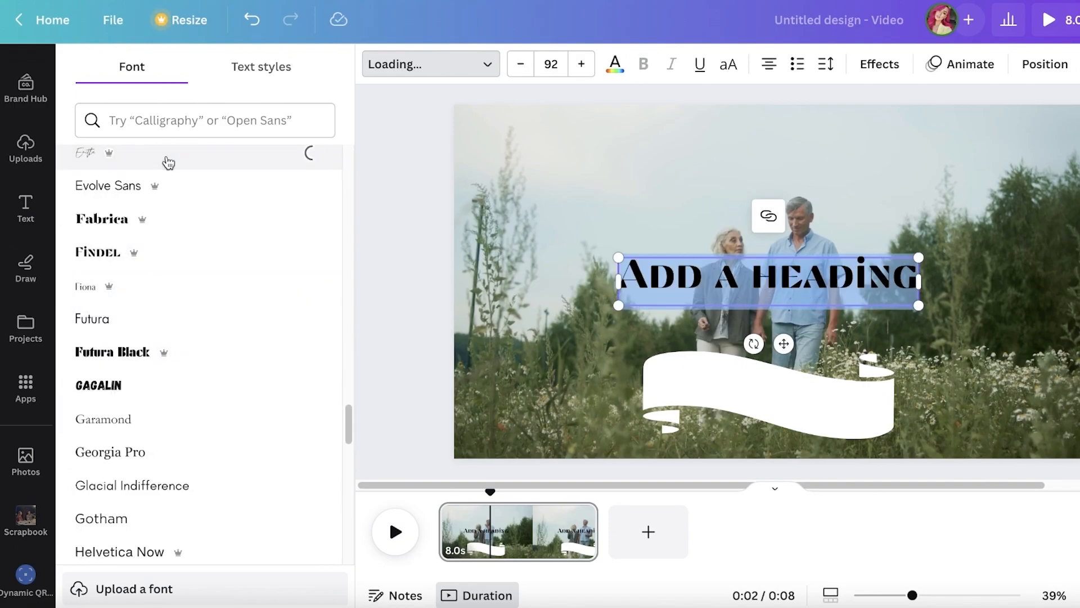
left_click(113, 154)
type("A Story of Love")
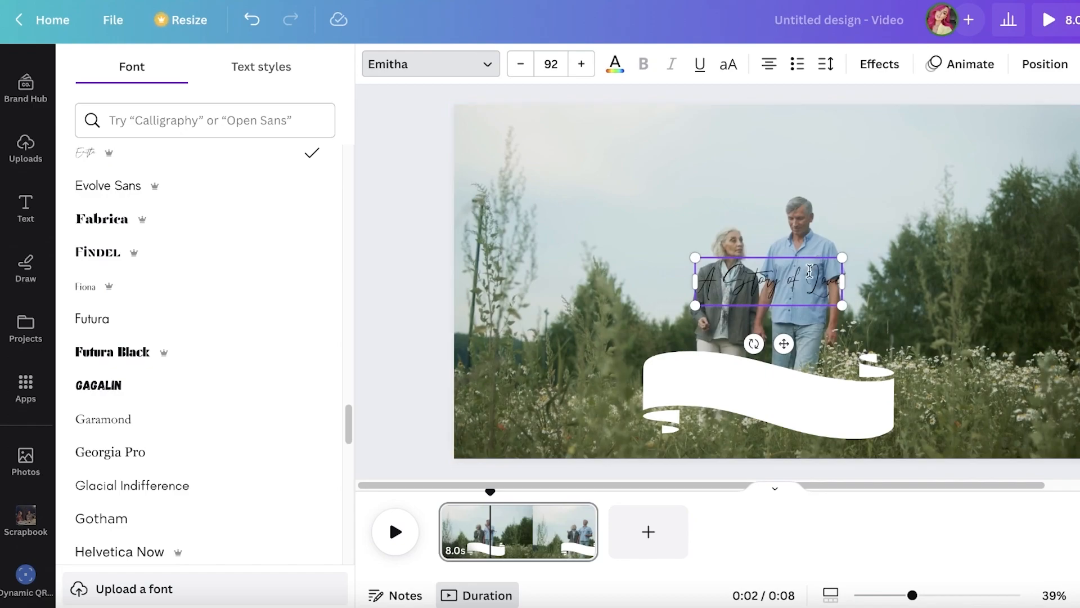
Move the "A Story of Love" text onto the white banner and reduce its font size to 80
left_click_drag(786, 344, 774, 460)
left_click(1015, 299)
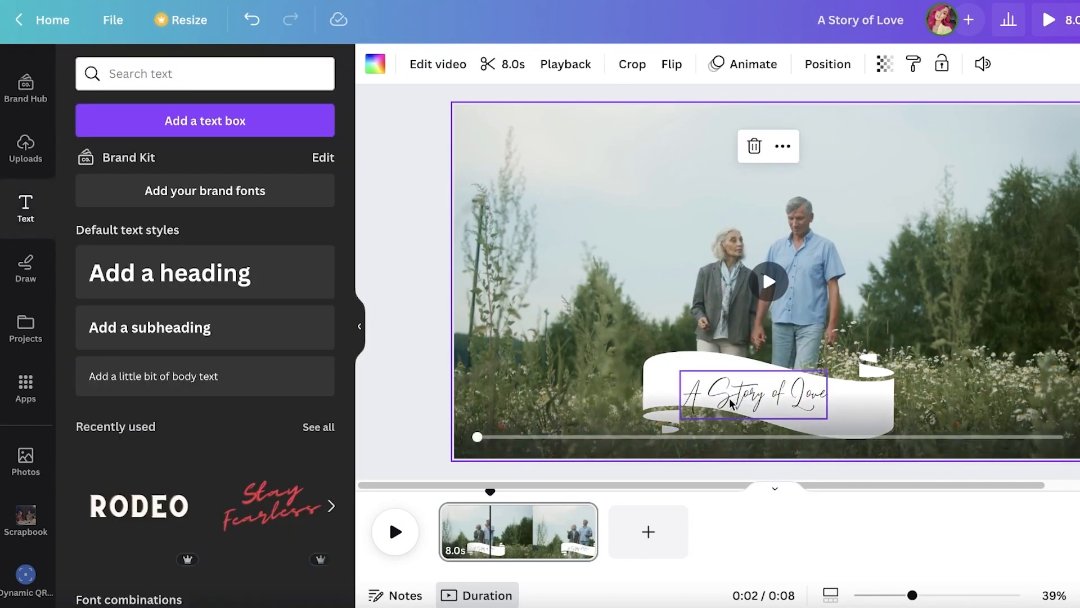
left_click(735, 401)
left_click(523, 66)
left_click(523, 66)
left_click(524, 66)
left_click(523, 66)
left_click(524, 67)
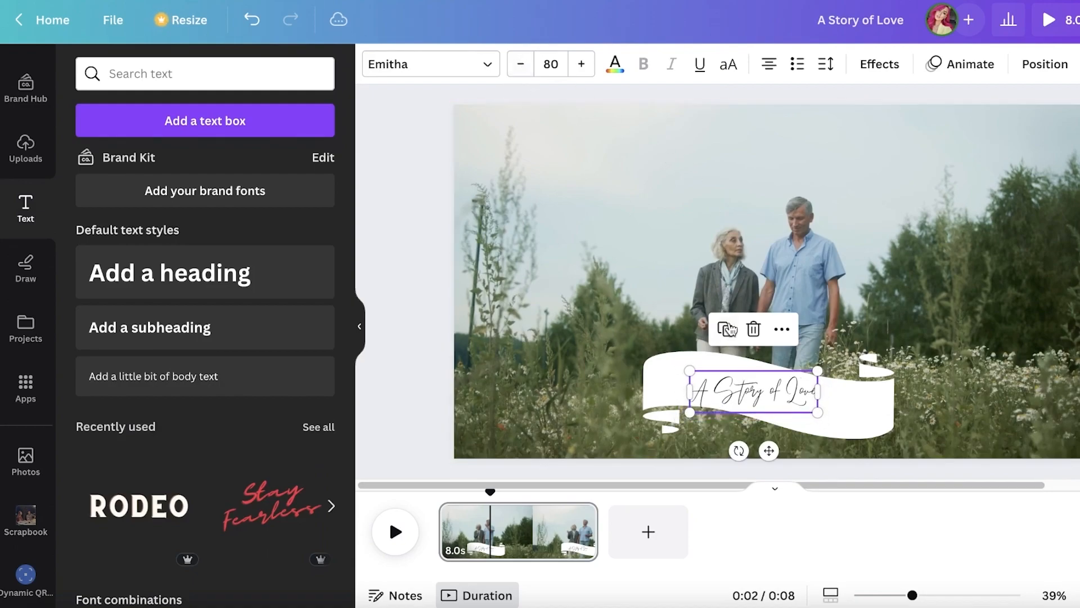
Rotate the text slightly clockwise to follow the banner's slope, centre it on the banner, and deselect it
left_click_drag(732, 451, 721, 452)
left_click_drag(759, 392, 769, 392)
key("Escape")
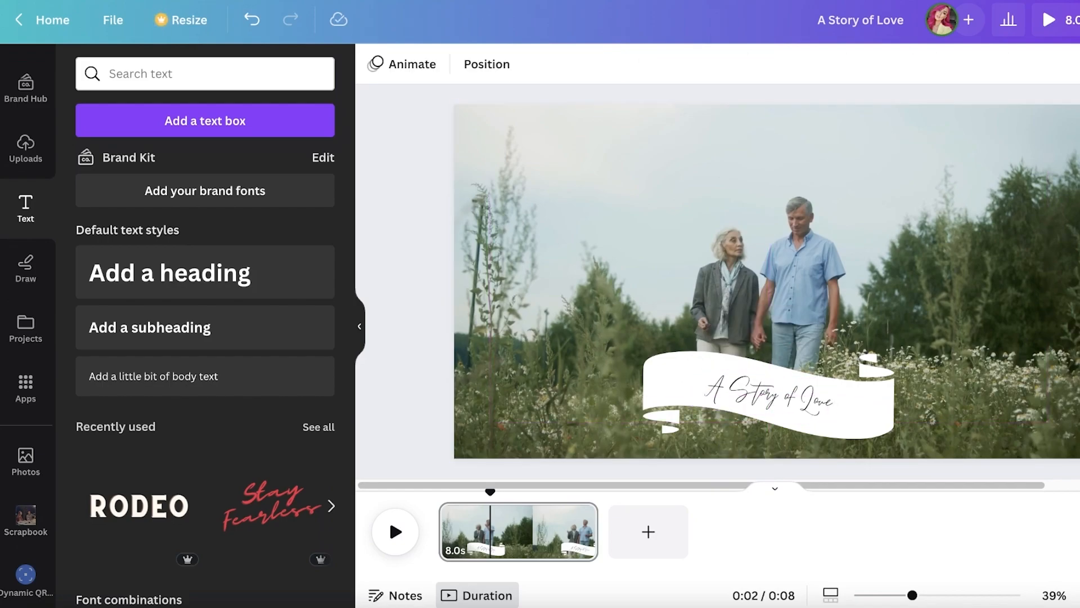
Scrub the 8.0 s page from its start and leave the playhead at about 0:03
left_click_drag(500, 525, 438, 520)
left_click_drag(451, 494, 505, 498)
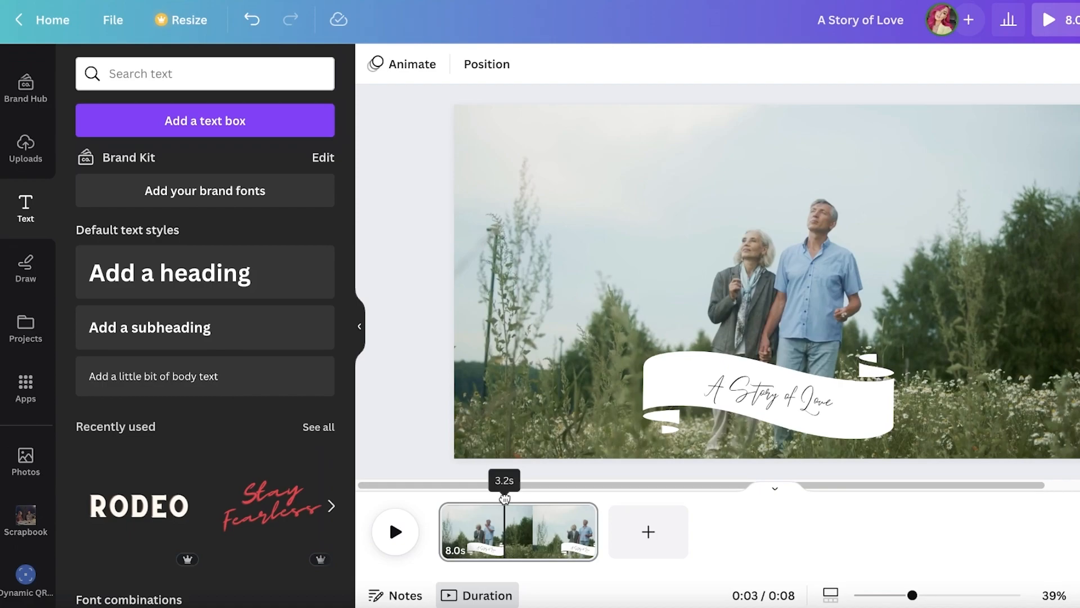
left_click(501, 544)
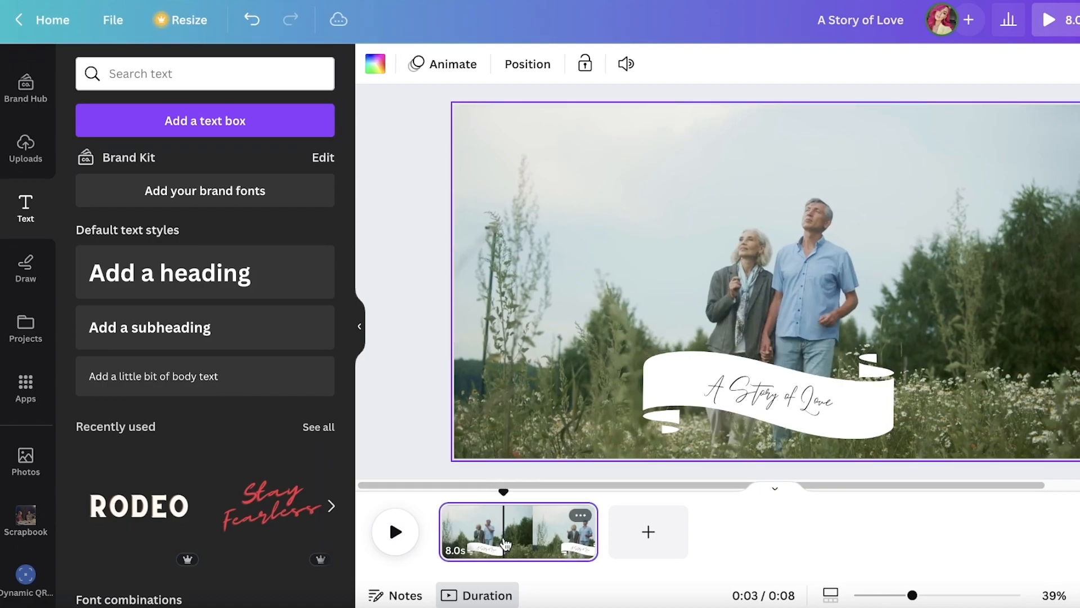
Delete the "A Story of Love" text from the banner and undo the deletion
left_click(722, 410)
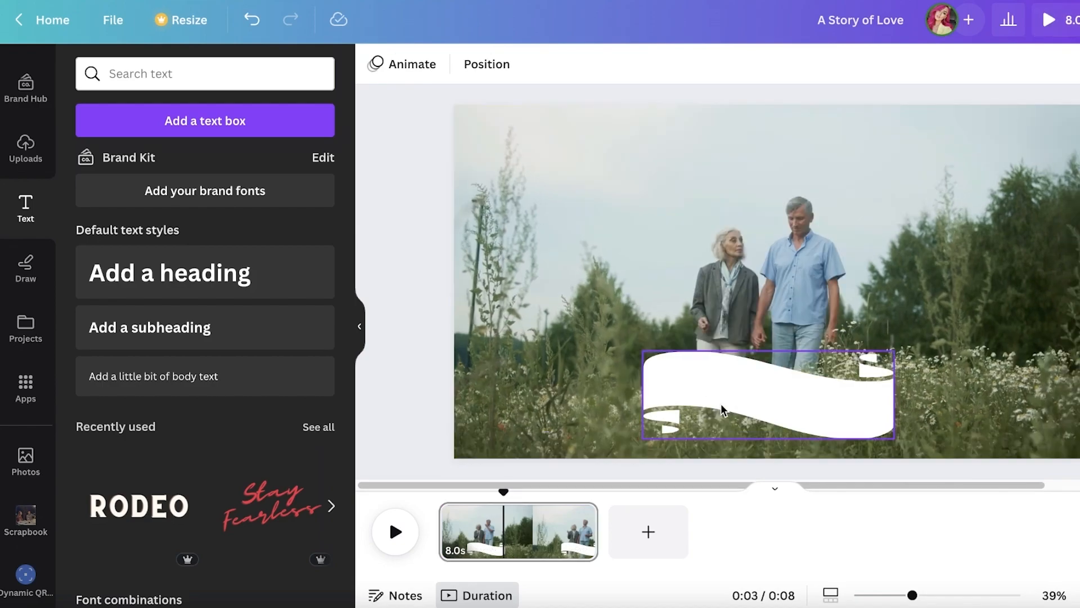
left_click(253, 21)
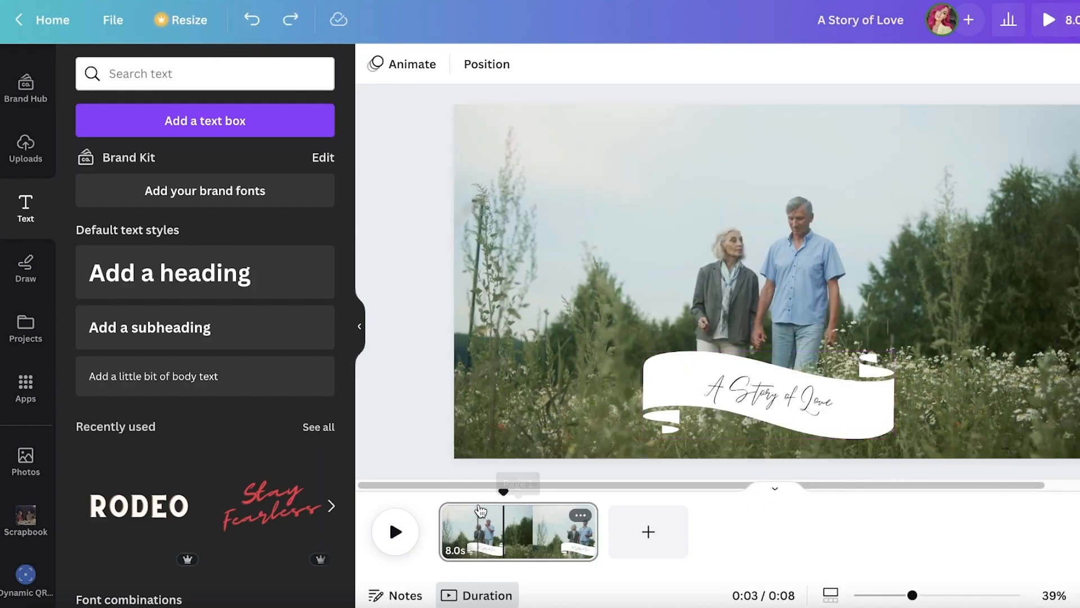
Split the 8.0 s page at the playhead, about 3.2 s from its start
right_click(508, 524)
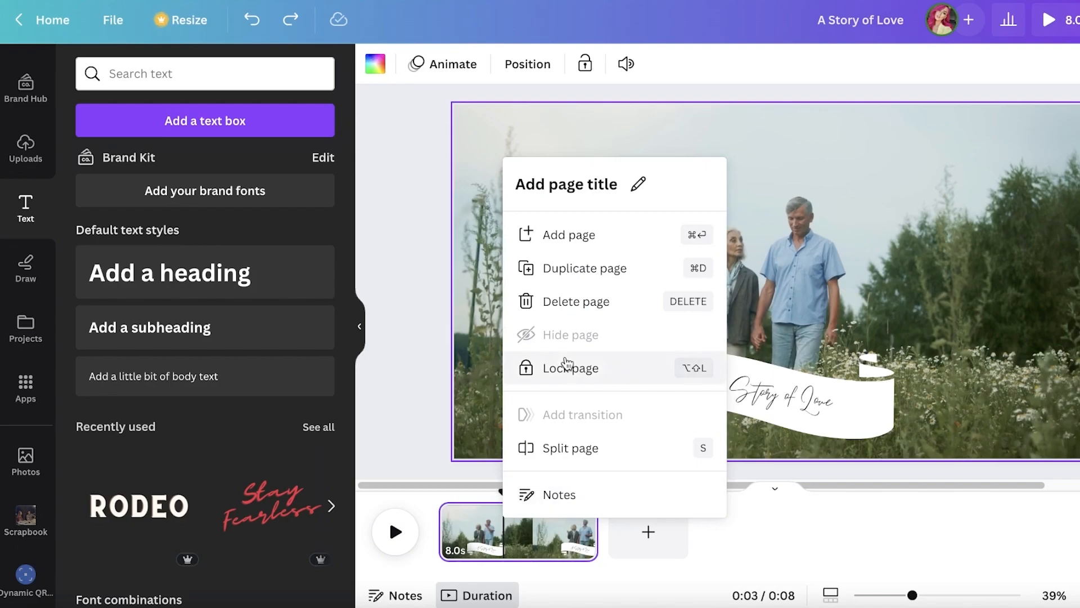
left_click(563, 453)
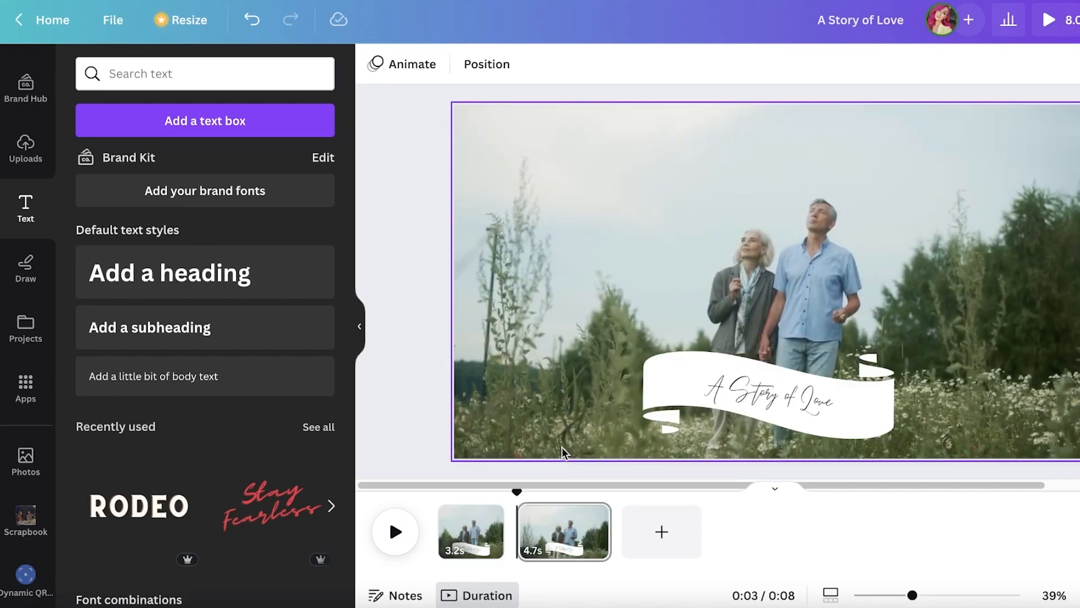
Delete the "A Story of Love" text and the white banner from the 4.7 s page
left_click(567, 554)
left_click(779, 399)
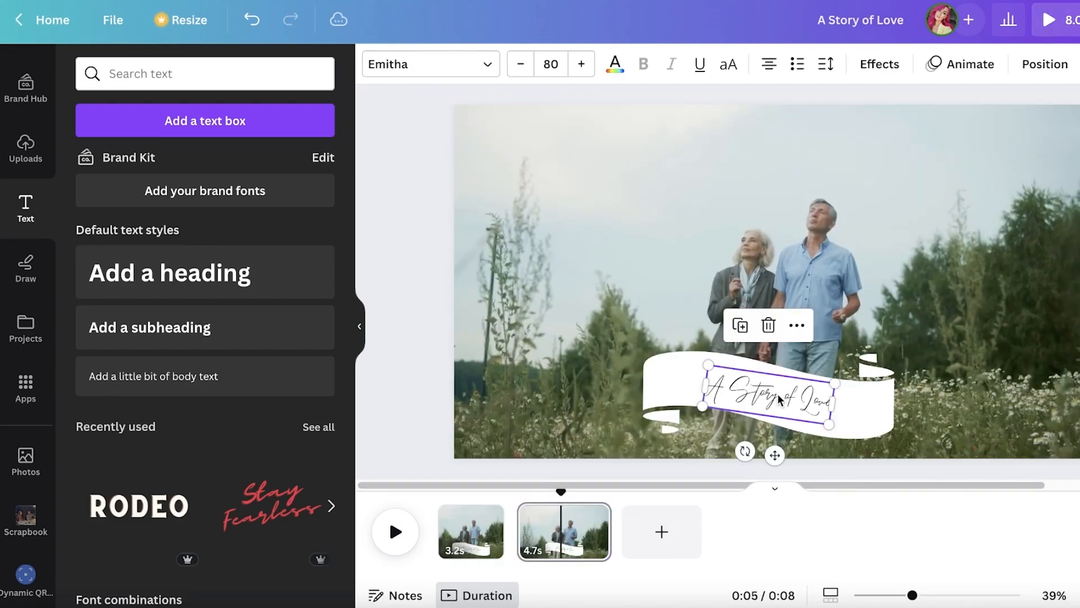
key("Delete")
left_click(776, 398)
key("Delete")
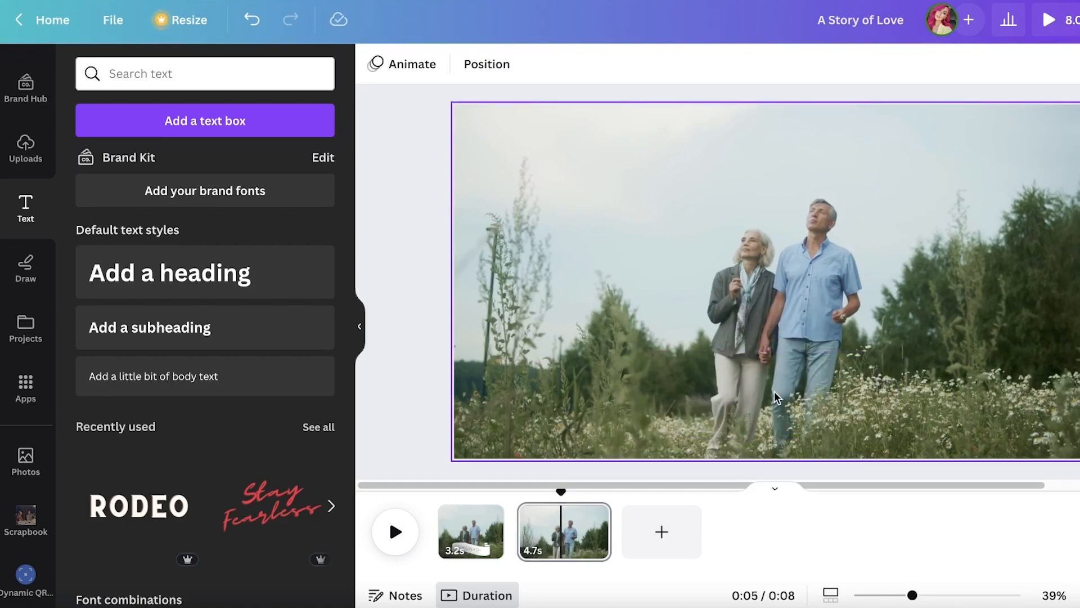
Return the playhead to the start and delete the "A Story of Love" text and banner from the 3.2 s page
left_click_drag(559, 494, 439, 512)
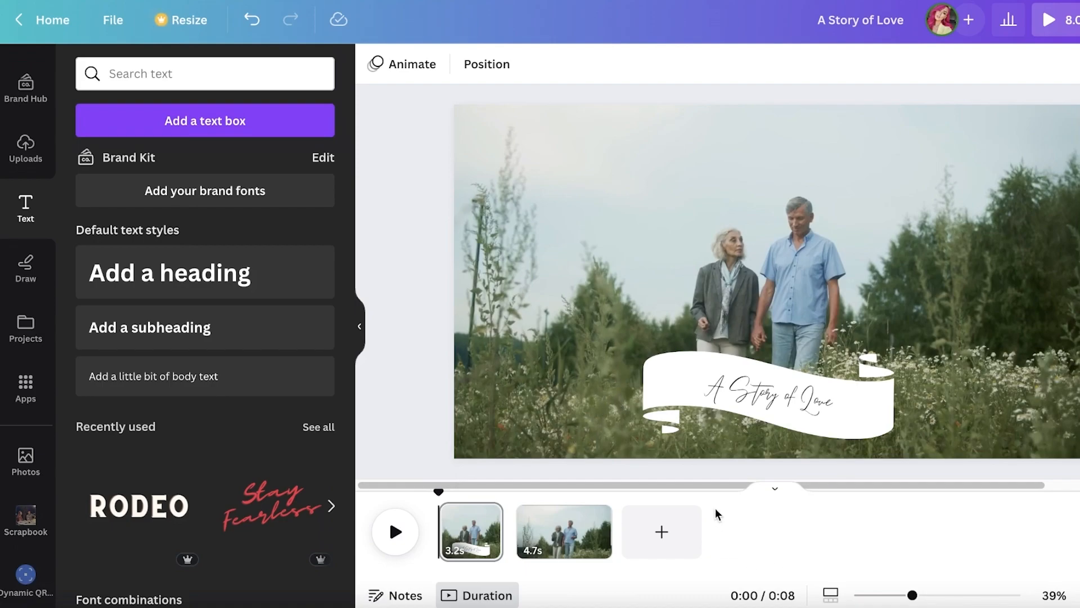
left_click(734, 393)
key("Delete")
left_click(750, 383)
key("Delete")
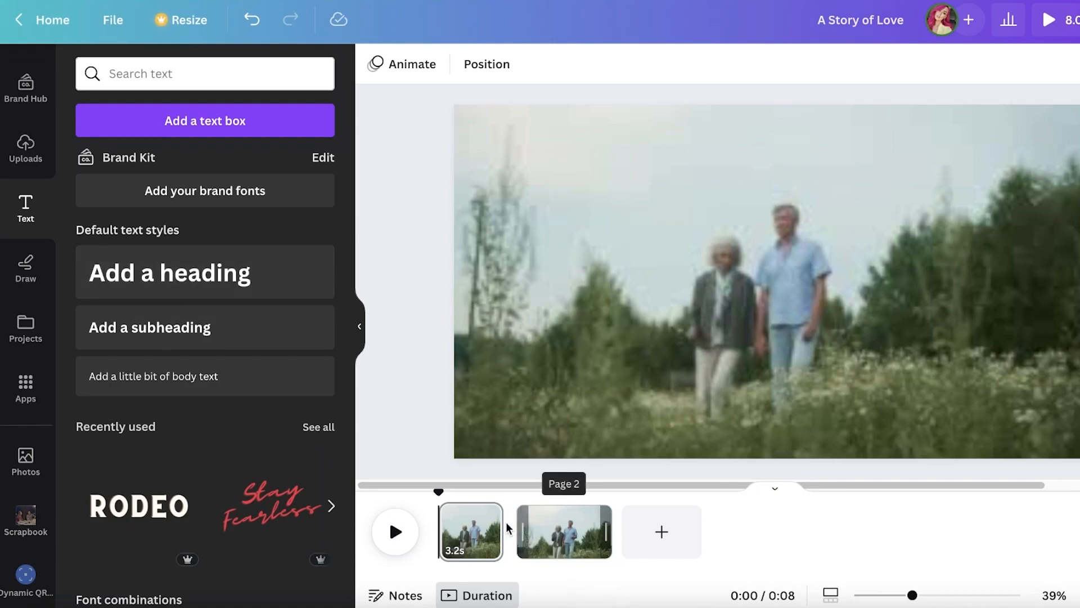
Search the video templates for "YouTube Outros" and browse for a like, share and subscribe design
mouse_move(515, 531)
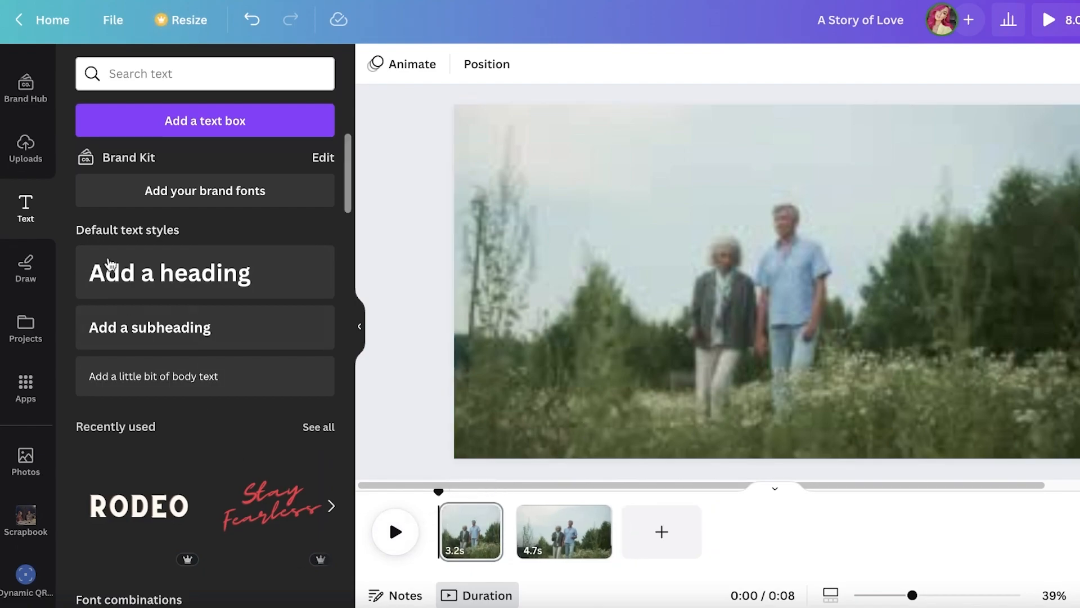
scroll(23, 168, "up", 2)
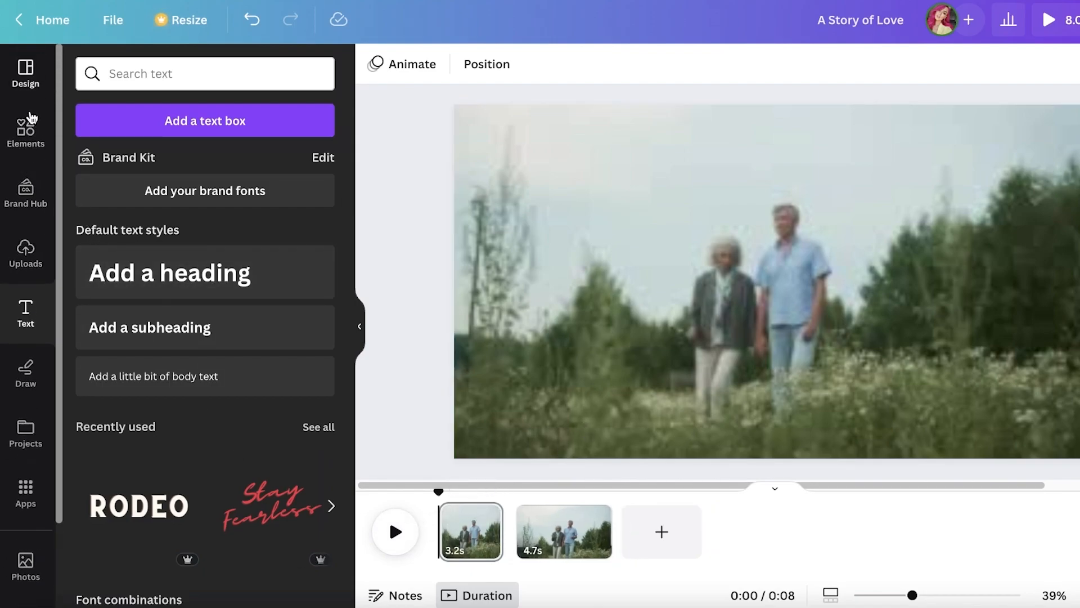
left_click(25, 79)
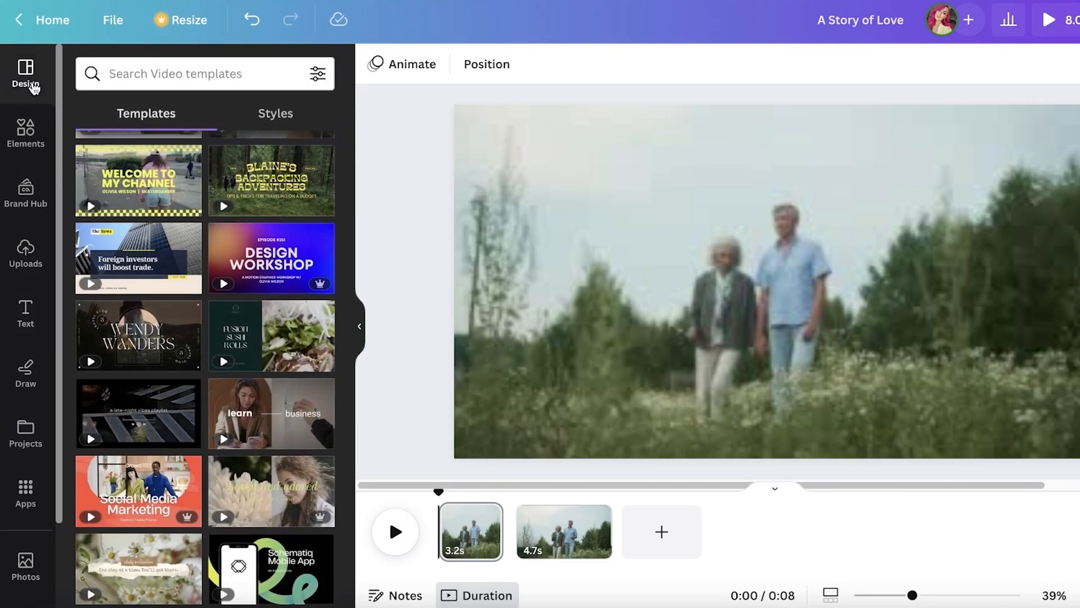
left_click(231, 72)
type("you")
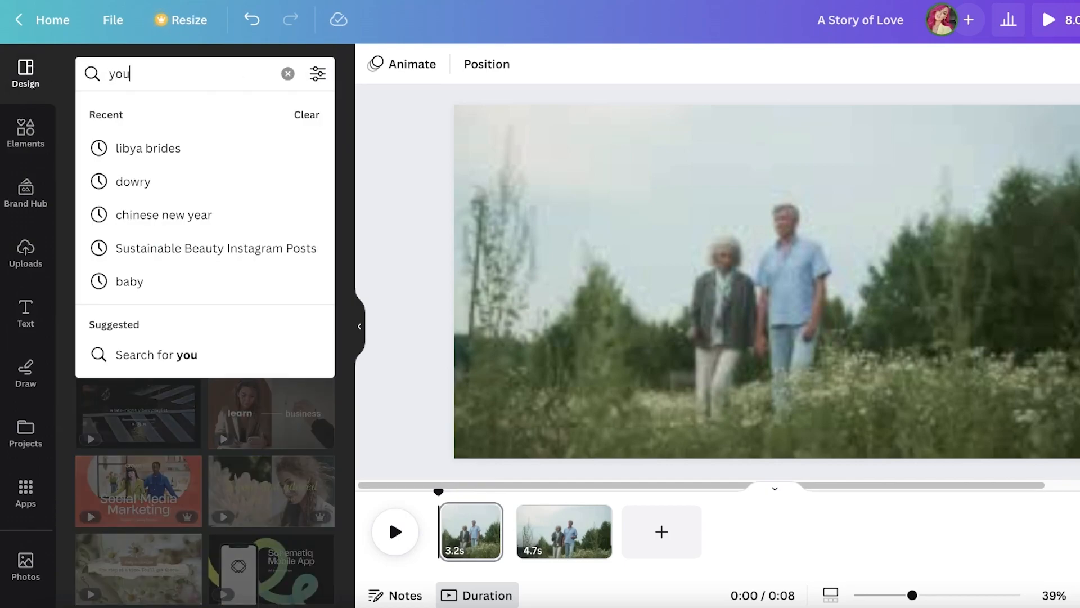
left_click(277, 151)
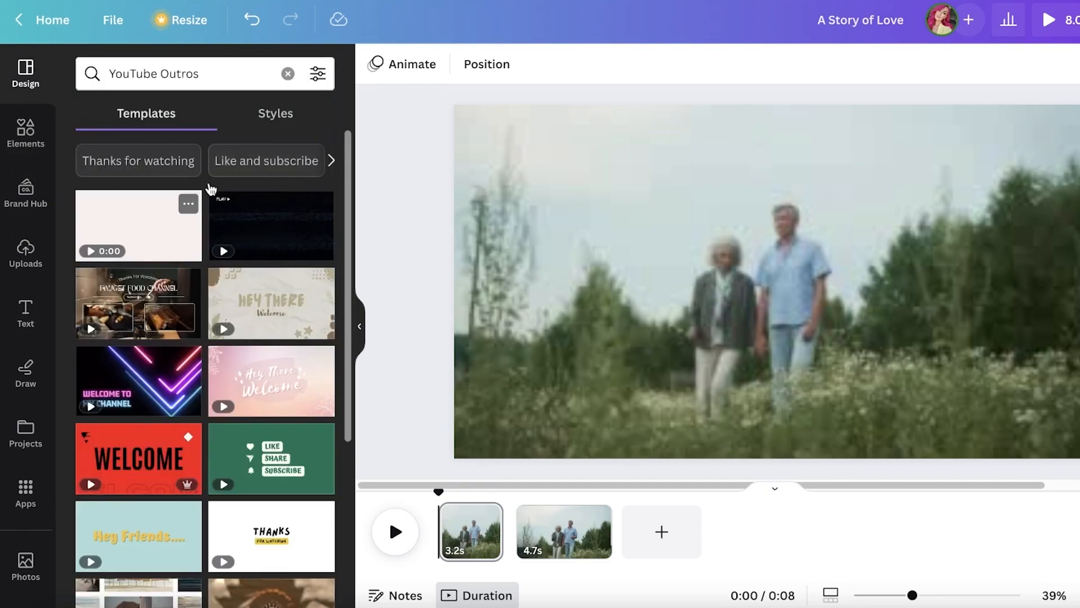
scroll(211, 225, "down", 3)
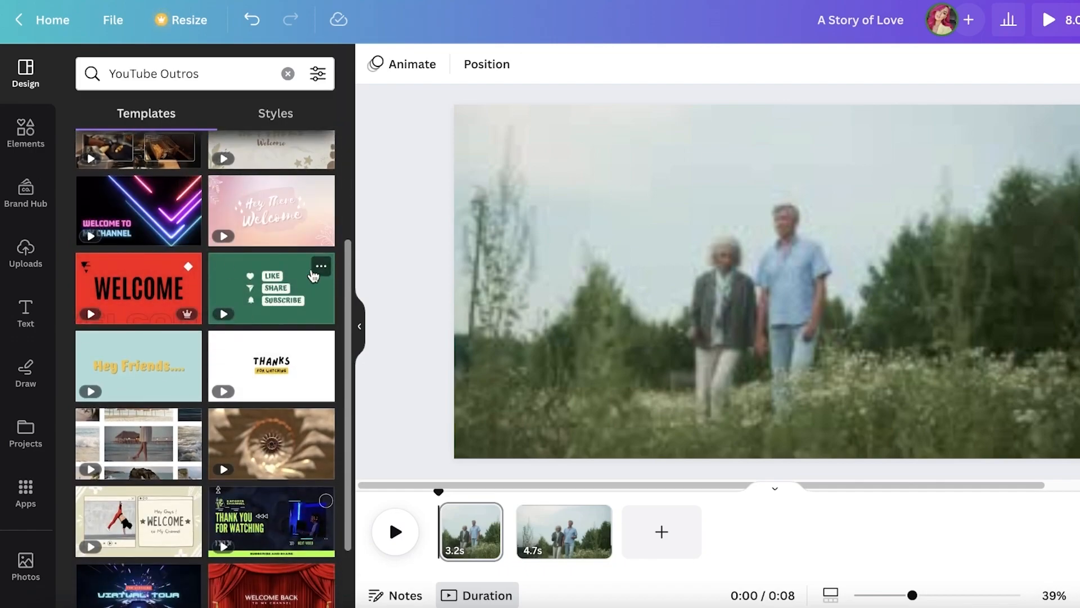
Add the green page of the Like Share Subscribe template after the 4.7 s page, and go back to the template results
left_click(250, 294)
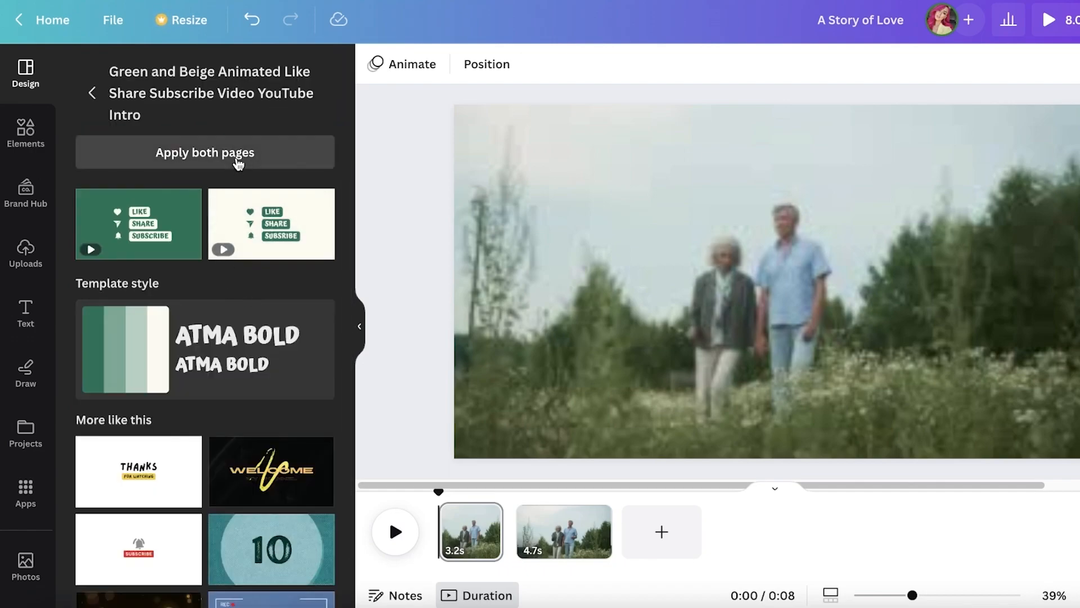
left_click_drag(125, 226, 492, 429)
left_click_drag(110, 202, 179, 504)
scroll(292, 429, "down", 2)
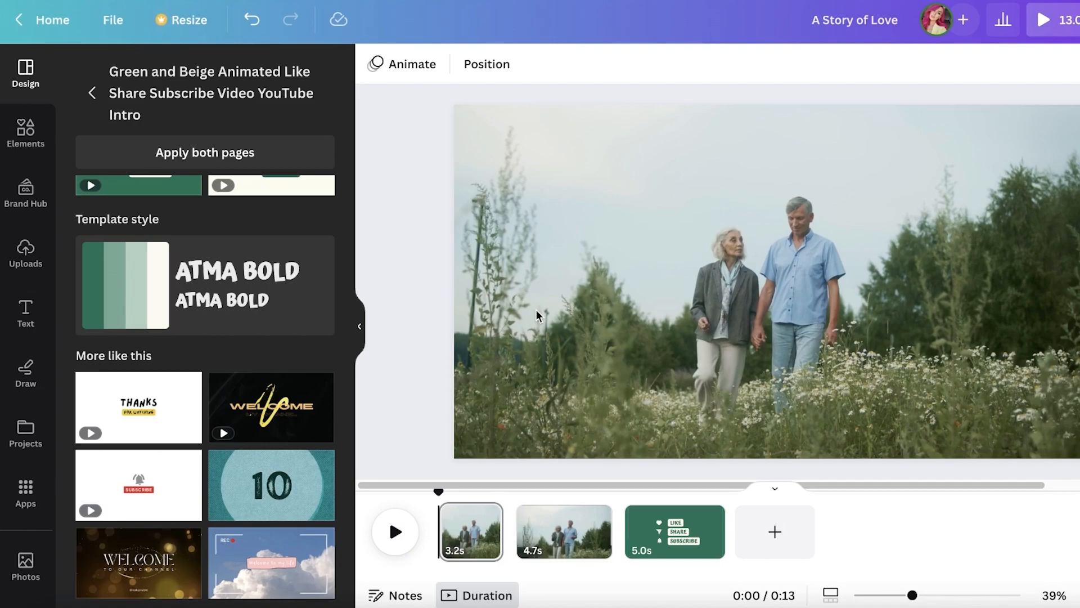
scroll(97, 81, "up", 2)
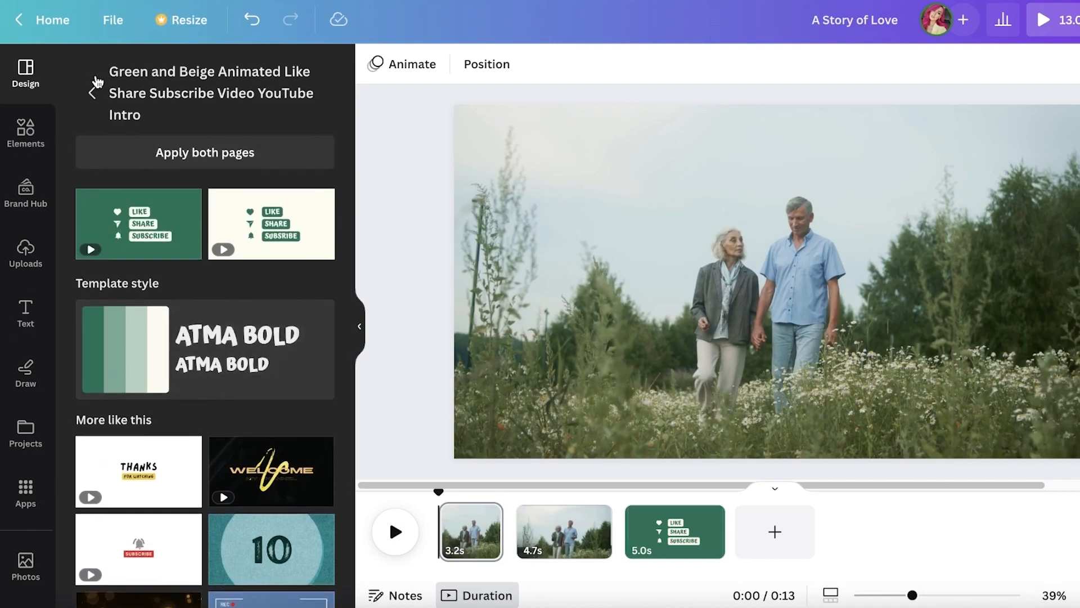
left_click(93, 88)
scroll(282, 439, "up", 3)
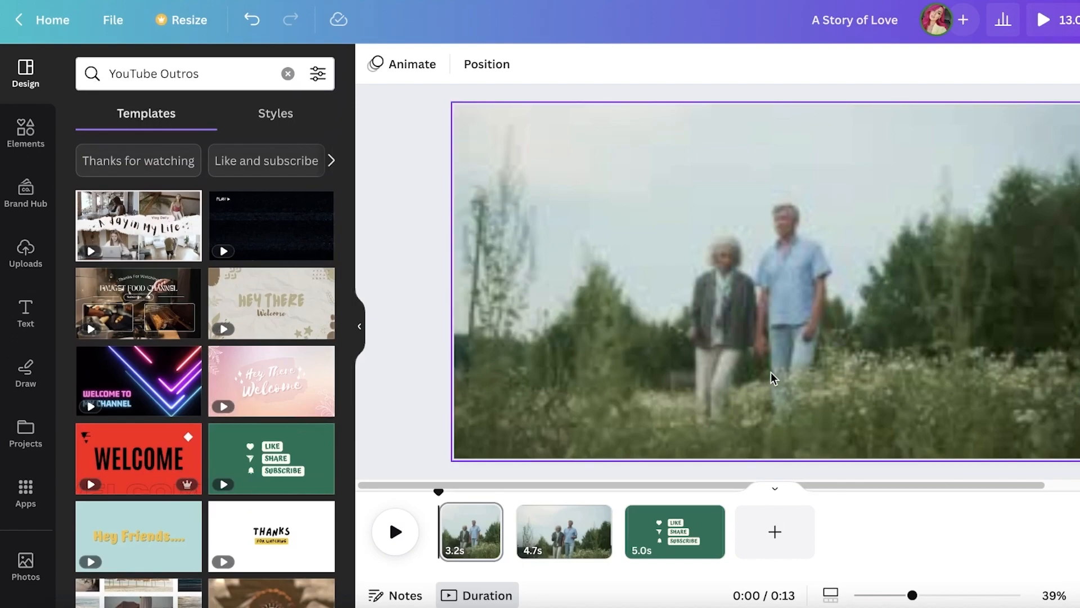
Select the couple video on the 3.2 s page and pause its preview playback
left_click(751, 282)
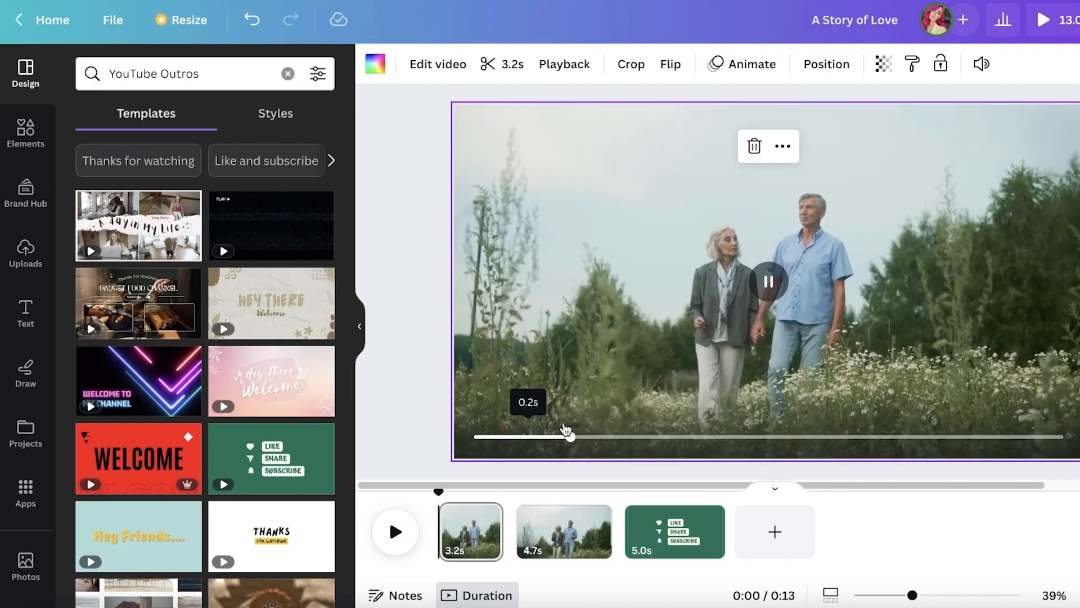
left_click(779, 283)
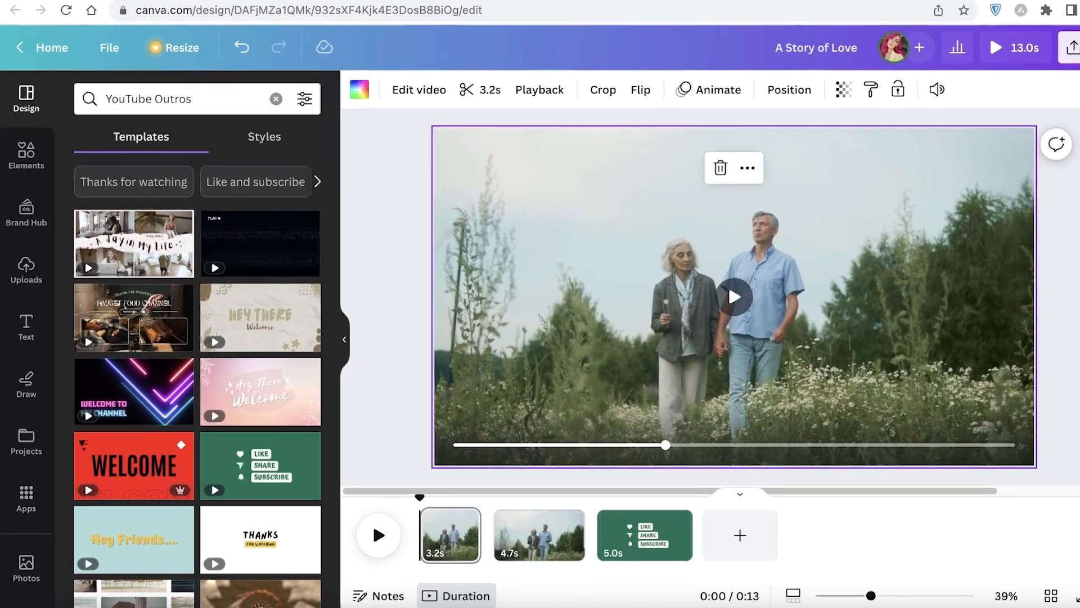